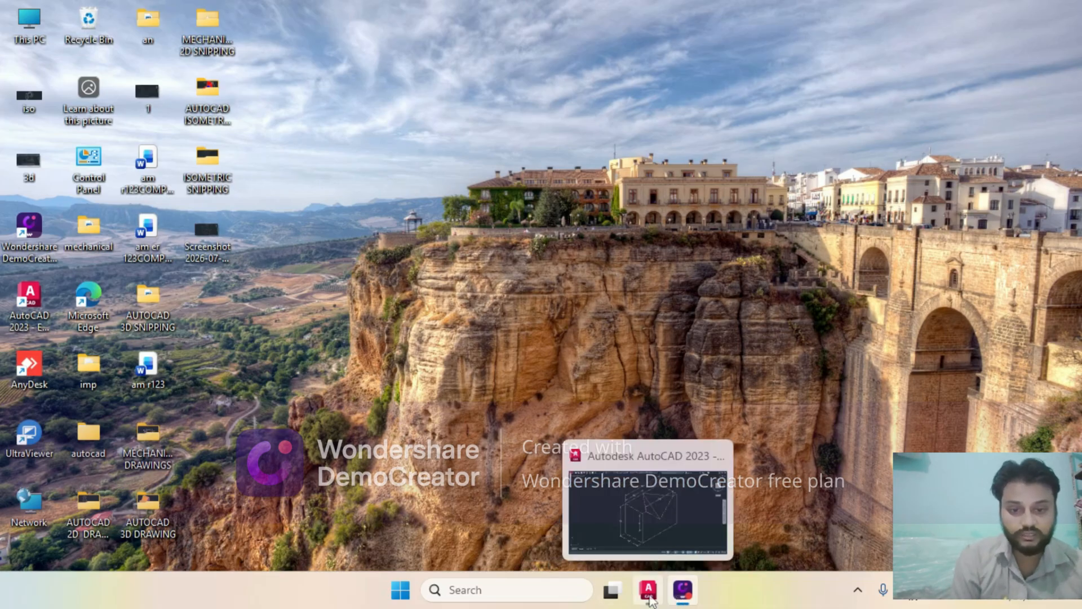
Switch to AutoCAD and examine the dimensioned isometric block in PRACTICE DRAWING FOR BEGGINERS 14.dwg
click(640, 516)
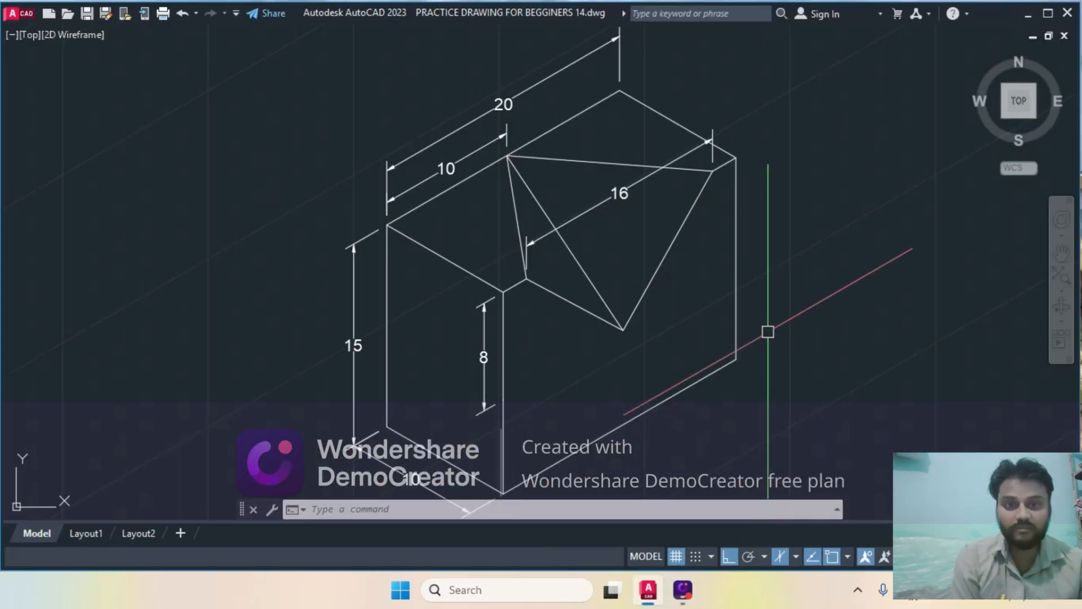
mouse_move(766, 321)
middle_down()
mouse_move(737, 292)
mouse_move(720, 317)
mouse_move(711, 302)
middle_up()
scroll(741, 294, up, 2)
scroll(743, 296, down, 2)
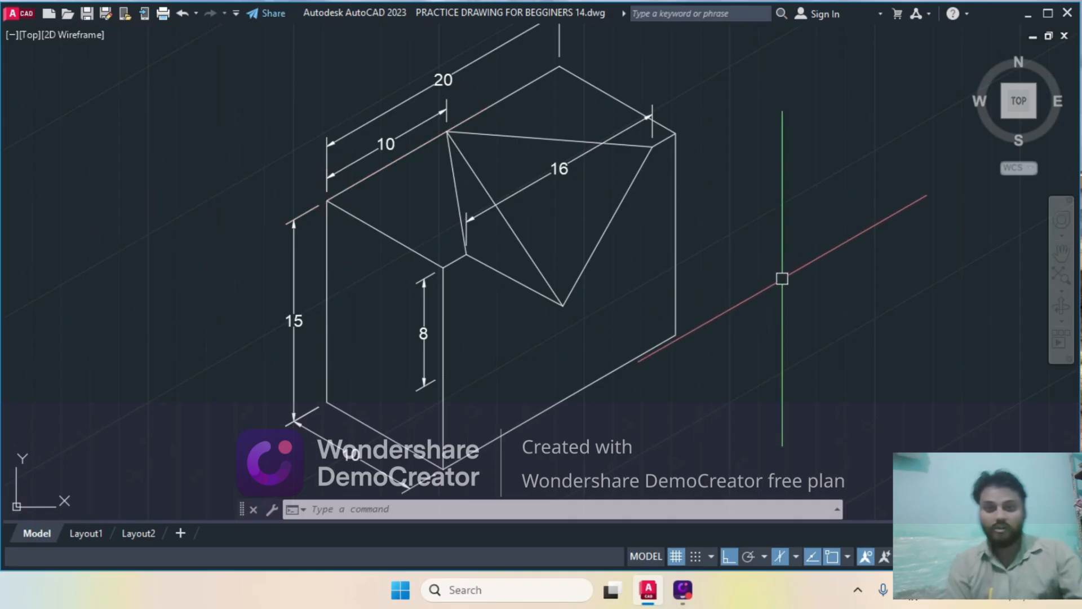
scroll(787, 289, down, 2)
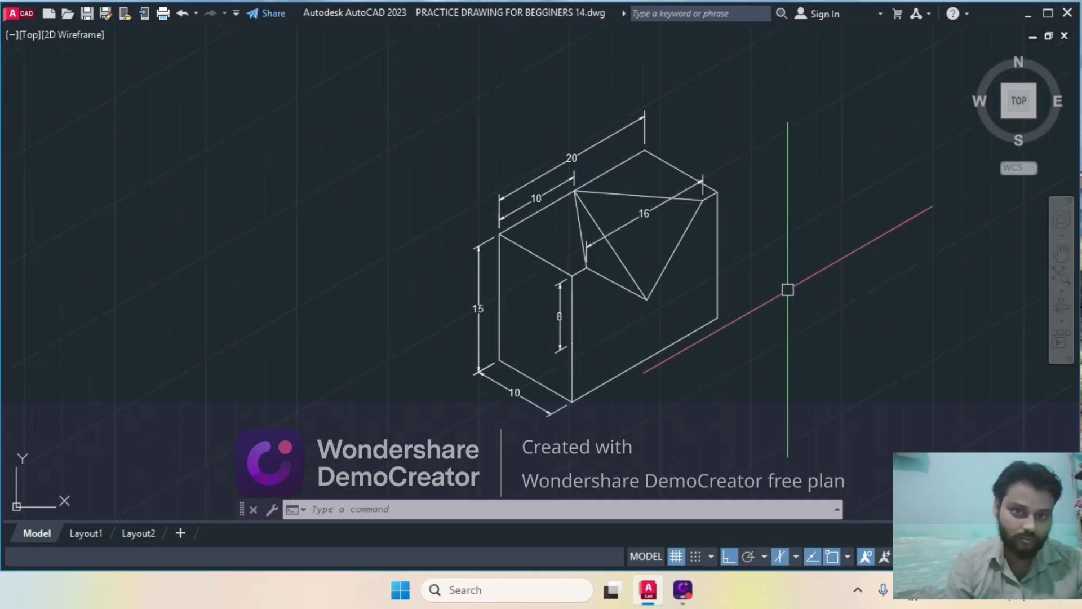
scroll(787, 289, up, 2)
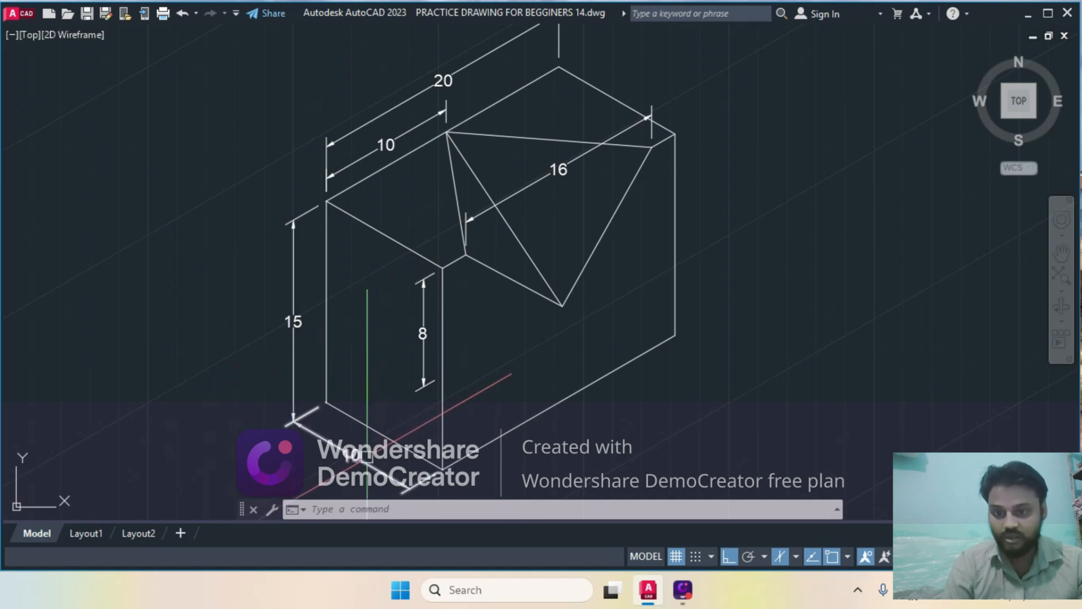
scroll(549, 316, down, 2)
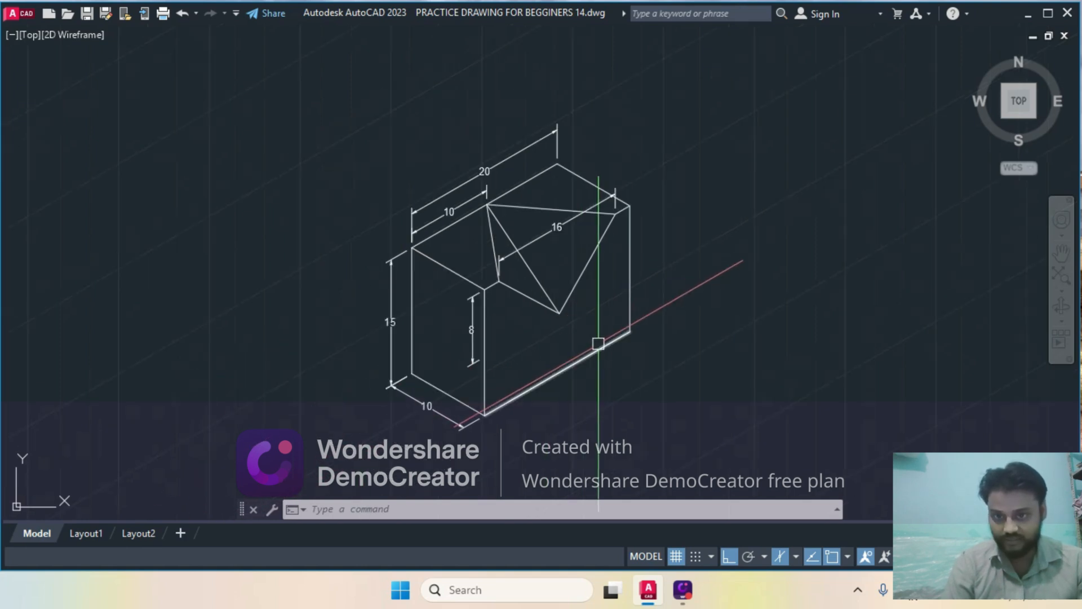
scroll(598, 343, up, 2)
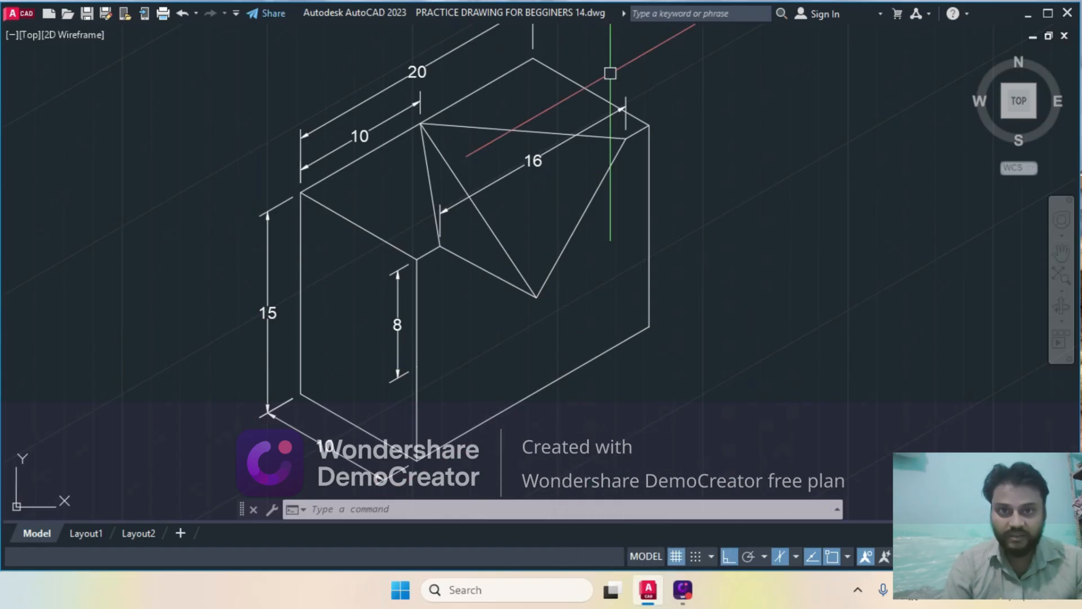
middle_drag(621, 167, 627, 183)
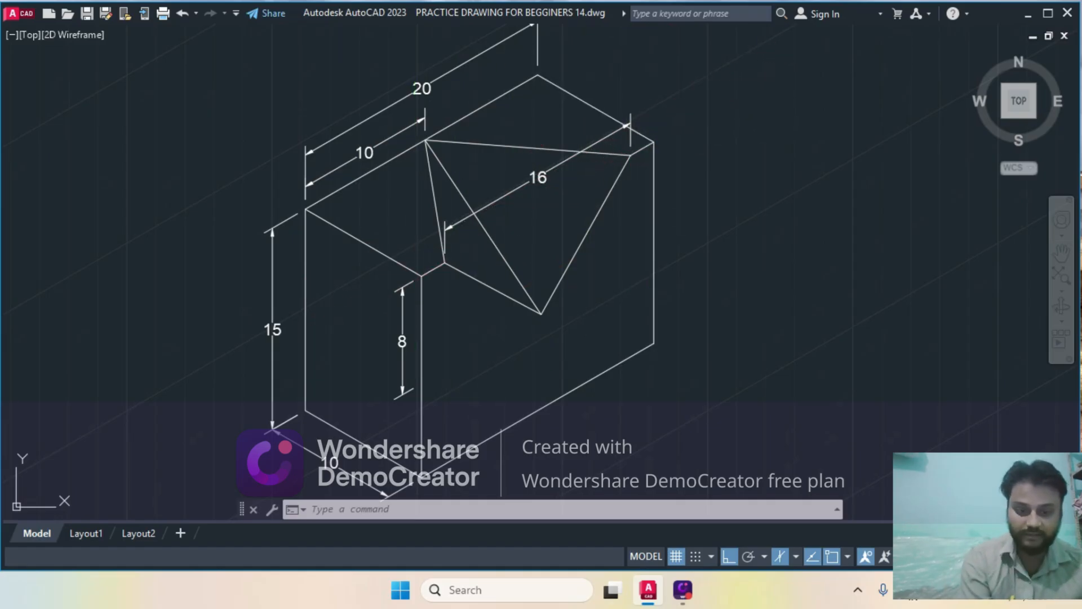
Create a new blank drawing for the isometric block
key(ctrl+n)
key(Return)
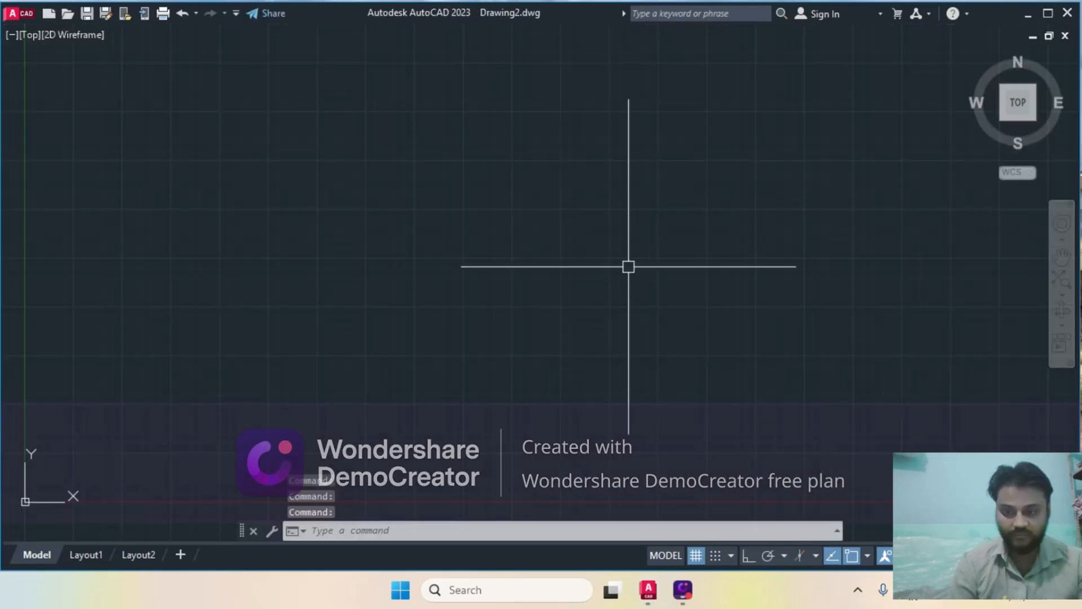
scroll(617, 328, down, 4)
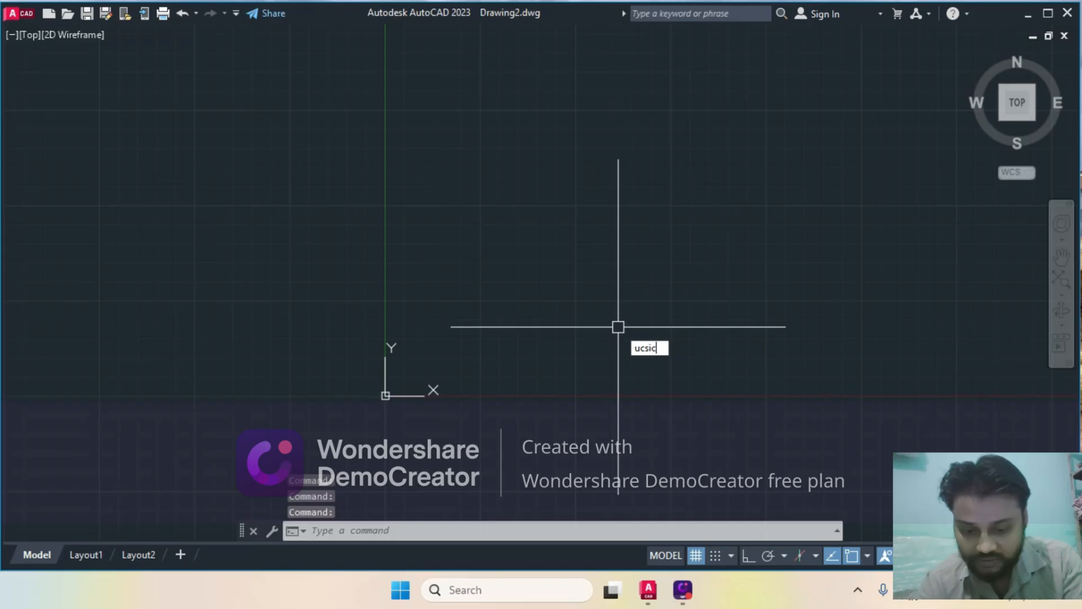
Set the UCS icon to the Noorigin option with the UCSICON command
text(n)
key(Return)
text(n)
key(Return)
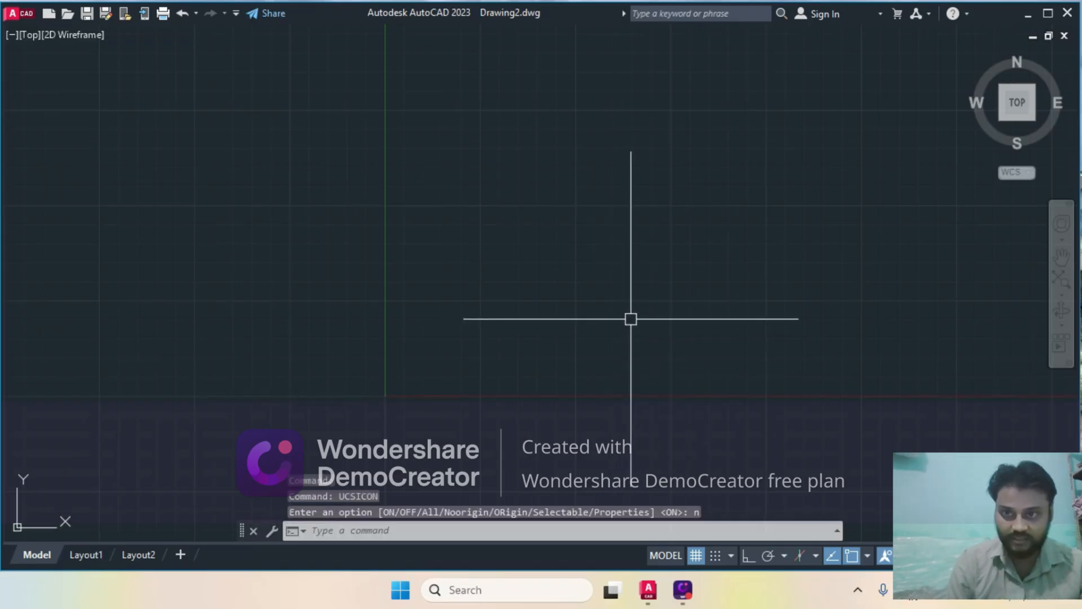
scroll(630, 319, down, 2)
scroll(629, 320, up, 2)
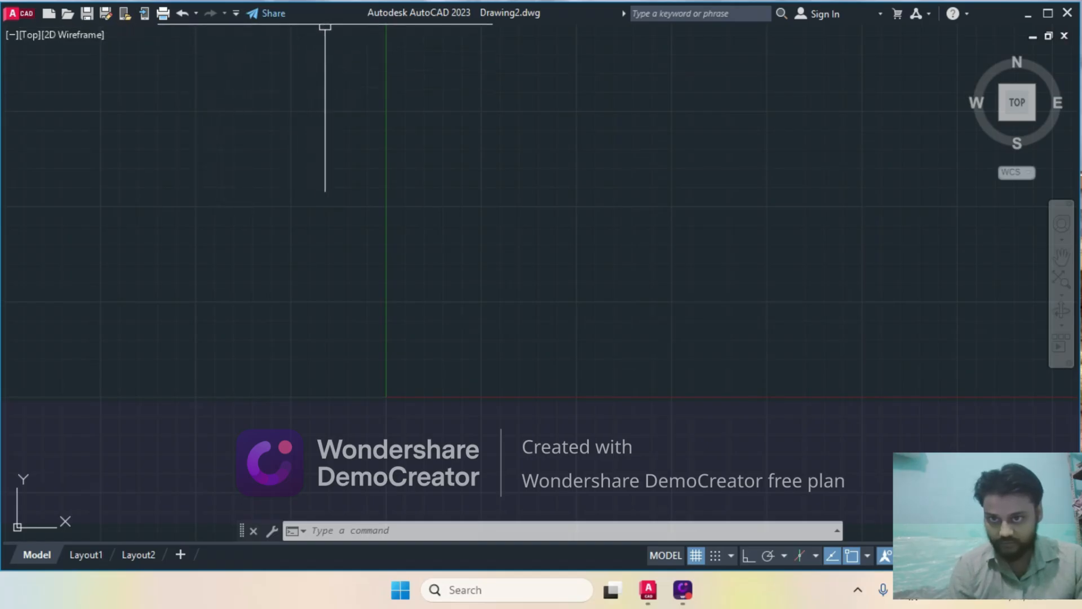
Show the classic menu bar and enable isometric drafting on the top isoplane
click(236, 15)
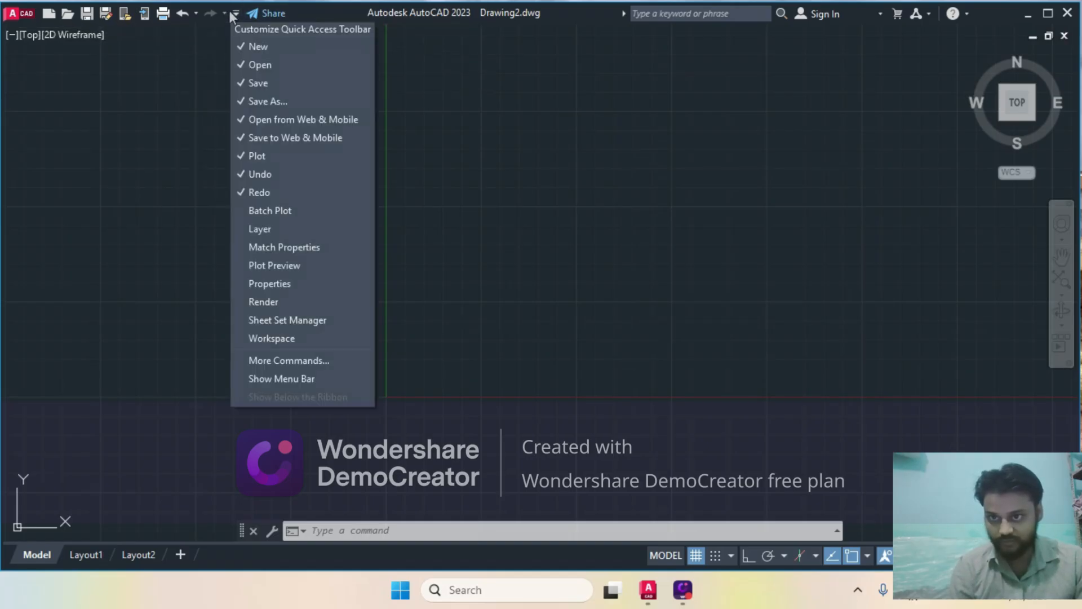
click(276, 379)
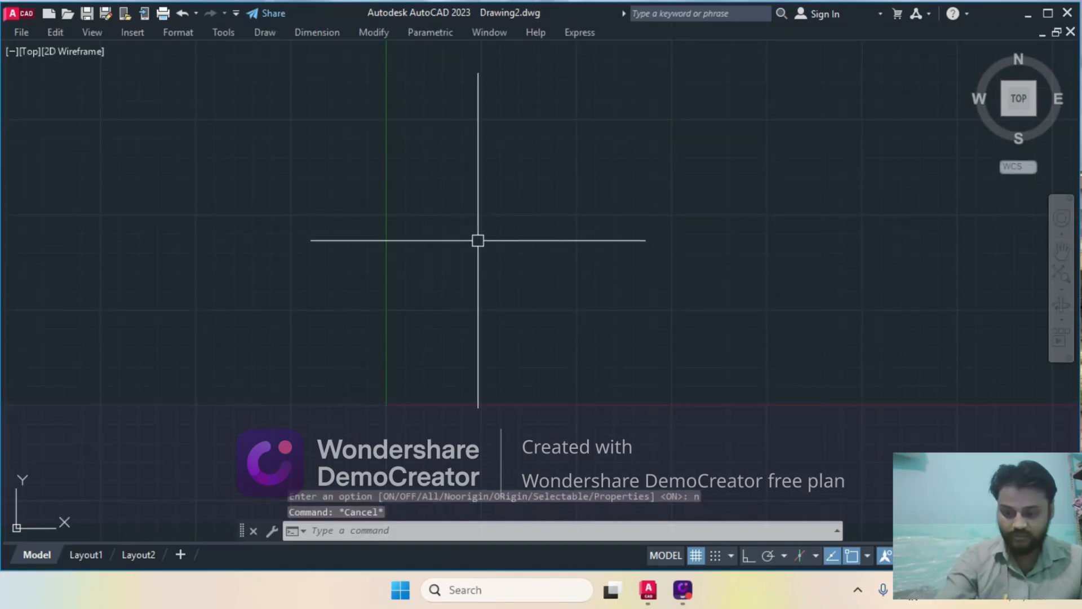
click(816, 556)
click(840, 506)
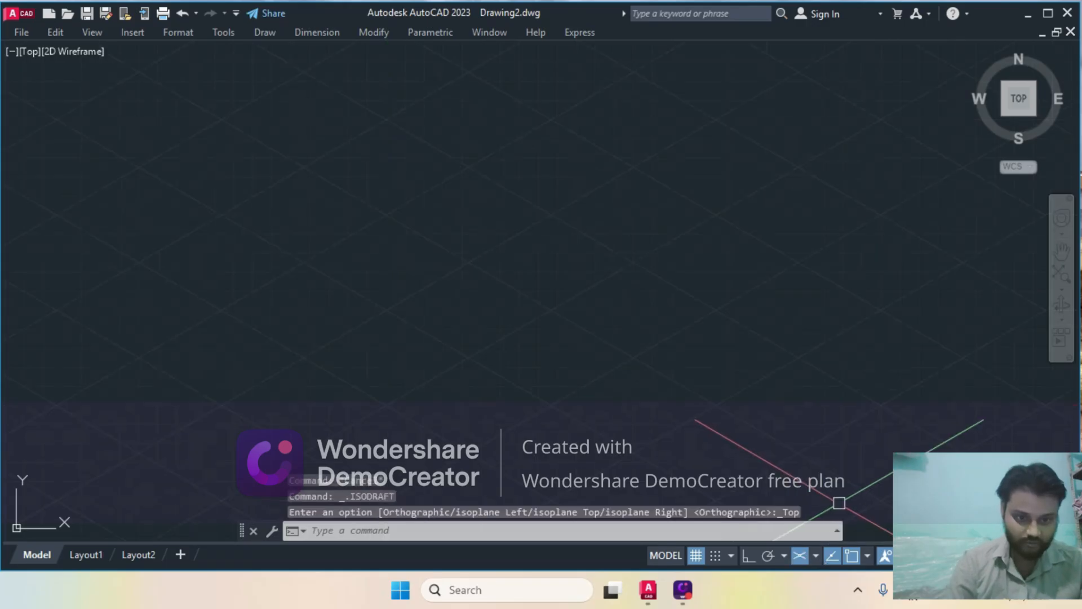
With Ortho on, draw a 10-unit line sloping down at 330° as the block's bottom end edge
text(l)
key(Return)
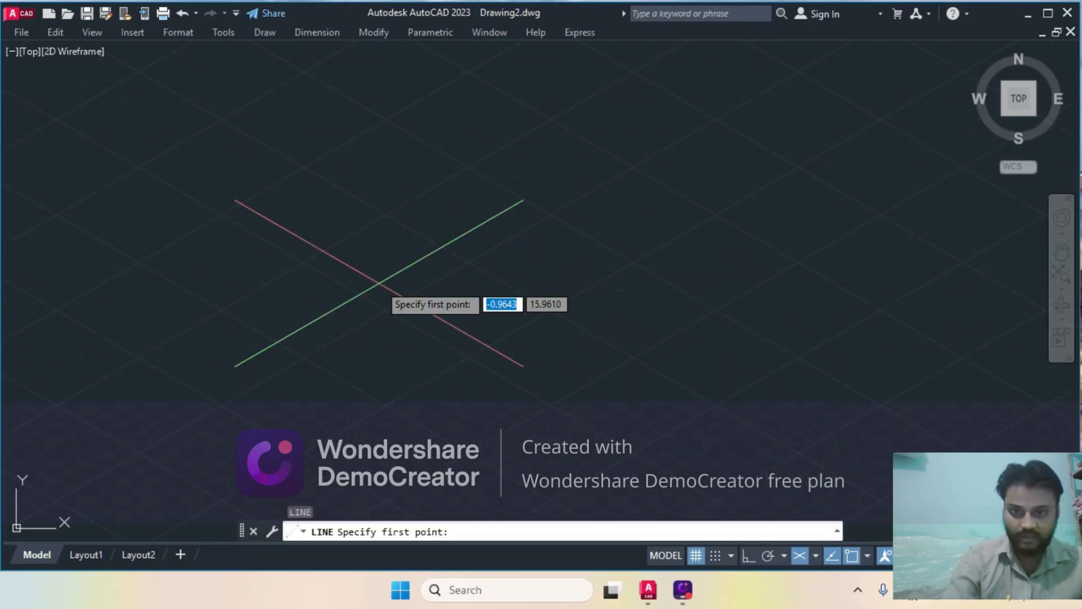
click(376, 281)
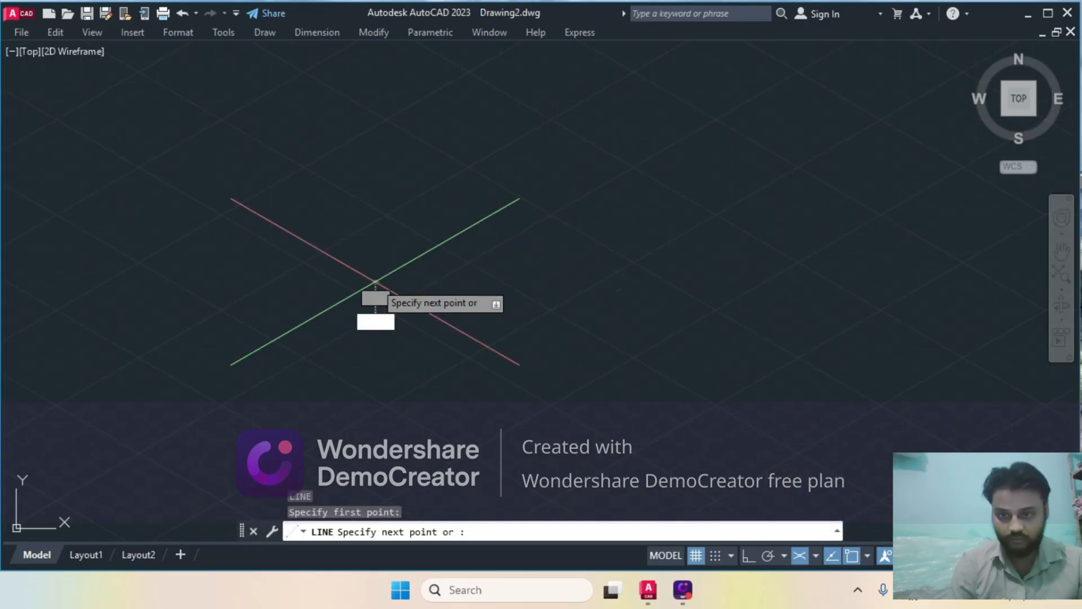
click(744, 551)
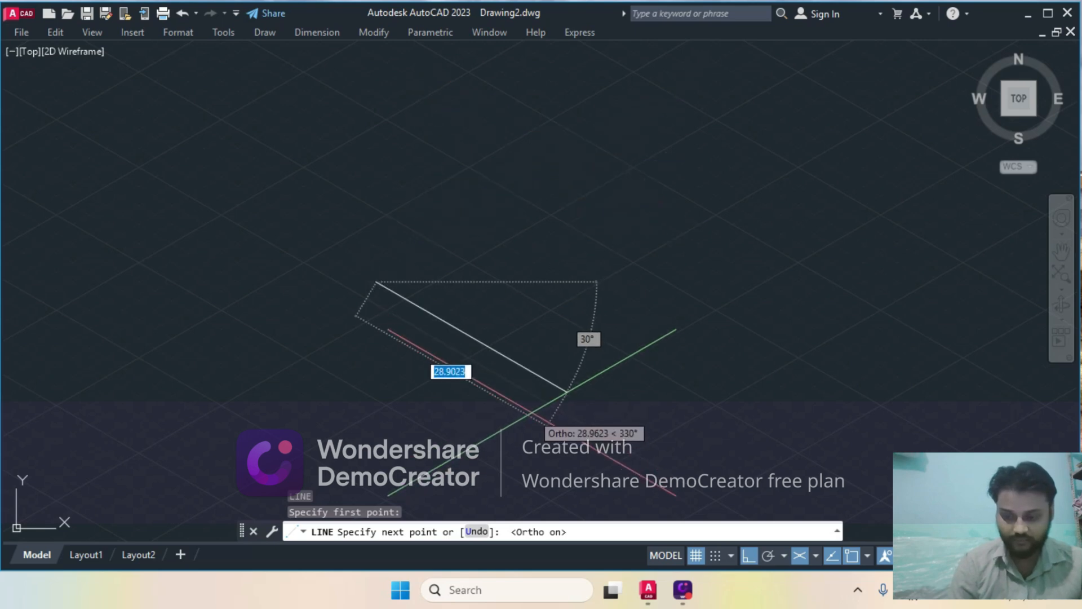
text(10)
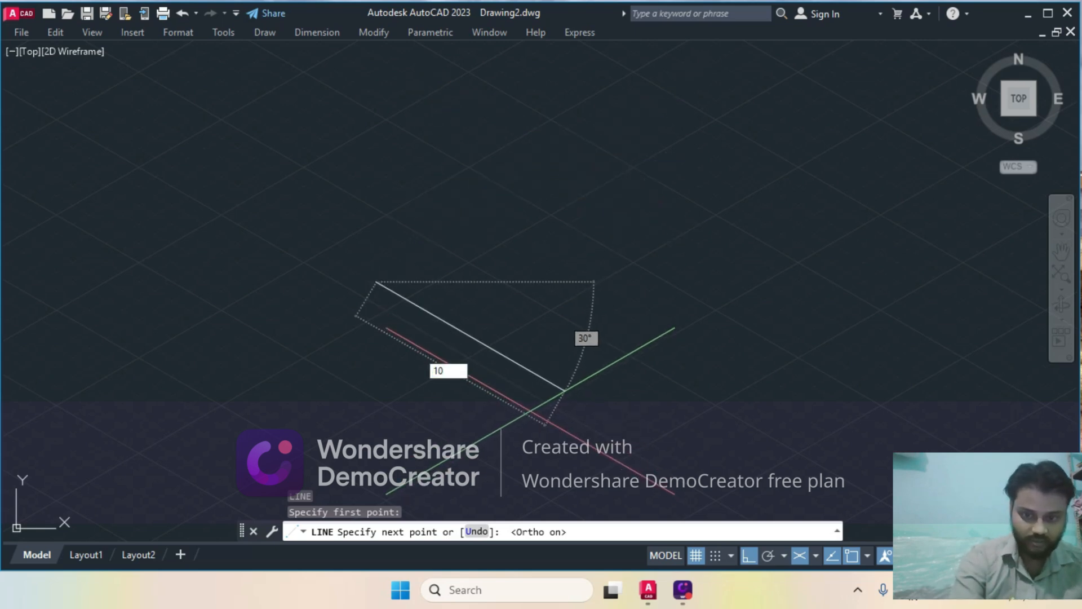
key(Return)
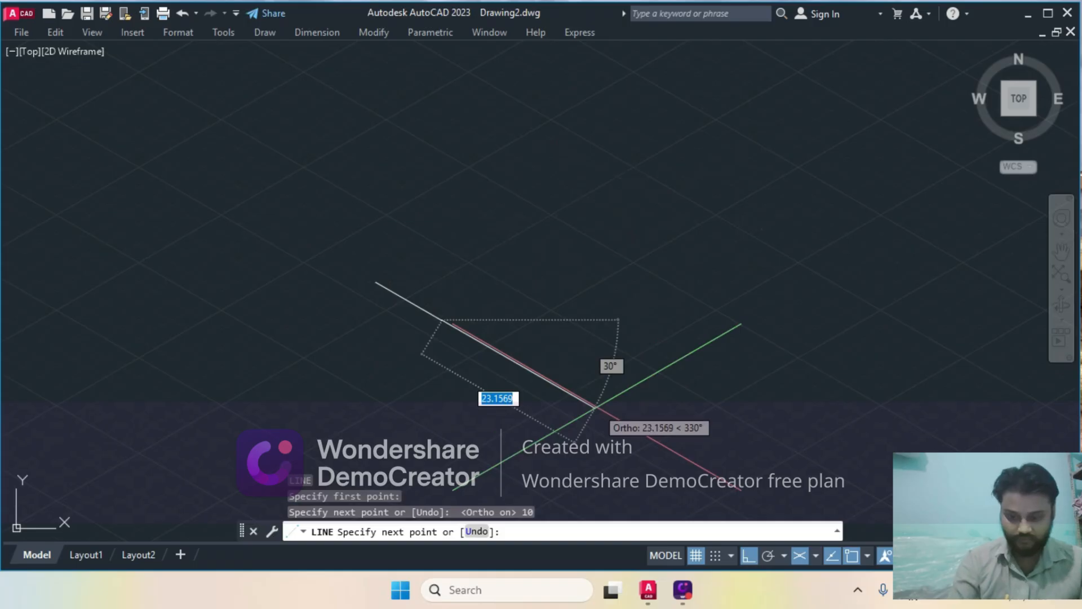
key(Return)
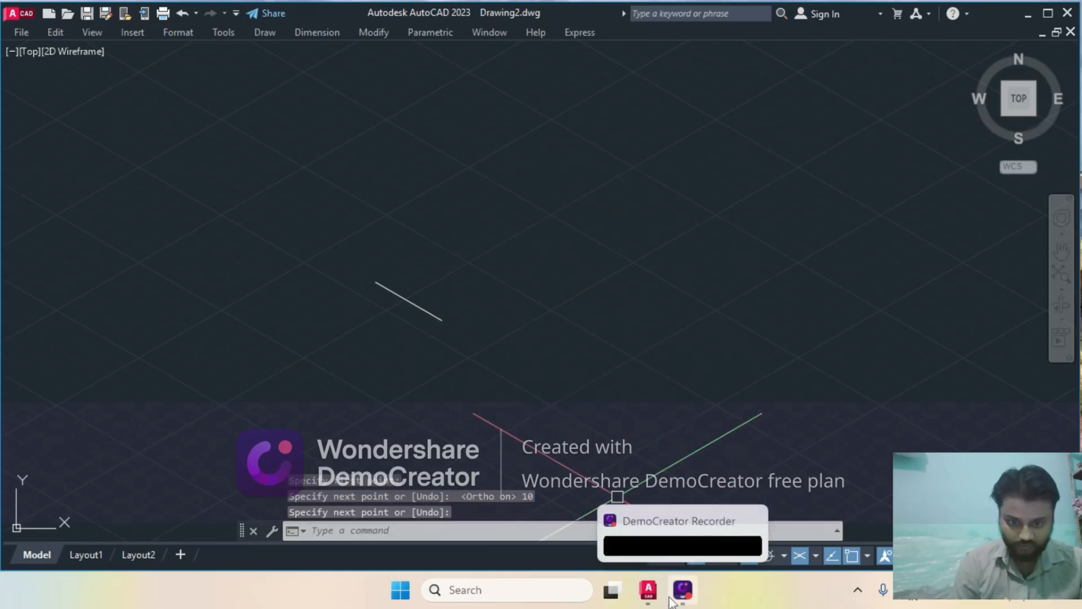
Check the edge dimensions in the reference drawing PRACTICE DRAWING FOR BEGGINERS 14.dwg and return to the new drawing
mouse_move(649, 590)
click(570, 519)
key(F5)
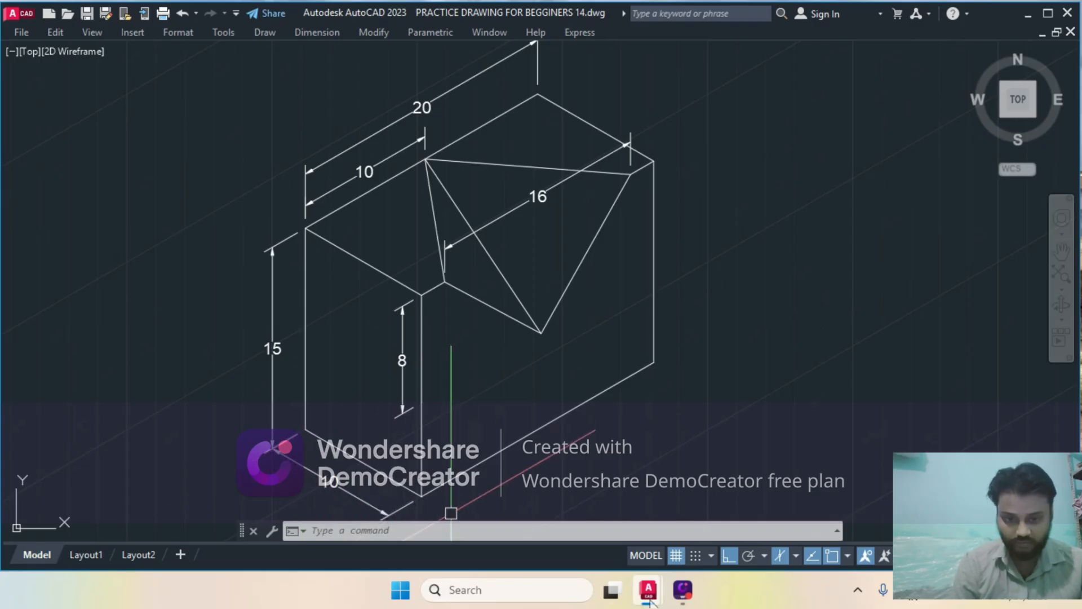
mouse_move(650, 601)
click(692, 536)
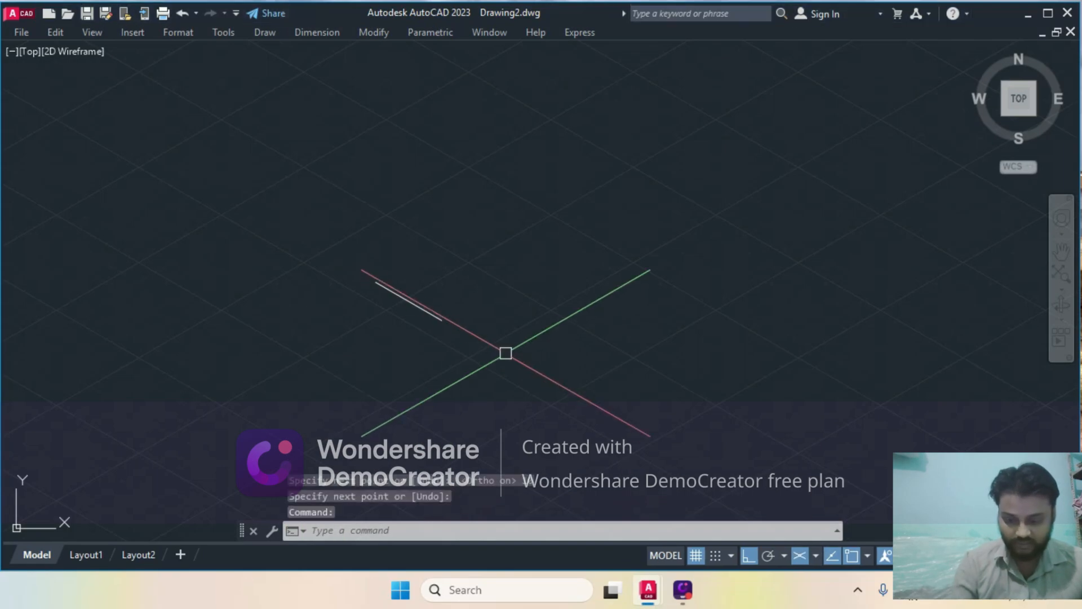
Draw a 15-unit vertical line upward from the upper end of the 10-unit edge, using the right isoplane
text(l)
key(Return)
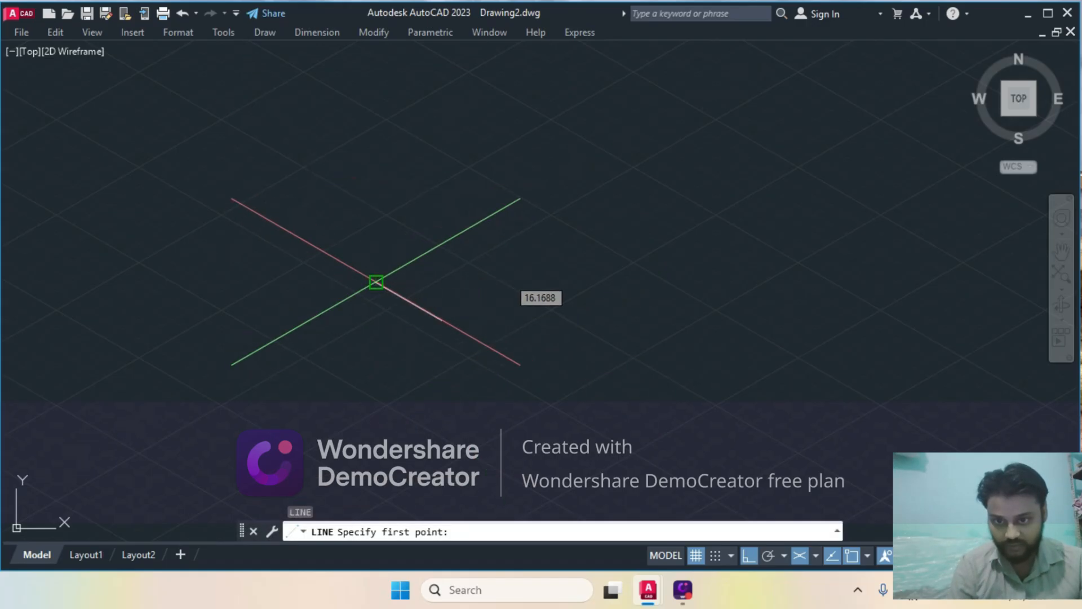
click(376, 282)
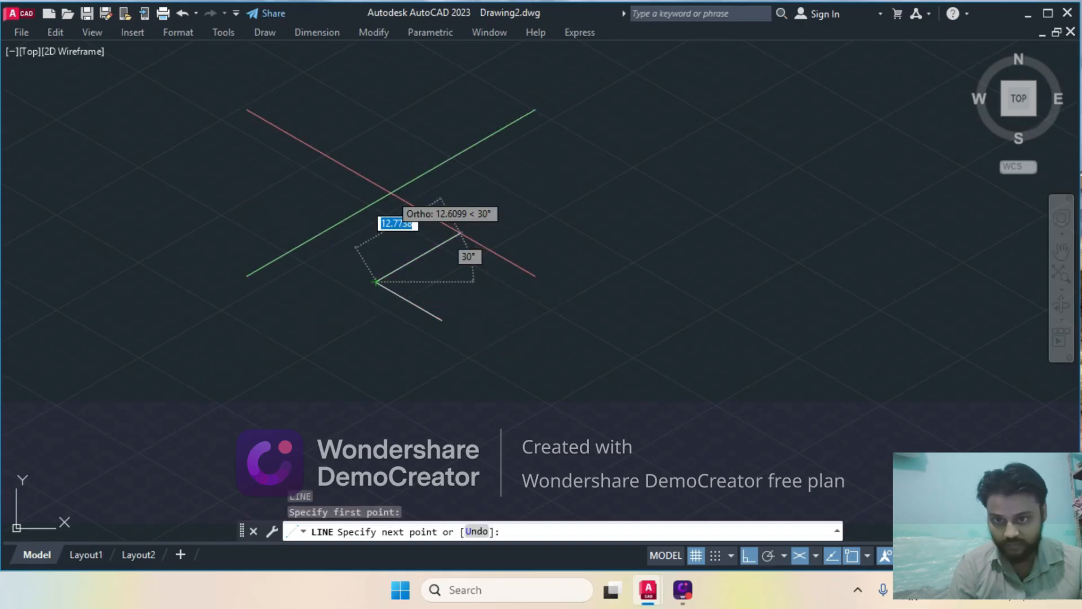
middle_drag(543, 220, 549, 252)
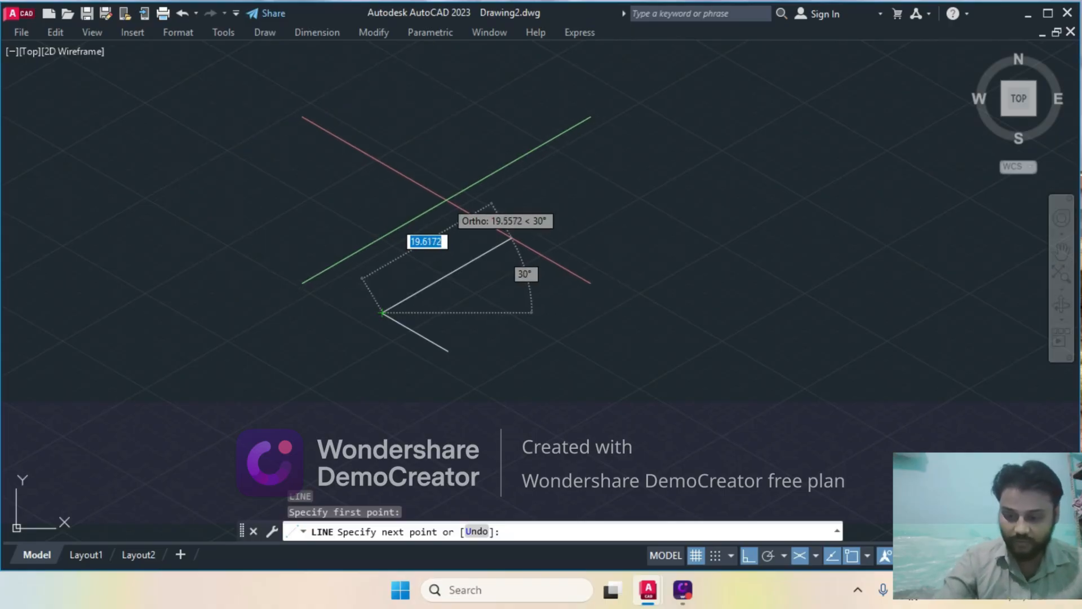
key(F5)
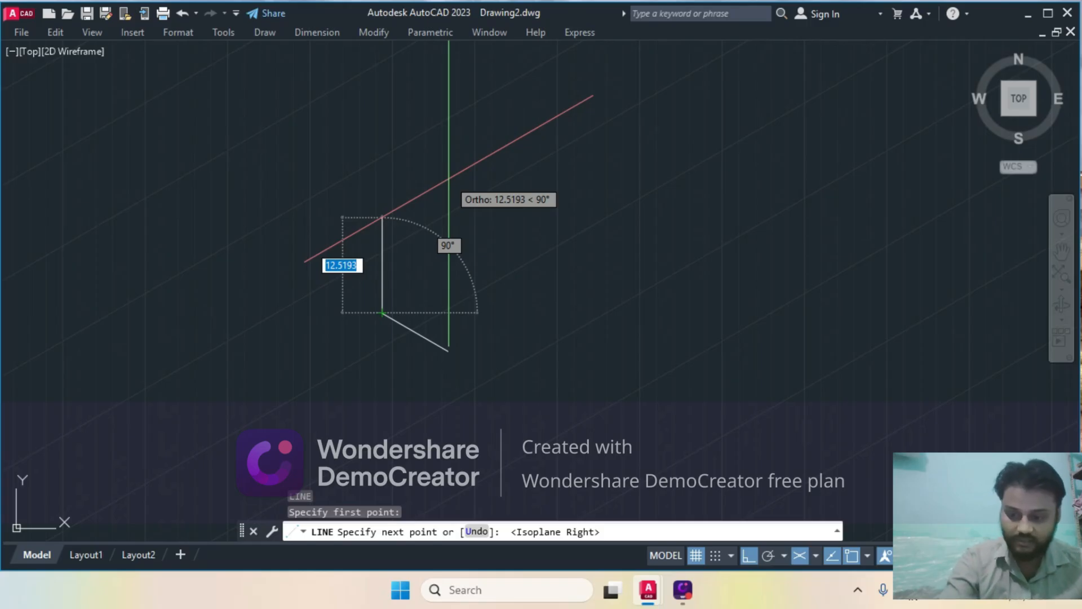
text(15)
key(Return)
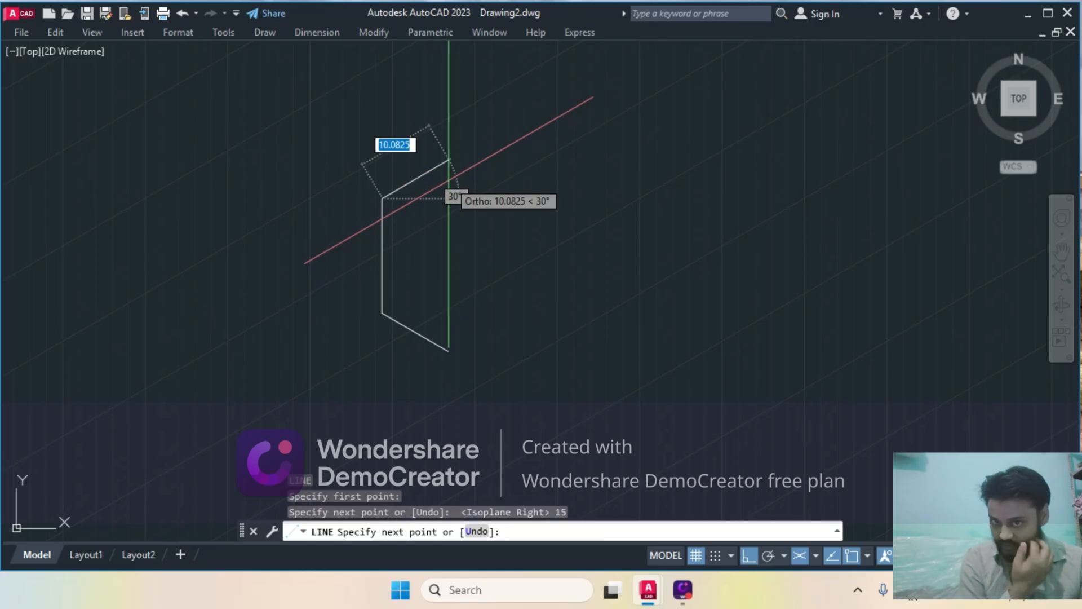
Continue the outline with a 20-unit line at 30° and a 15-unit vertical line straight down
text(20)
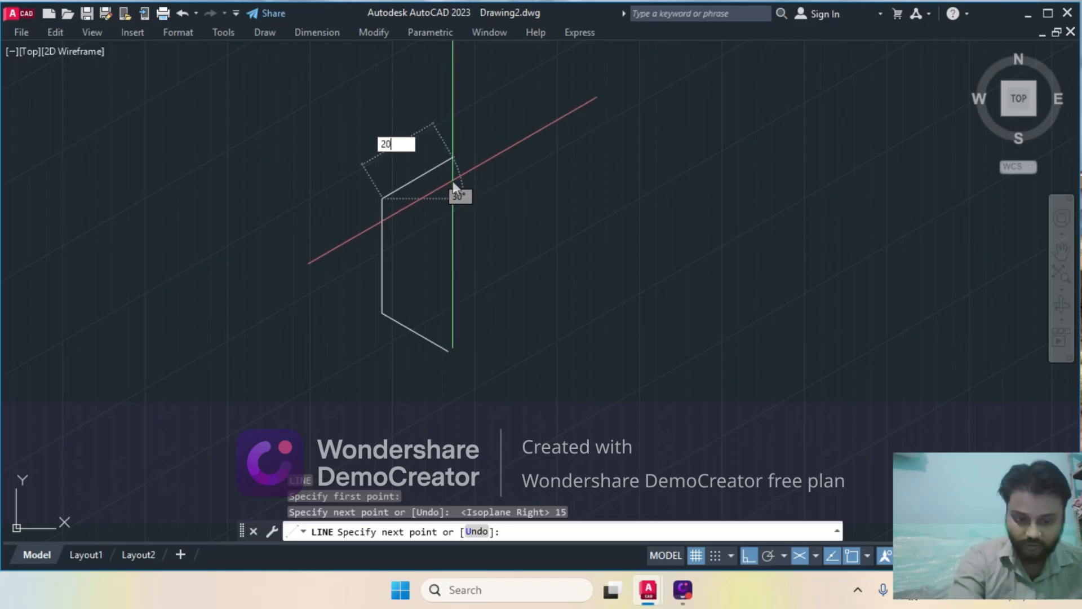
key(Return)
middle_drag(644, 163, 641, 207)
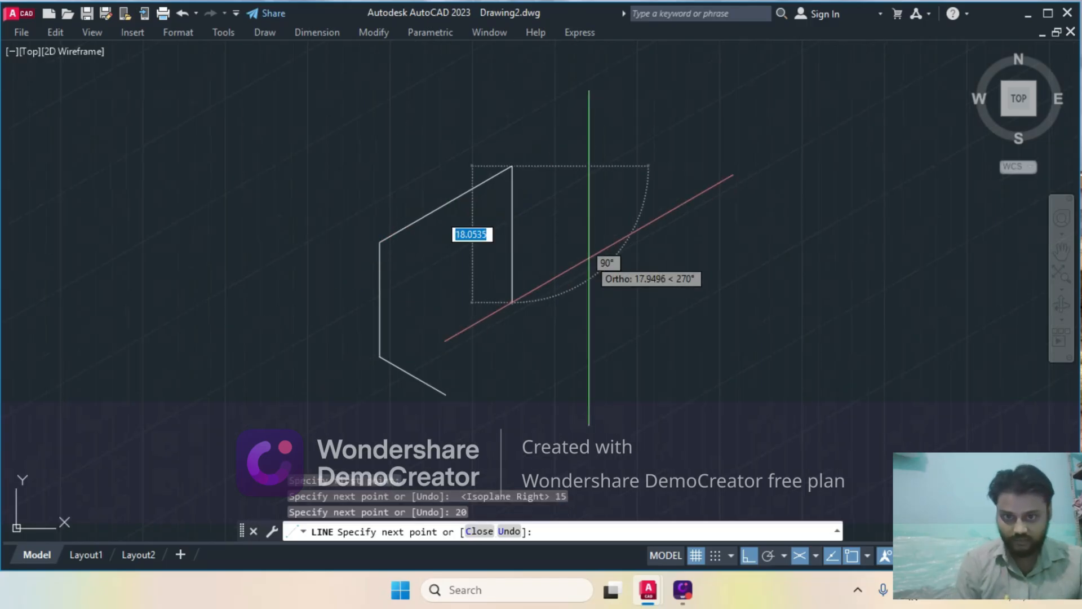
text(1)
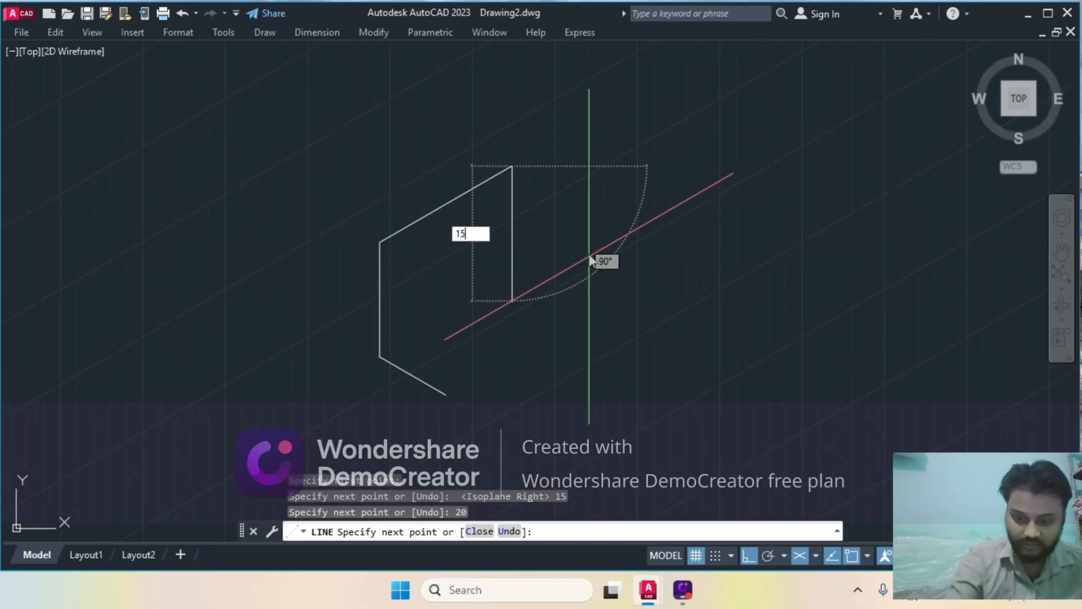
text(5)
key(Return)
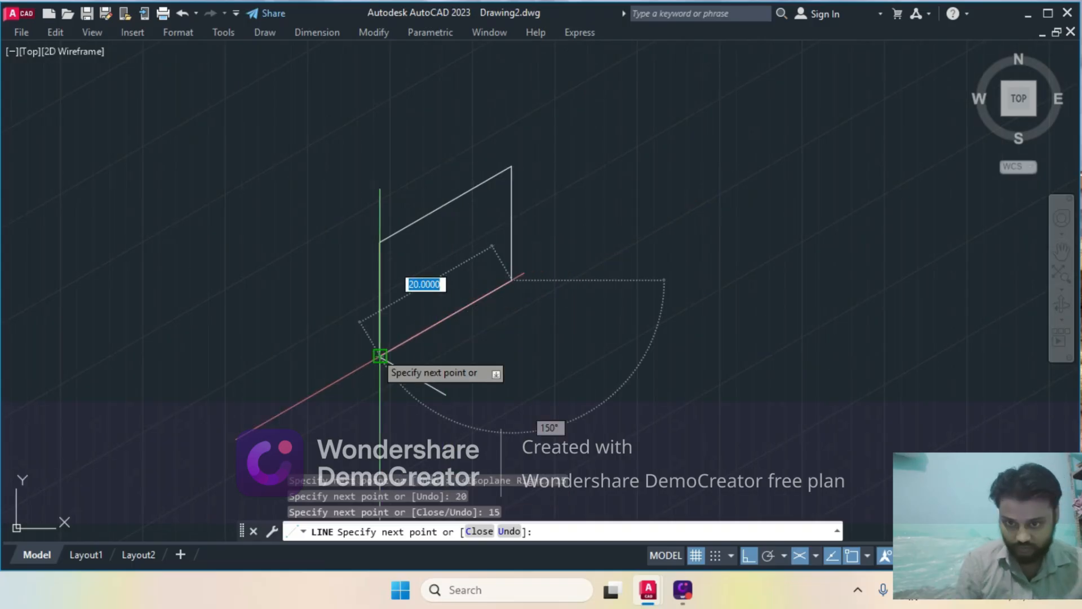
End the outline and erase its bottom closing line, which overshoots the lower-left corner
key(Return)
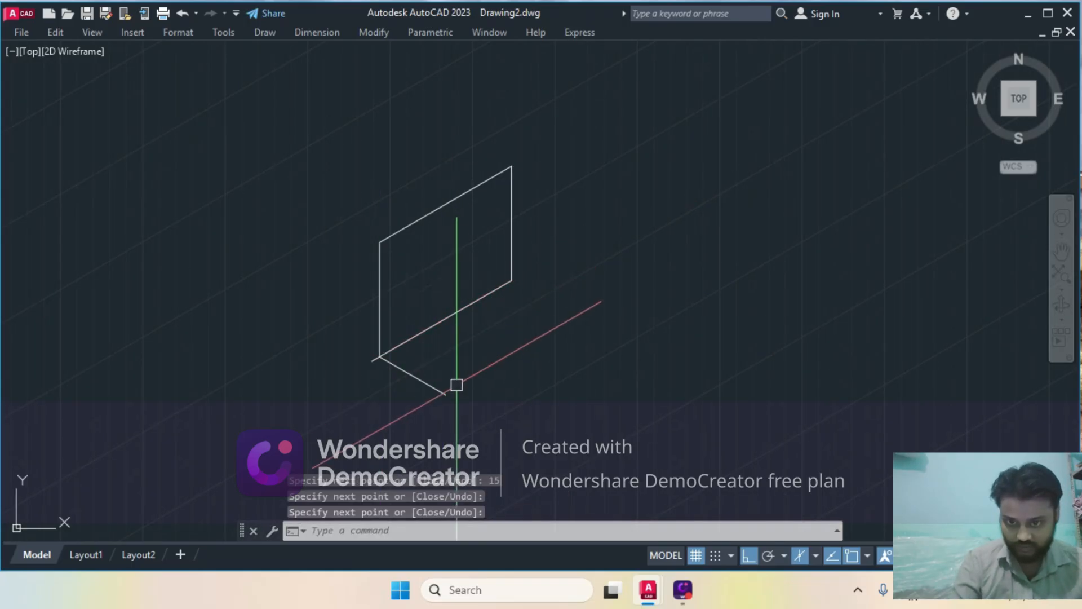
click(414, 338)
text(E)
key(Return)
Draw the face's bottom edge from the lower end of the far vertical line to the start of the 10-unit edge
text(l)
key(Return)
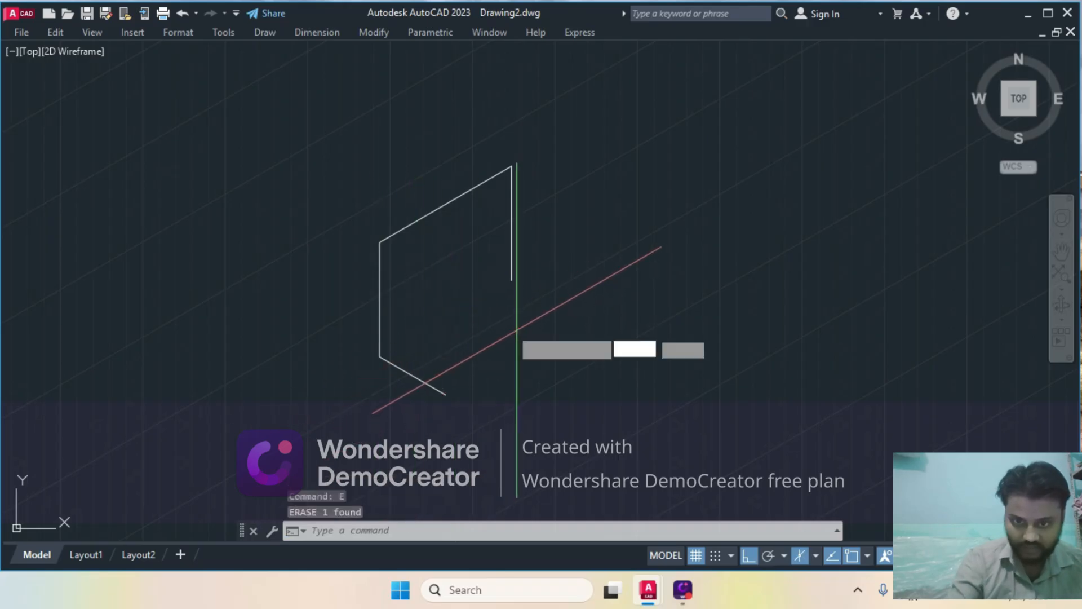
click(512, 280)
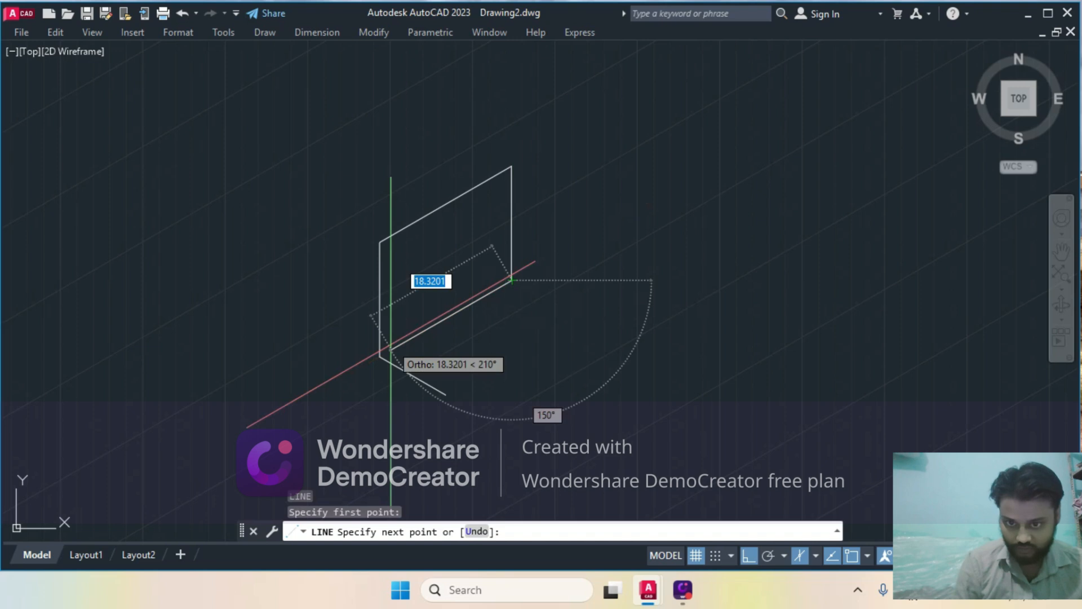
click(380, 355)
key(Return)
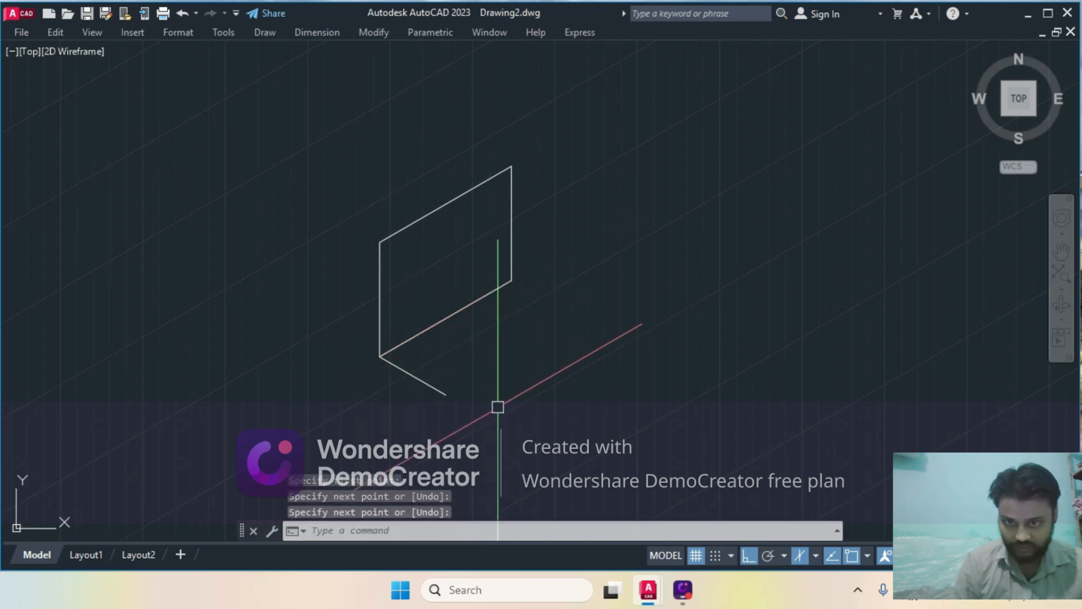
Check the reference drawing and erase the hidden bottom edge of the back face in Drawing2
mouse_move(649, 602)
click(554, 498)
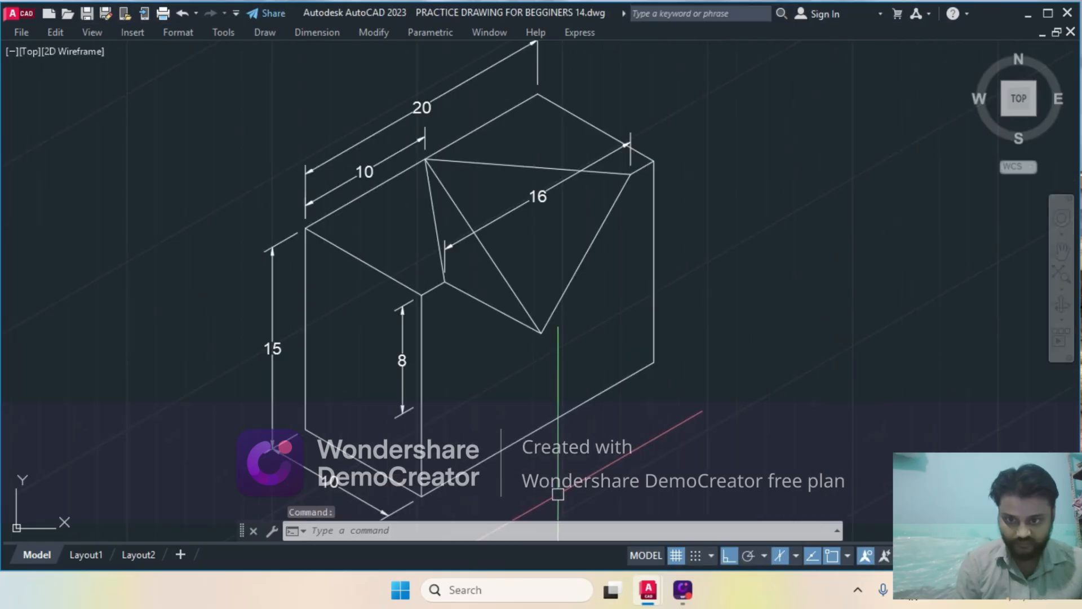
mouse_move(647, 601)
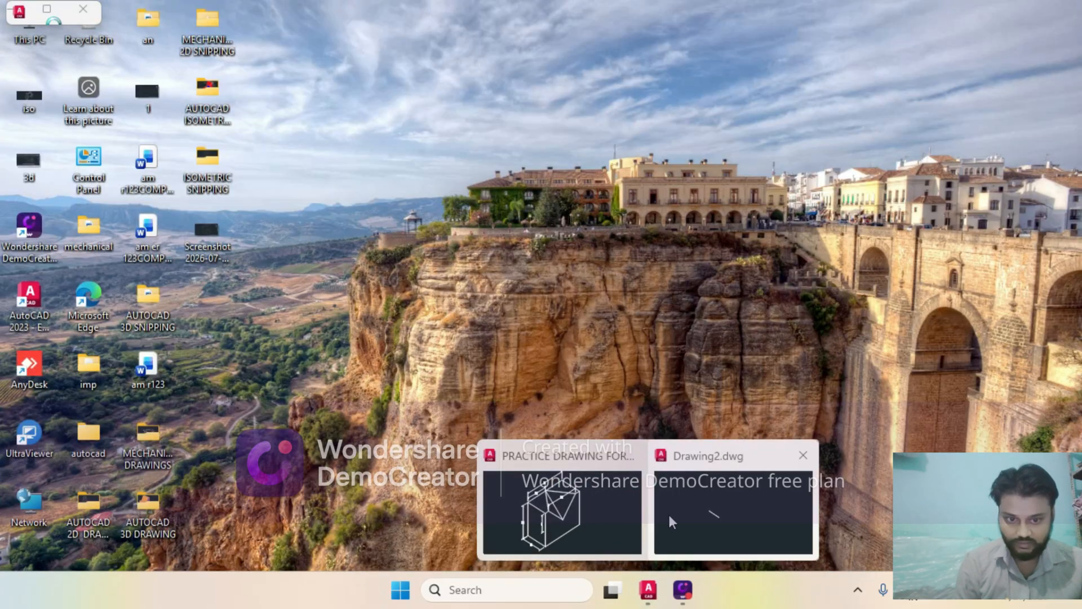
click(670, 511)
click(450, 317)
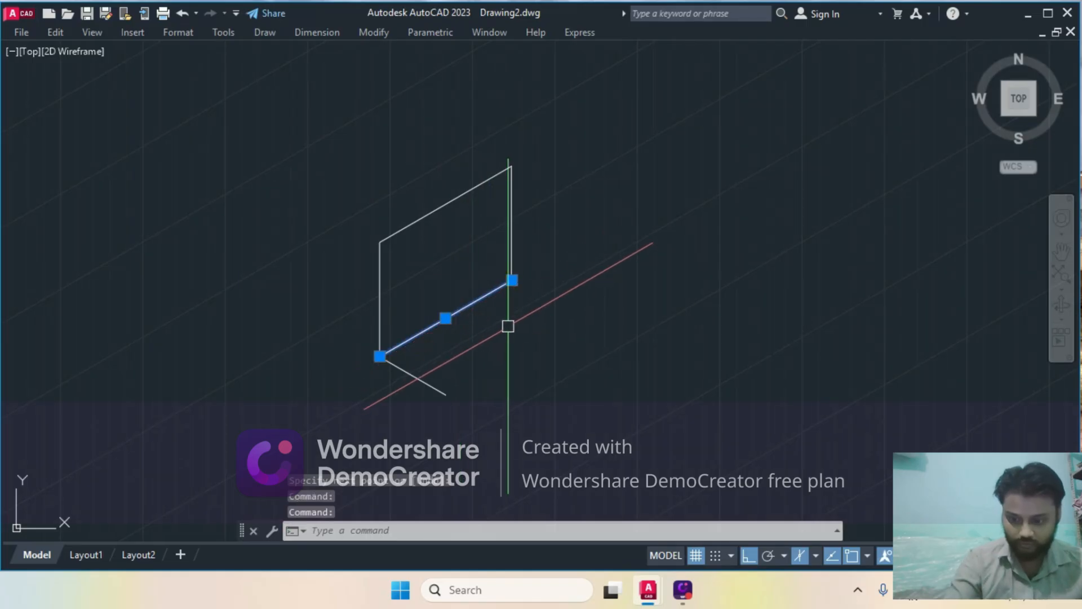
text(E)
key(Return)
Consult the reference and draw a 20-unit line at 30° from the lower end of the 10-unit edge, ending the command
mouse_move(649, 601)
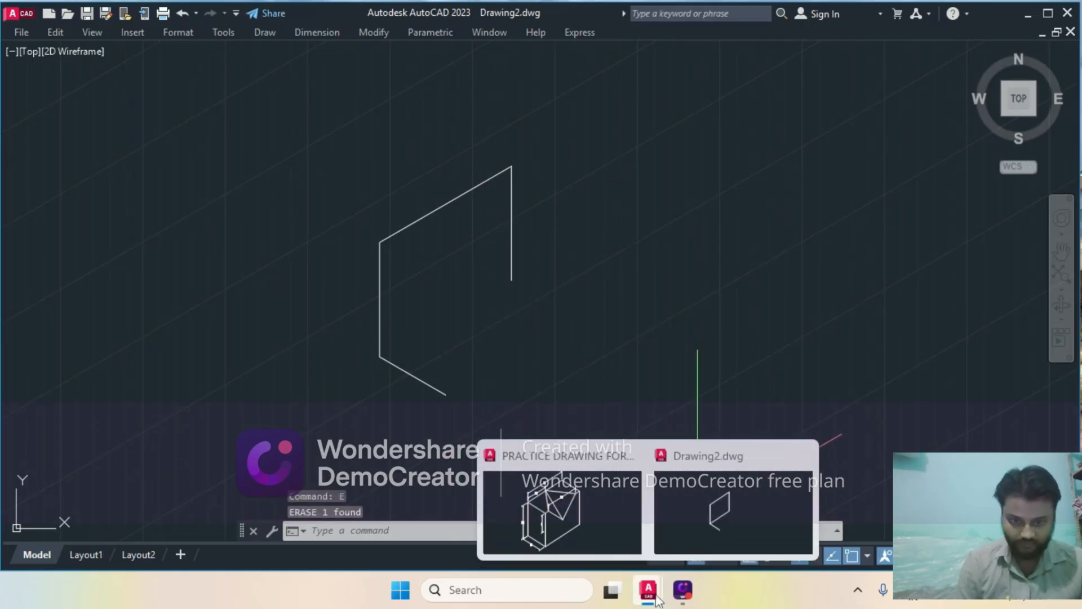
click(580, 521)
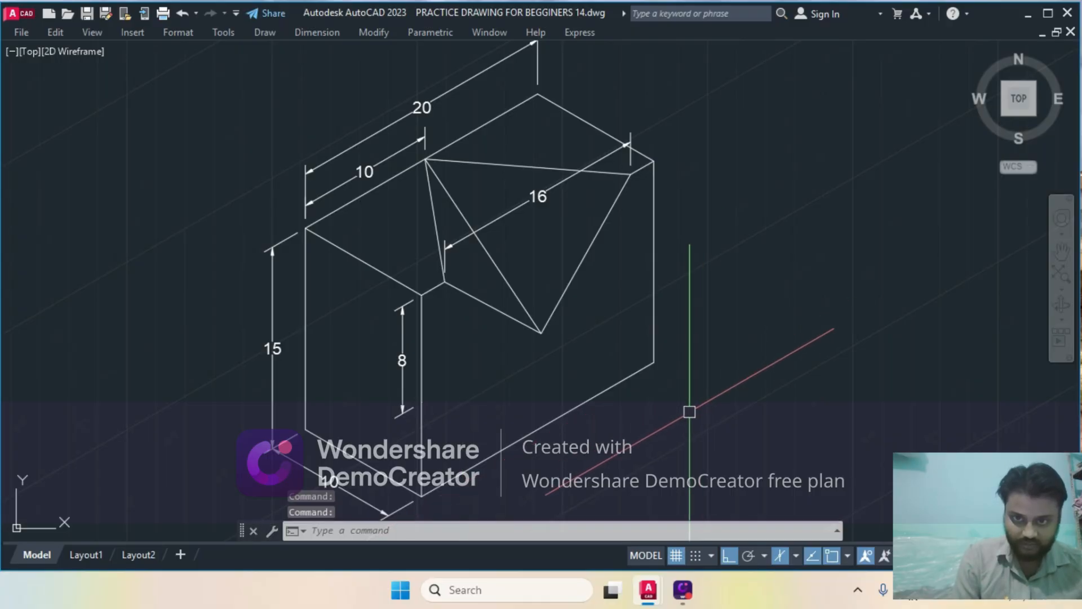
mouse_move(648, 590)
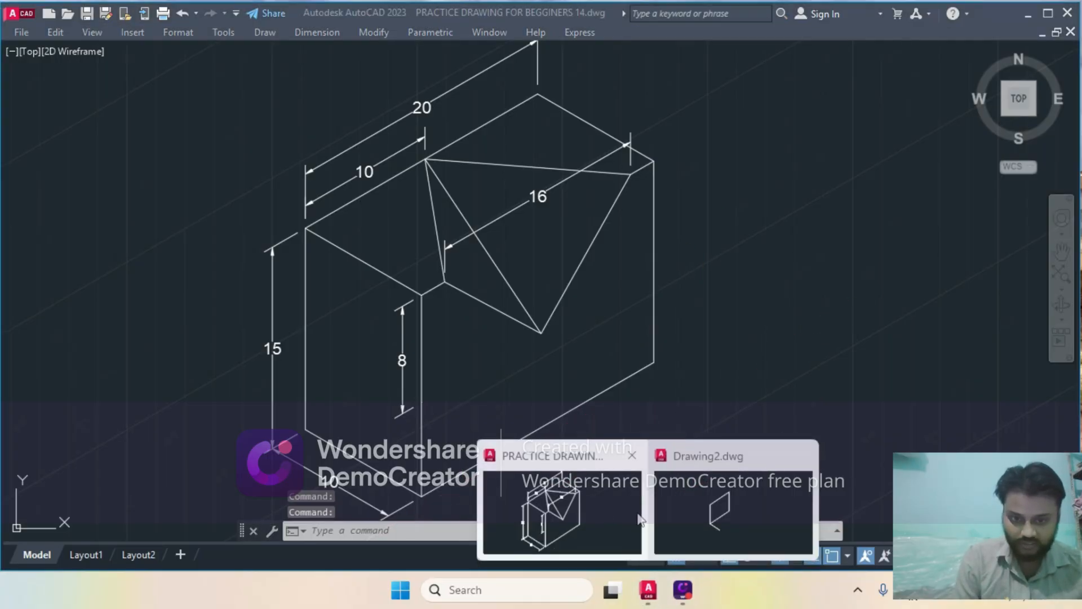
click(727, 508)
text(l)
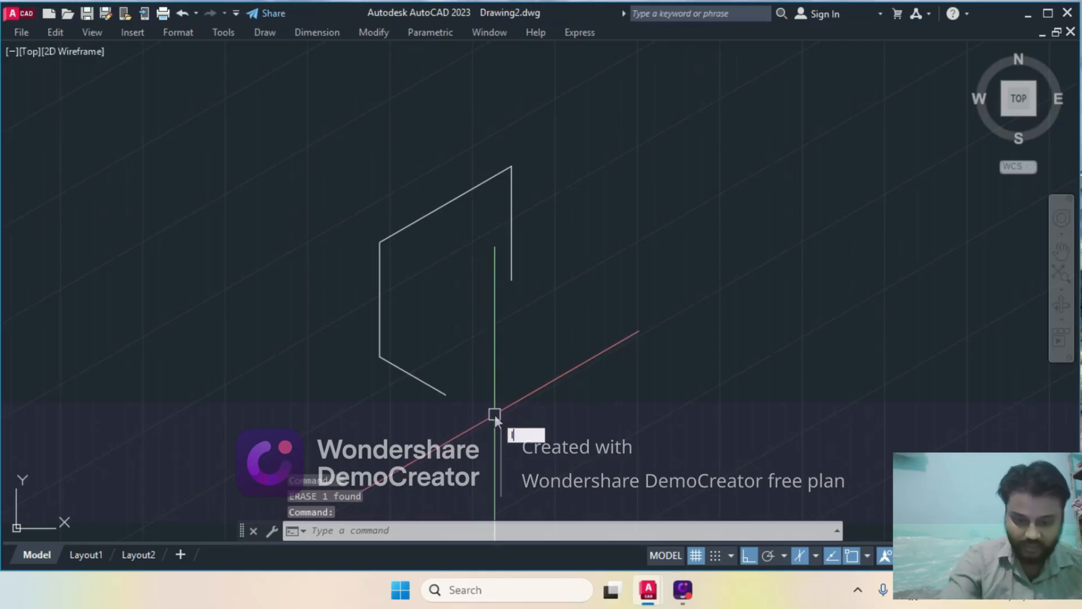
key(Return)
click(446, 394)
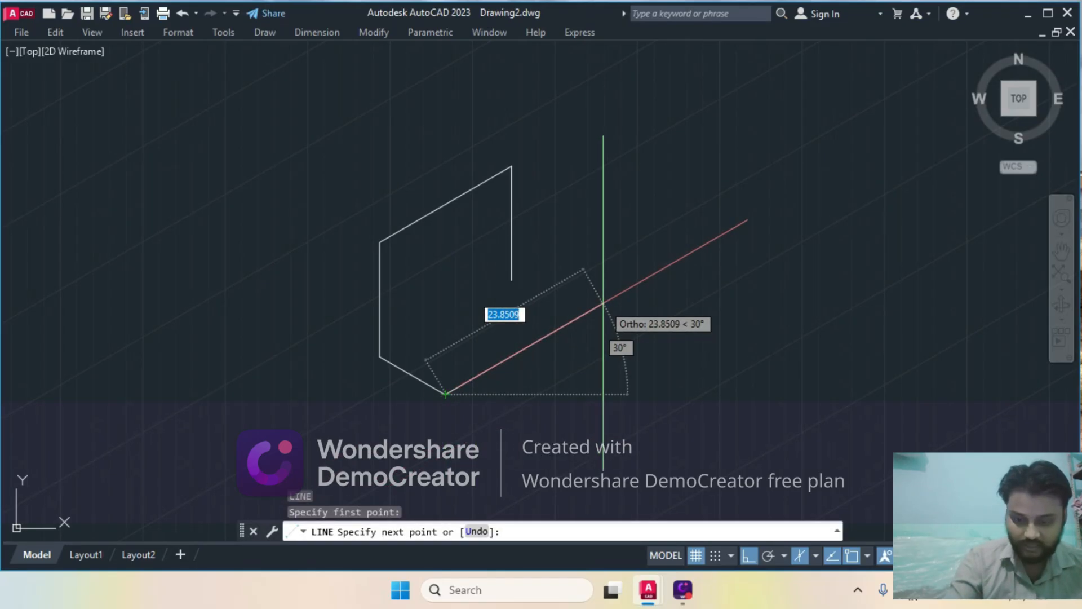
text(20)
key(Return)
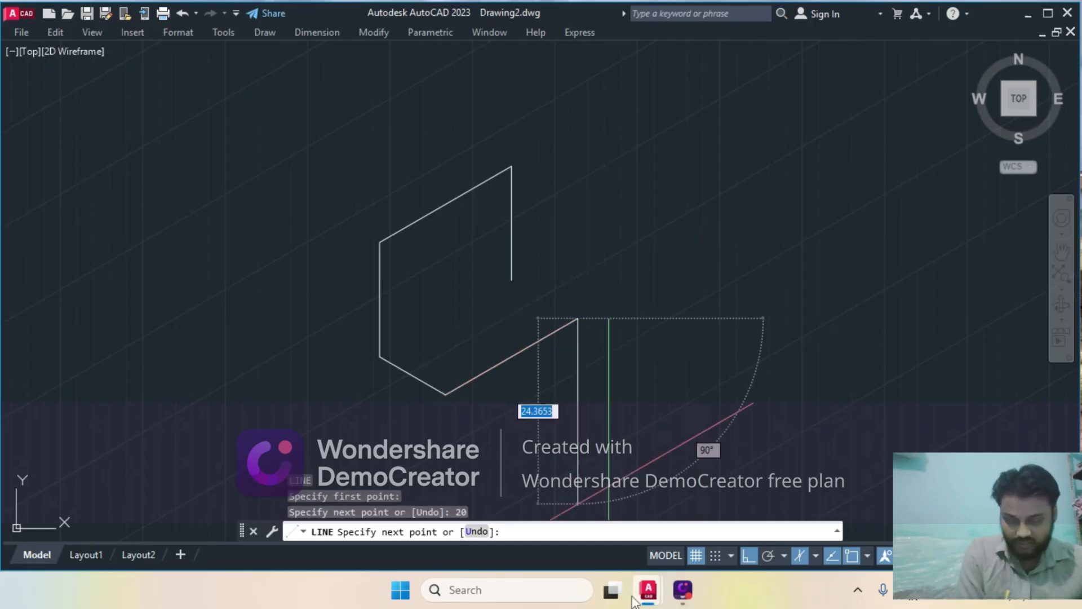
mouse_move(658, 598)
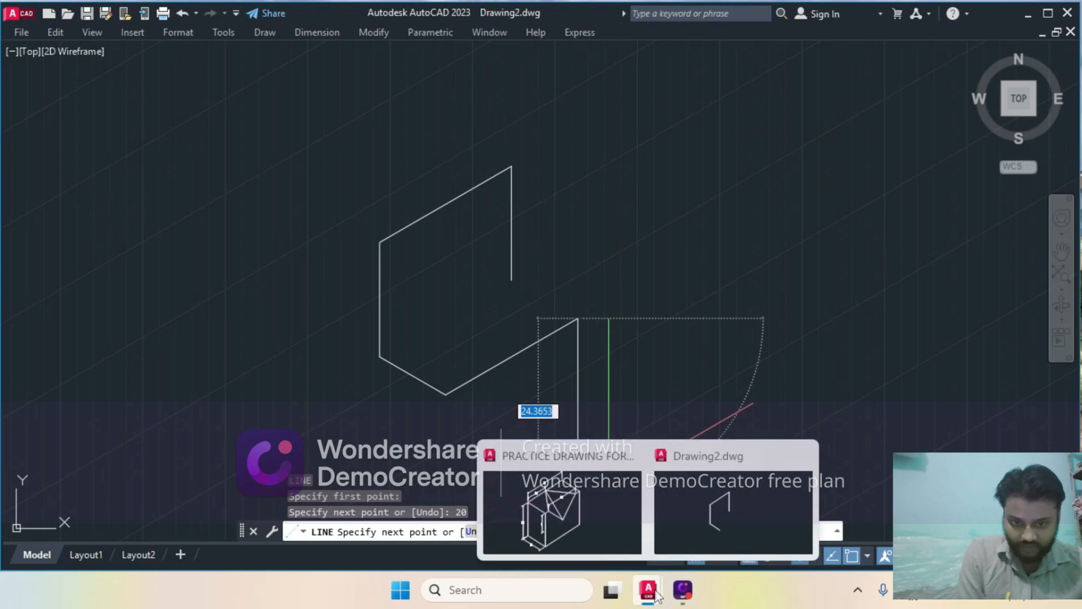
click(571, 514)
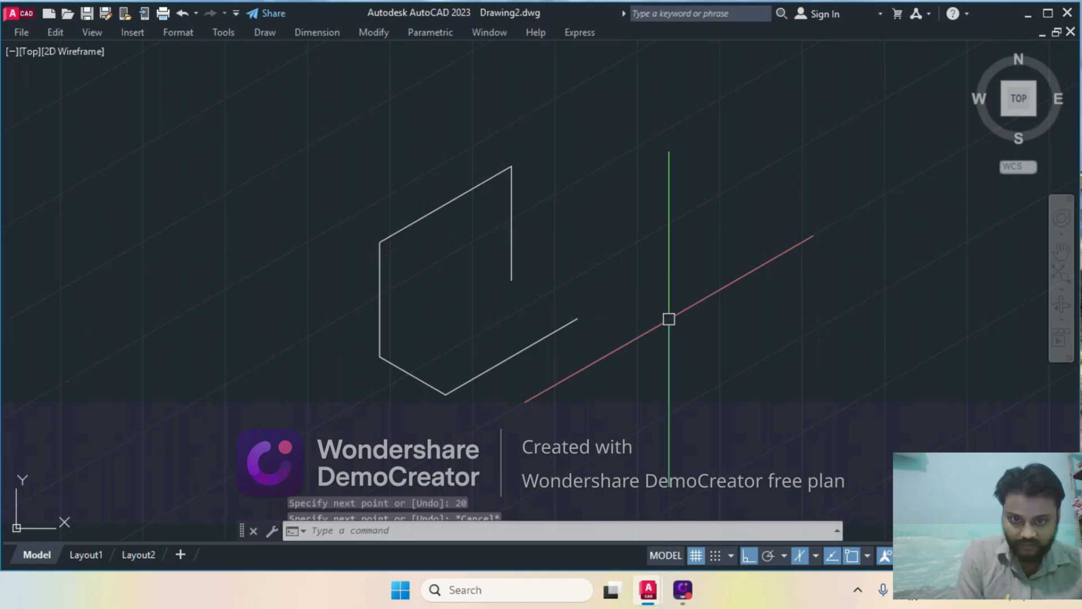
key(Escape)
key(Escape)
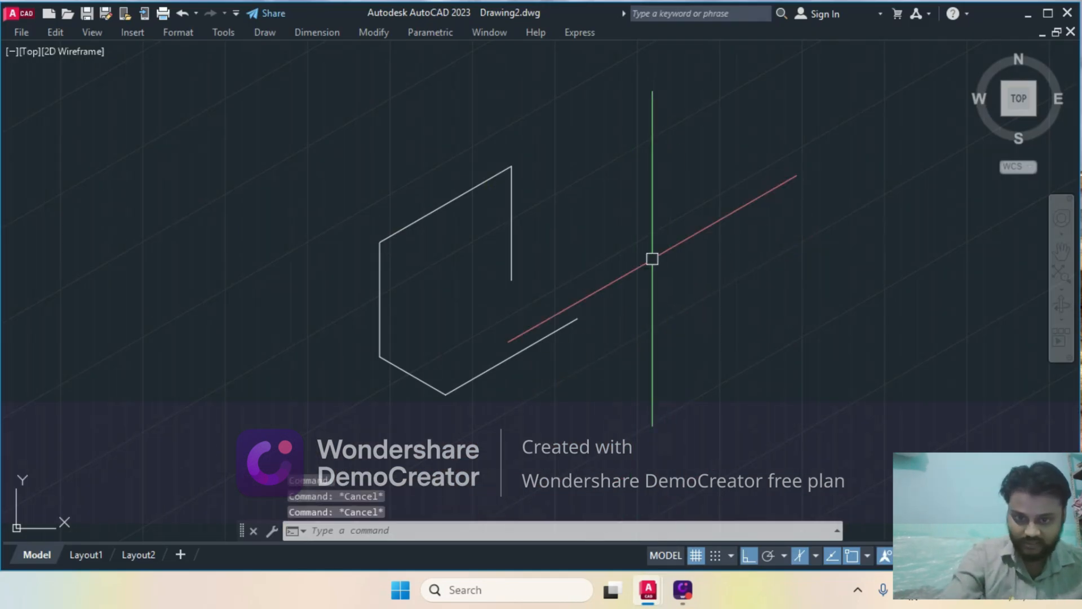
Recheck the reference and draw a 15-unit vertical line upward from the block's front lower corner
mouse_move(647, 576)
click(561, 532)
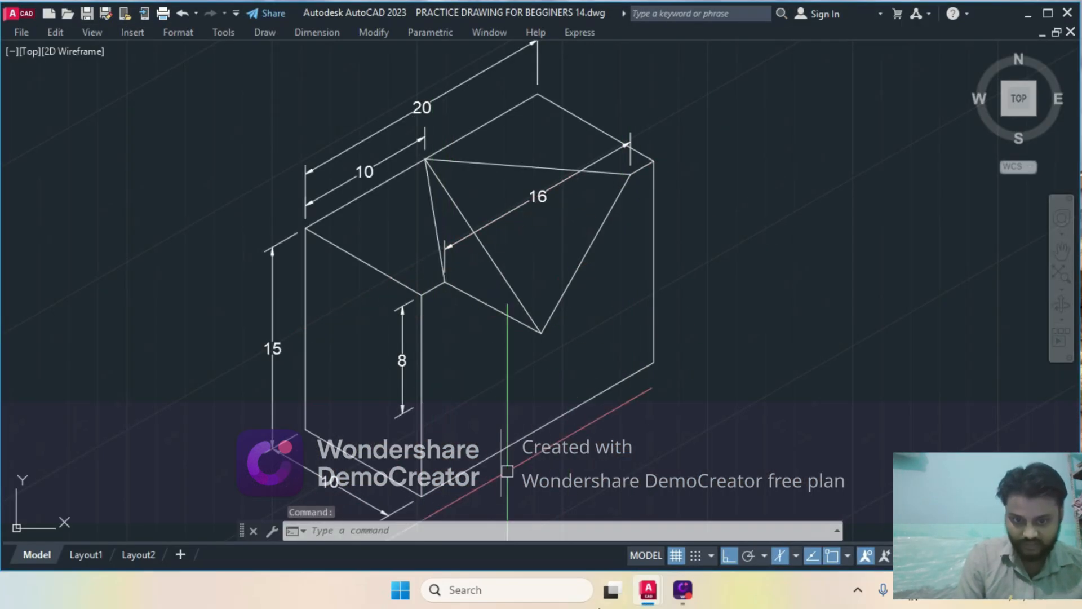
mouse_move(647, 600)
click(731, 510)
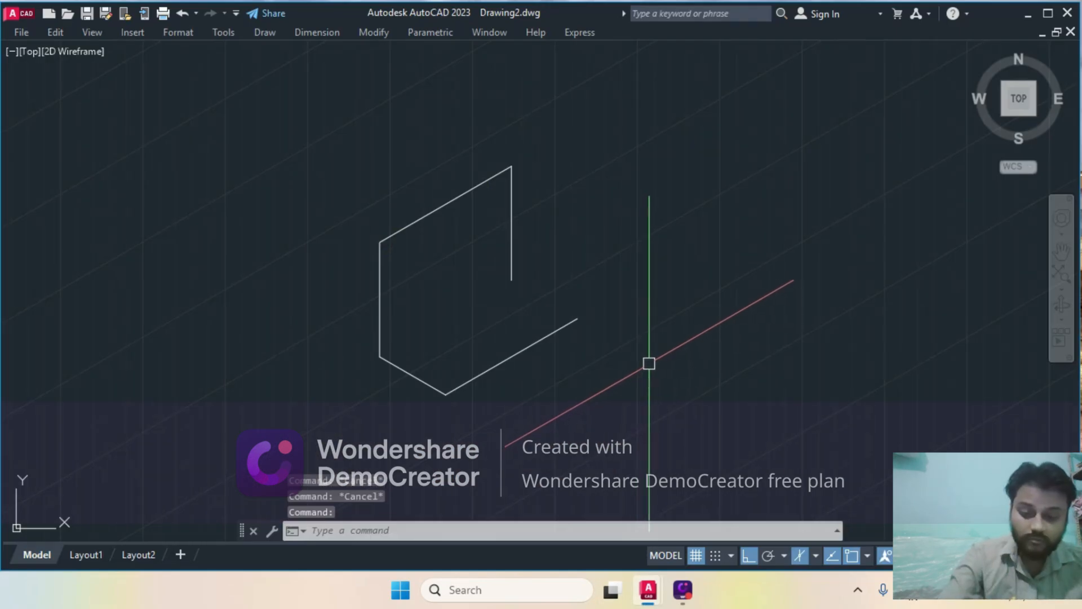
text(l)
key(Return)
click(445, 394)
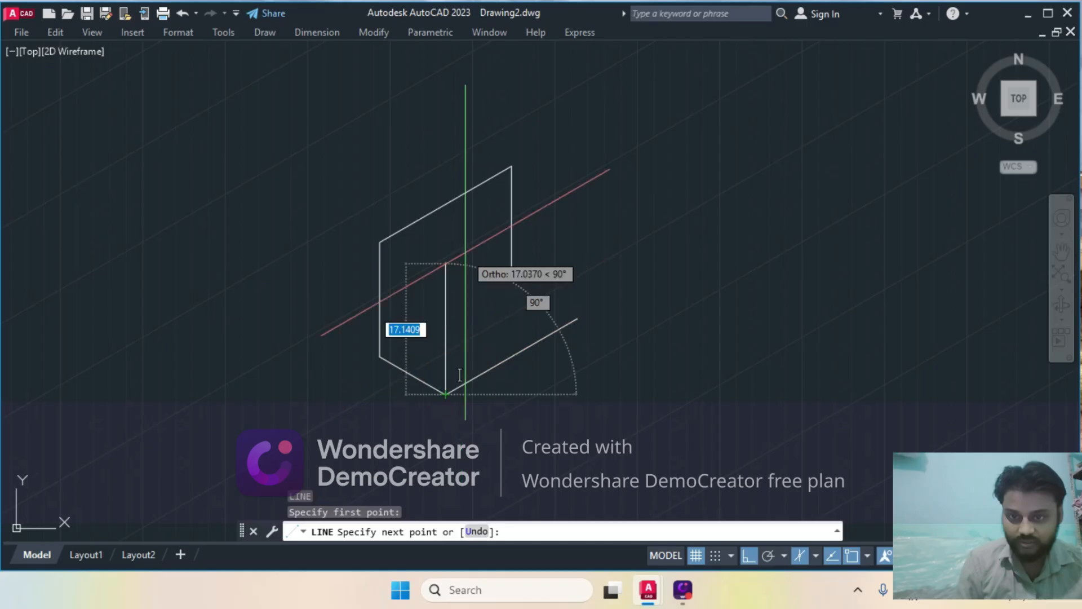
text(15)
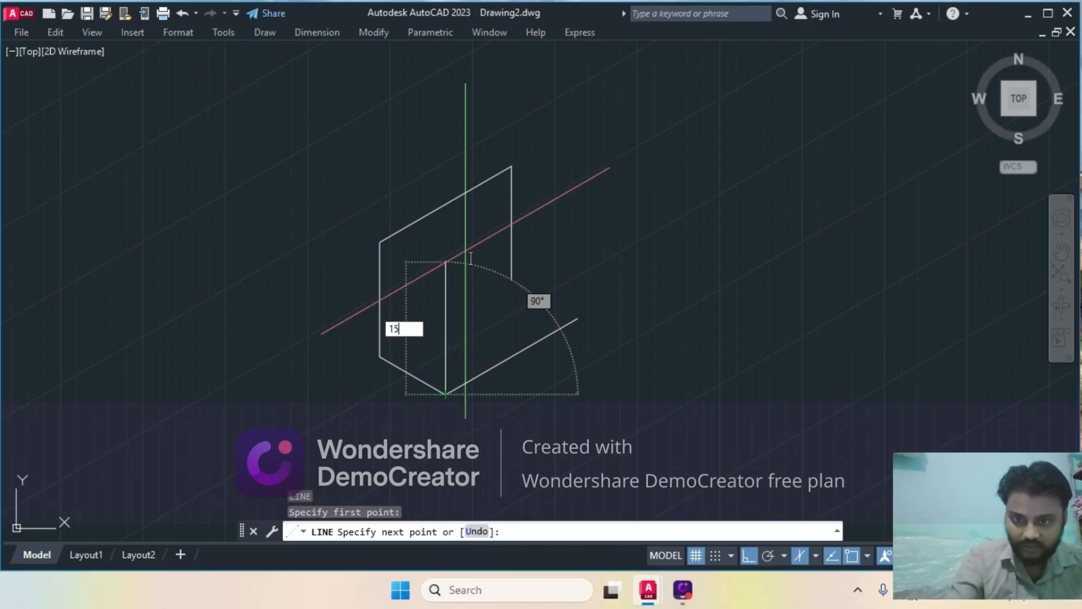
key(Return)
key(Return)
Draw a 15-unit vertical line upward from the far end of the 20-unit bottom edge
key(Return)
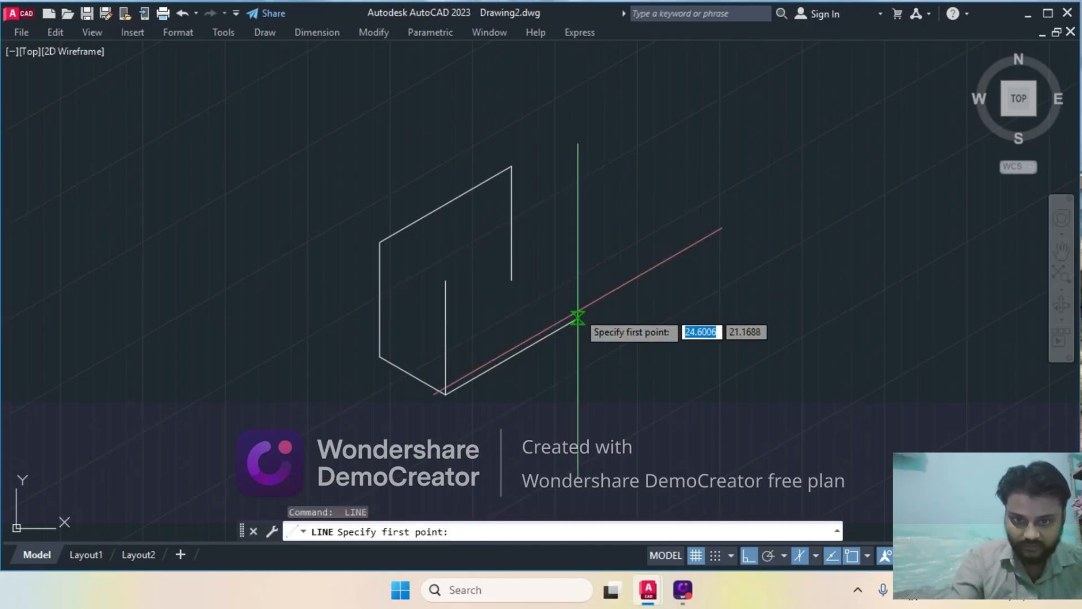
click(577, 318)
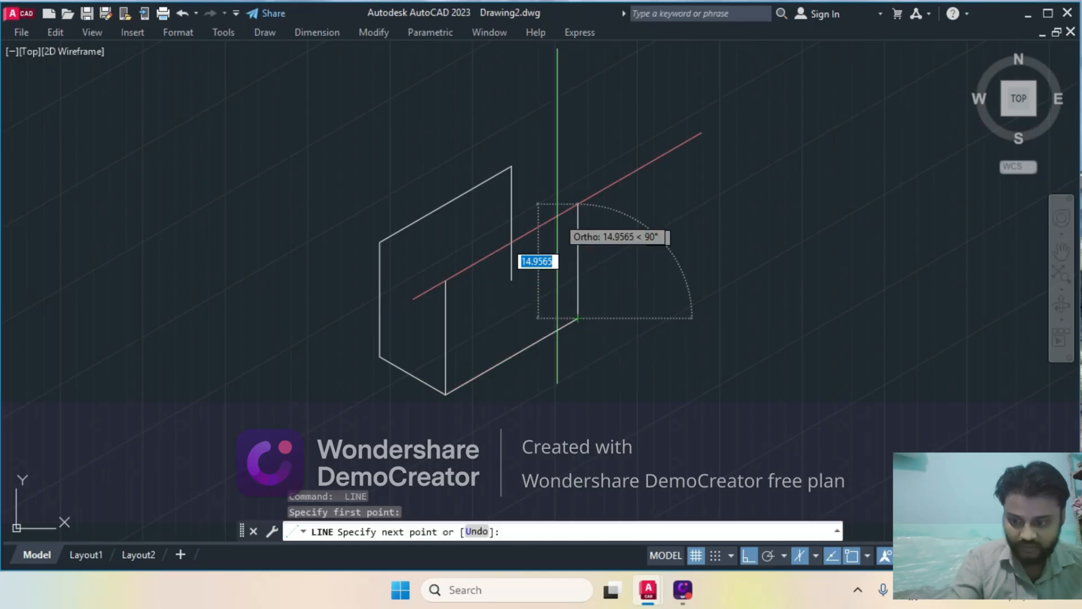
text(15)
key(Return)
key(Return)
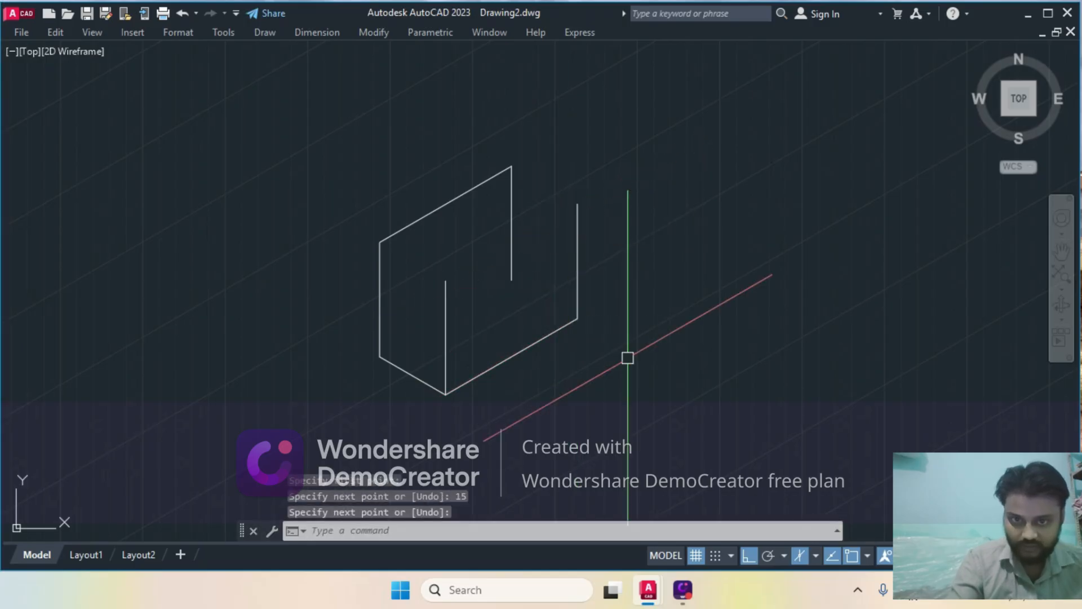
Examine the notch dimensions in the reference and draw a 2-unit line at 30° from the top of the front vertical edge
mouse_move(642, 590)
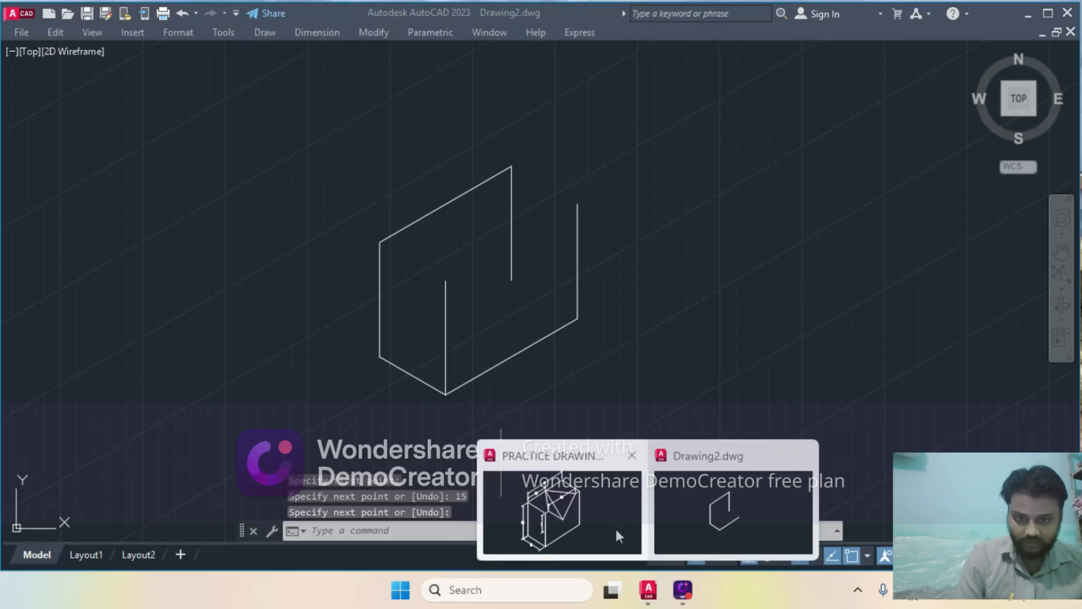
click(614, 526)
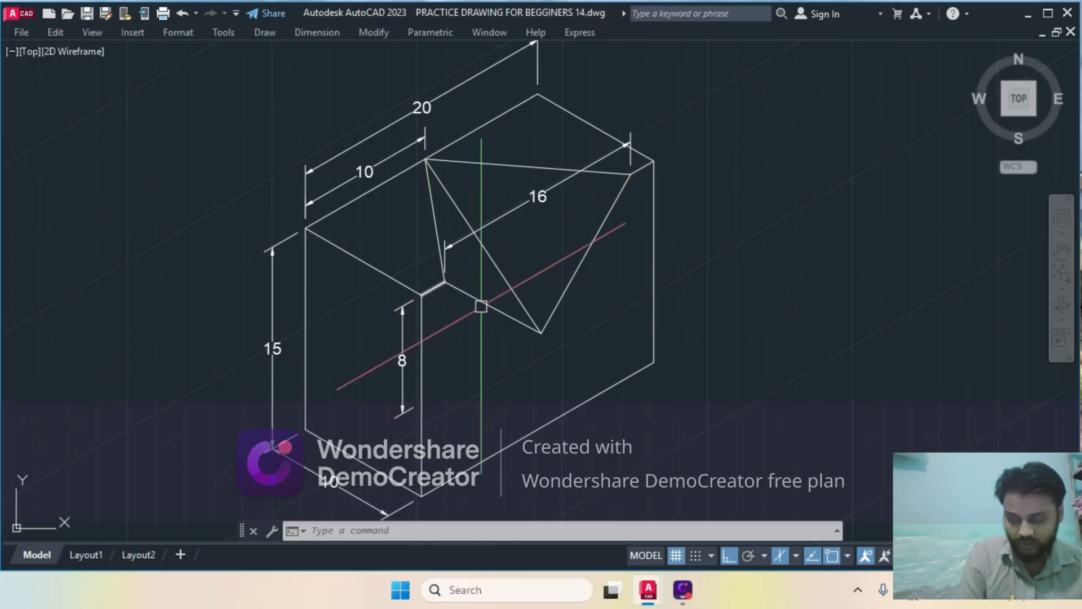
mouse_move(651, 602)
click(729, 511)
text(l)
key(Return)
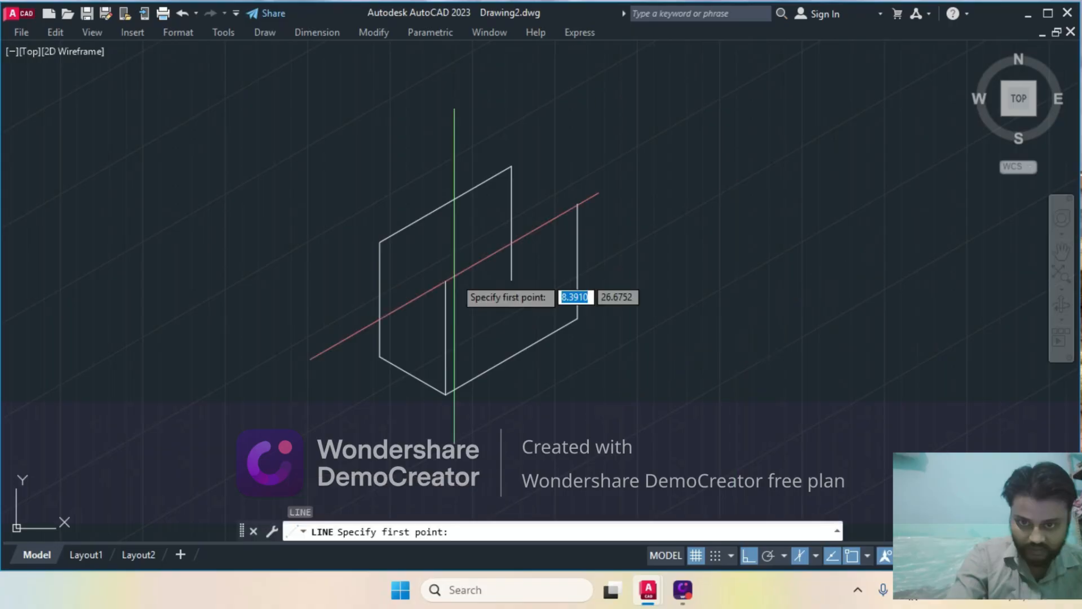
click(445, 280)
scroll(490, 256, up, 4)
text(2)
key(Return)
key(Return)
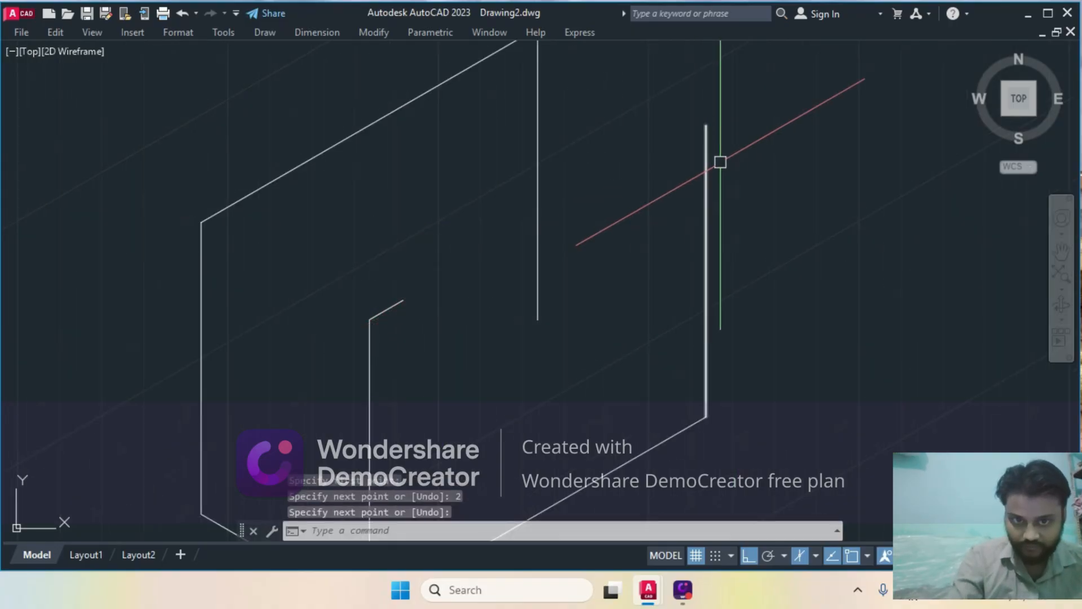
Draw a 2-unit line at 210° from the top of the far right vertical edge, back toward the notch
key(Return)
click(706, 125)
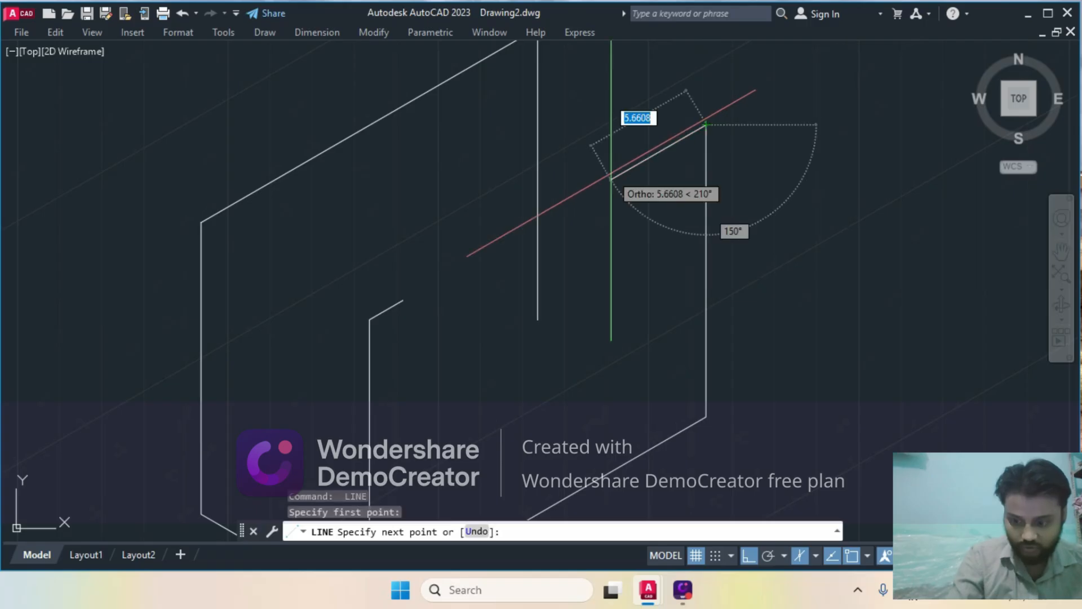
text(2)
key(Return)
key(Return)
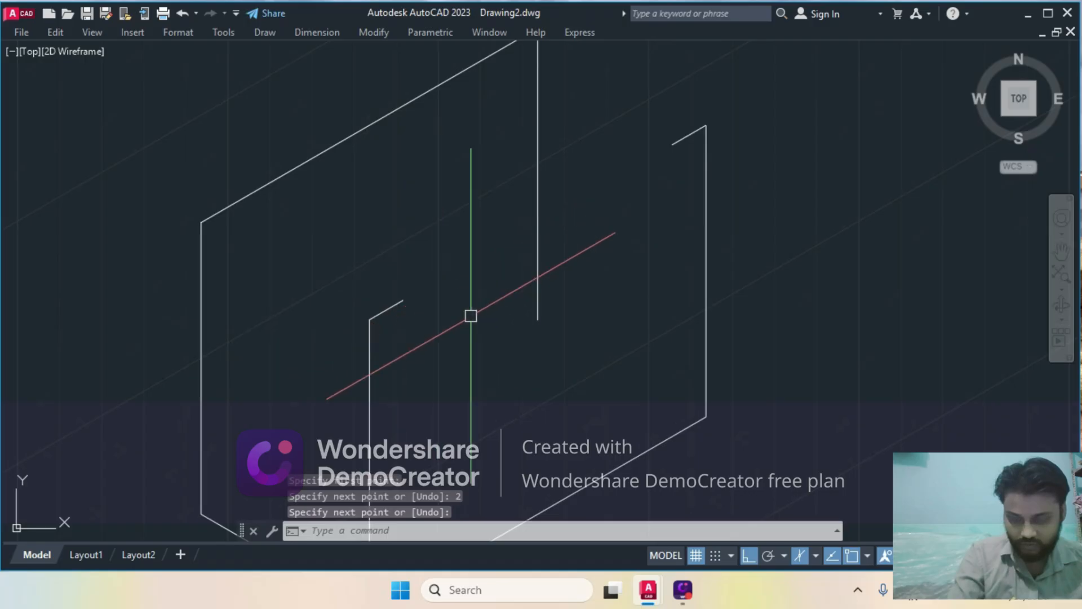
Compare with the reference and join the top of the front vertical edge to the upper-left corner of the back face
mouse_move(657, 593)
click(564, 513)
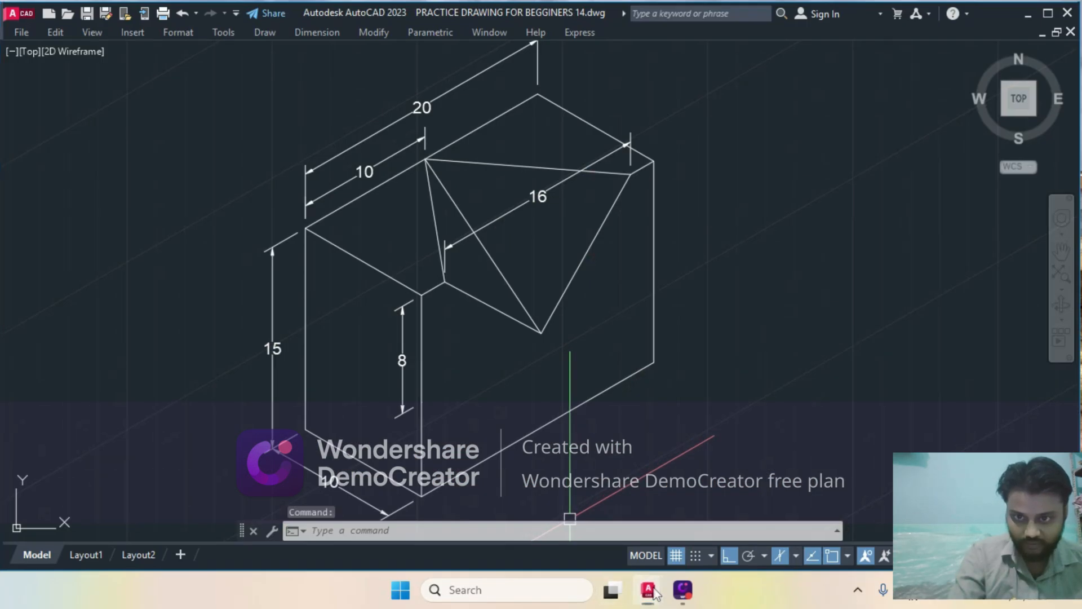
mouse_move(654, 592)
click(676, 518)
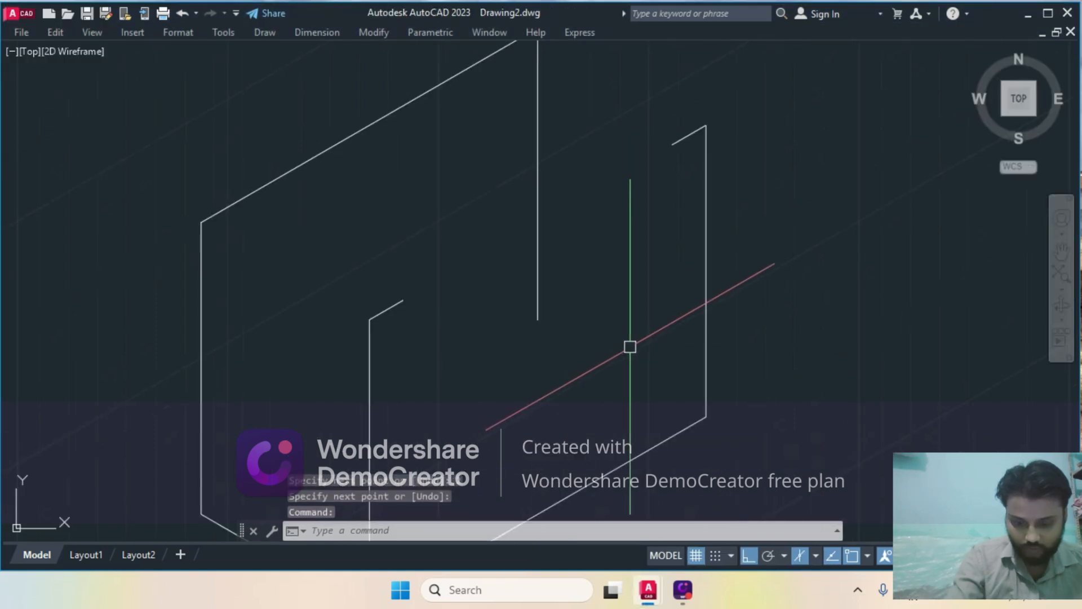
text(l)
key(Return)
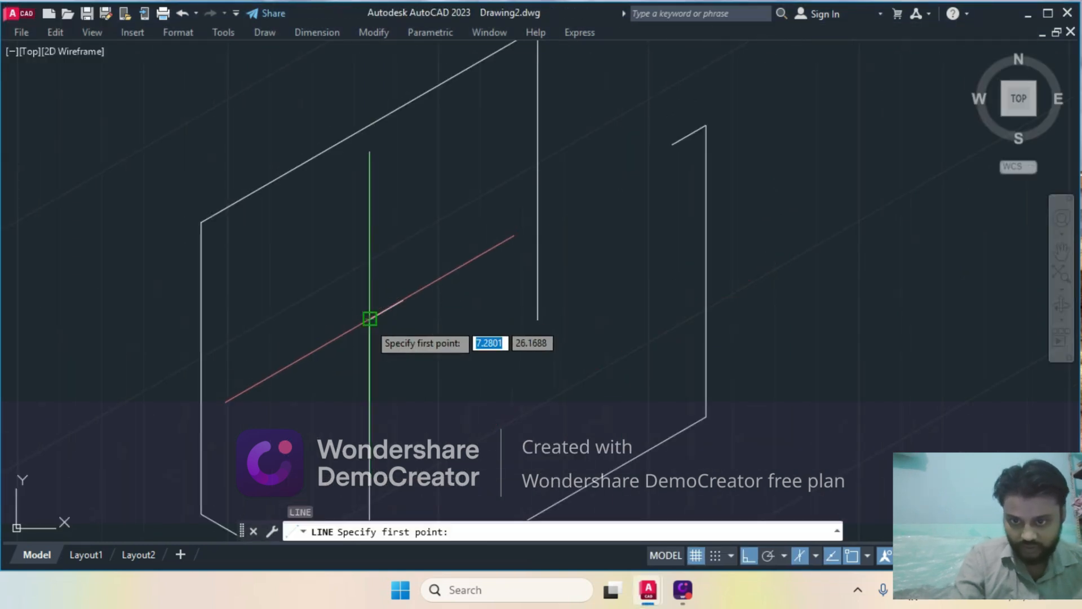
click(370, 319)
click(201, 223)
key(Return)
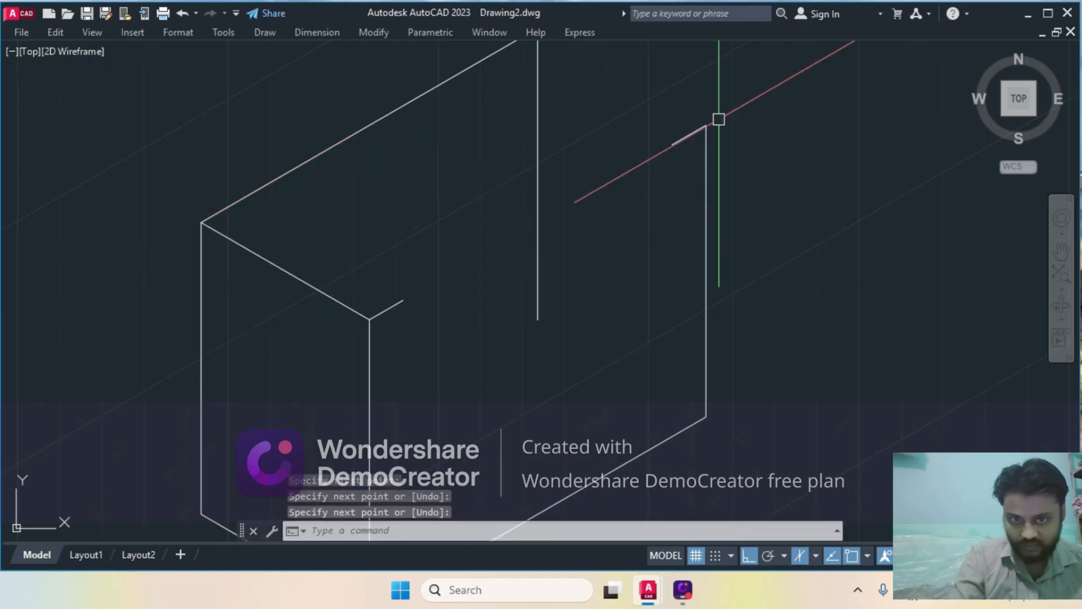
Draw a line from the top of the far right vertical edge to the back face's uppermost corner
key(Return)
click(706, 126)
middle_drag(714, 129, 684, 279)
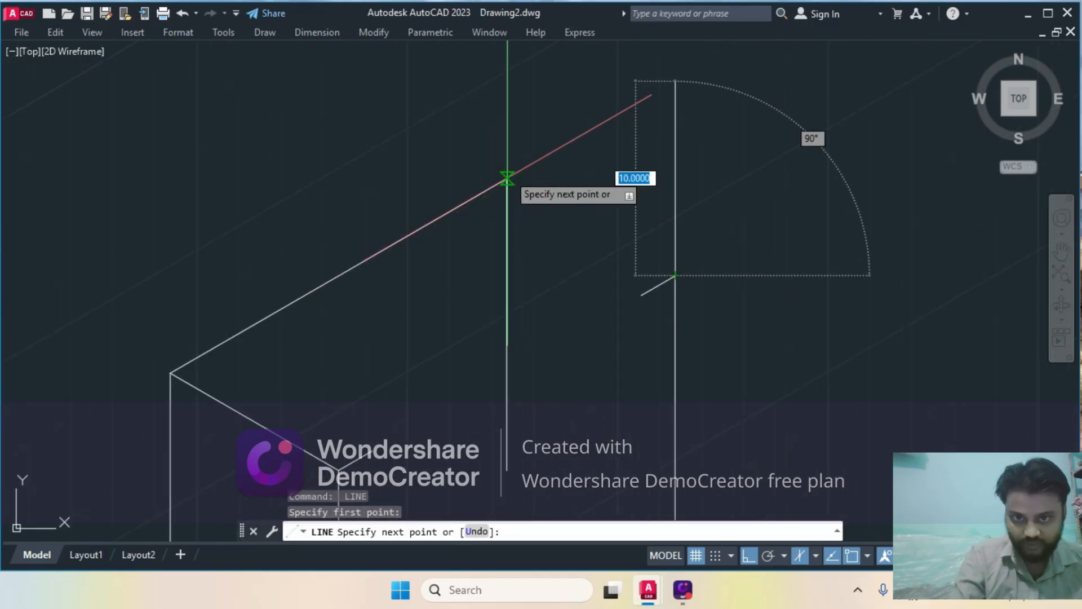
click(507, 177)
key(Return)
Erase the hidden vertical edge that descends from the block's rear top corner
middle_drag(658, 314, 706, 200)
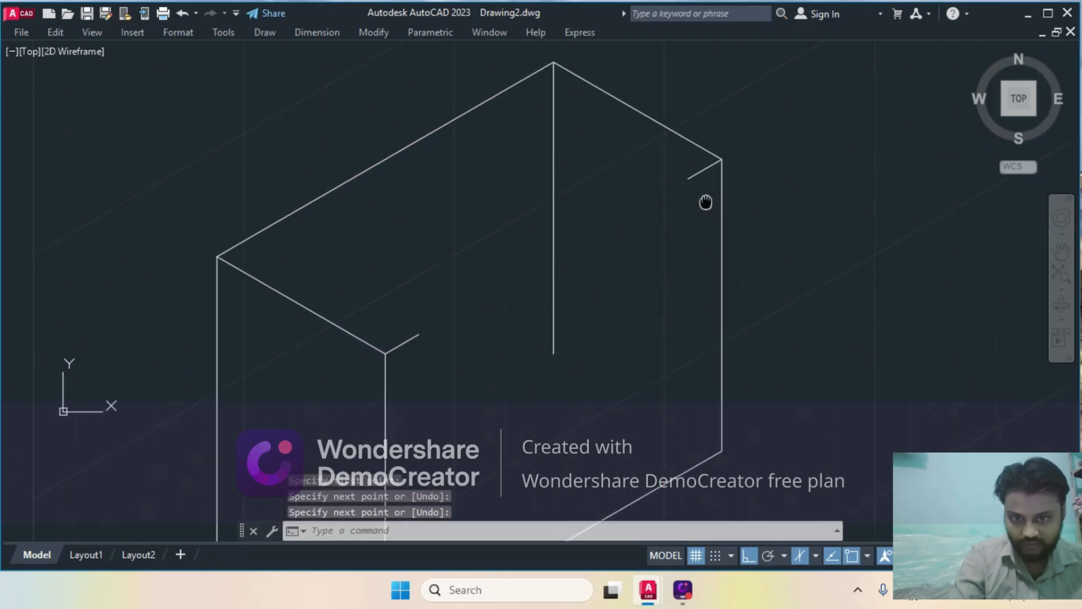
click(584, 313)
click(542, 284)
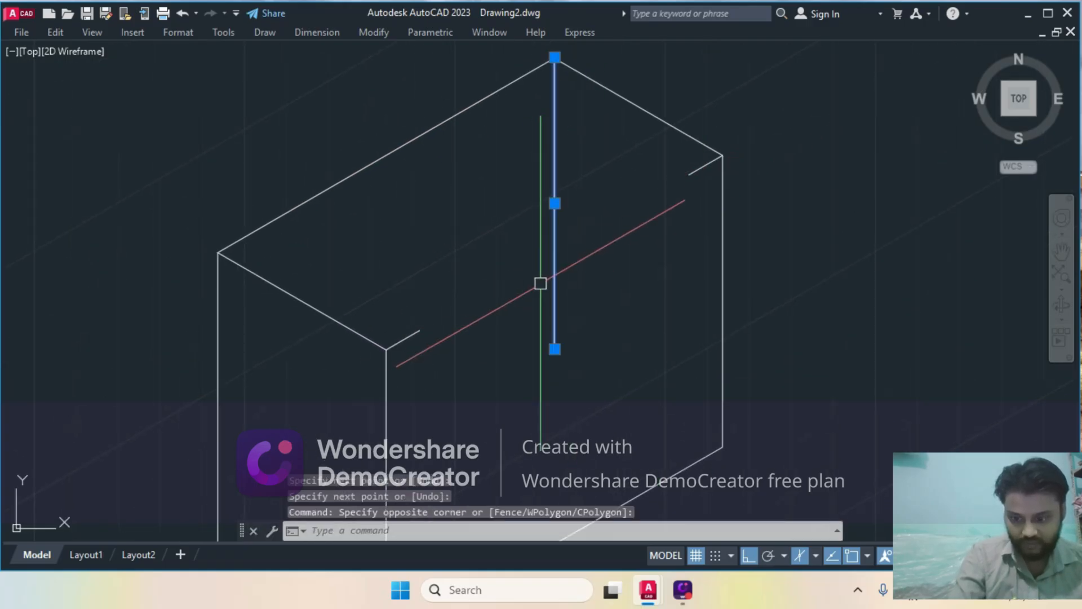
text(e)
key(Return)
In the left isoplane, draw a construction line across the top face from the back top edge's midpoint, level with the short front edge segments
scroll(689, 346, down, 2)
middle_drag(694, 351, 631, 227)
middle_drag(611, 359, 608, 389)
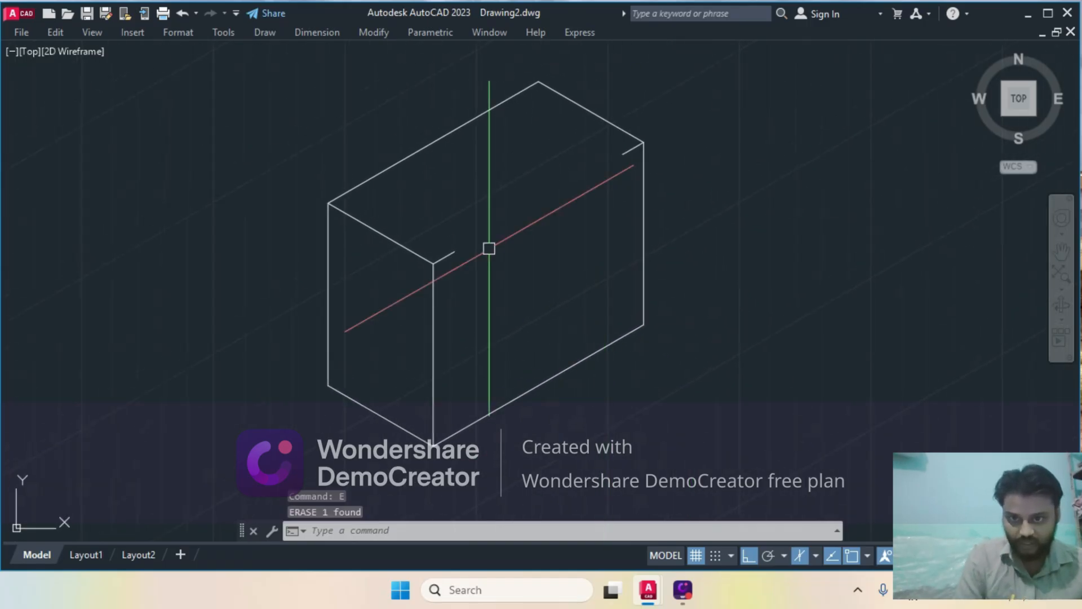
text(l)
key(Return)
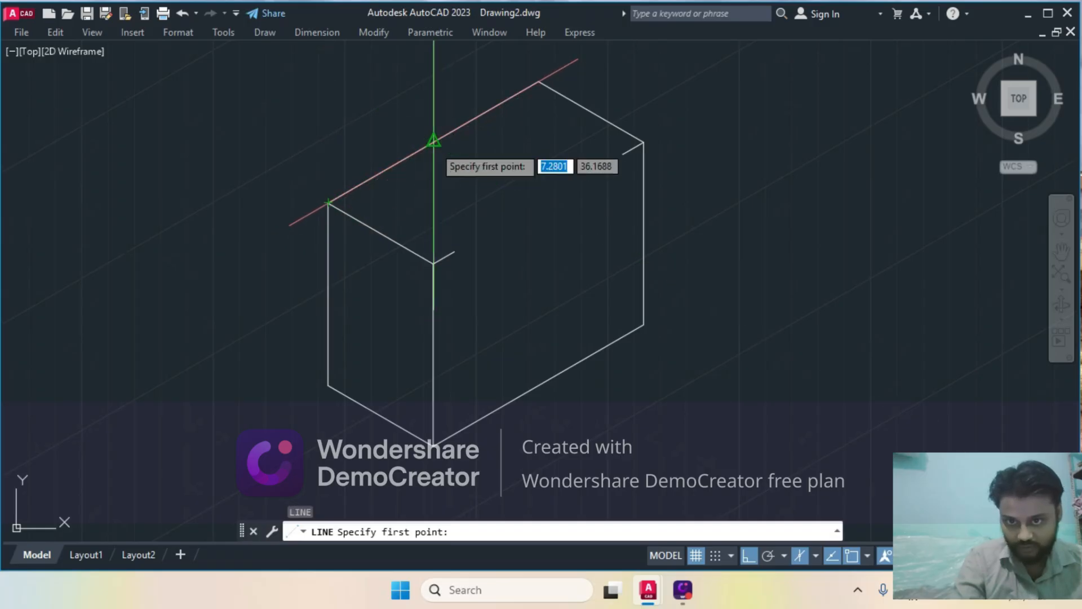
click(433, 140)
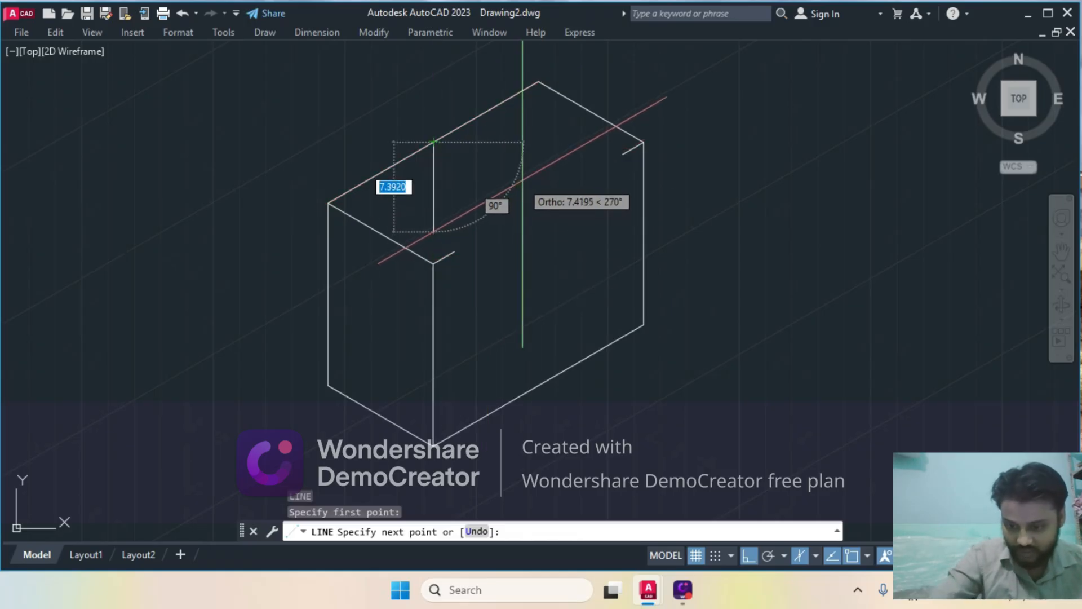
key(super)
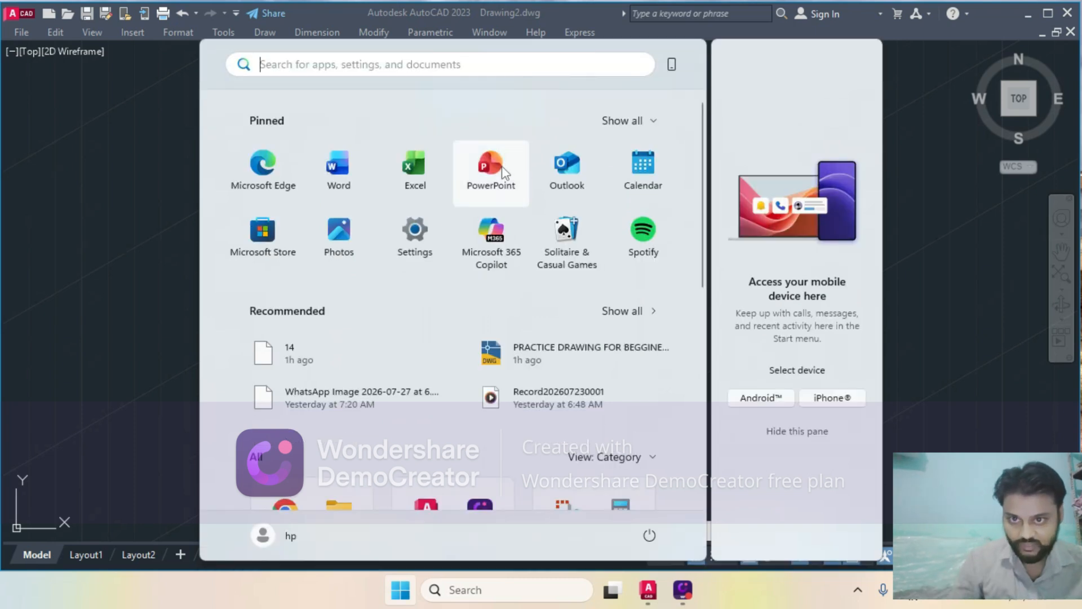
key(super)
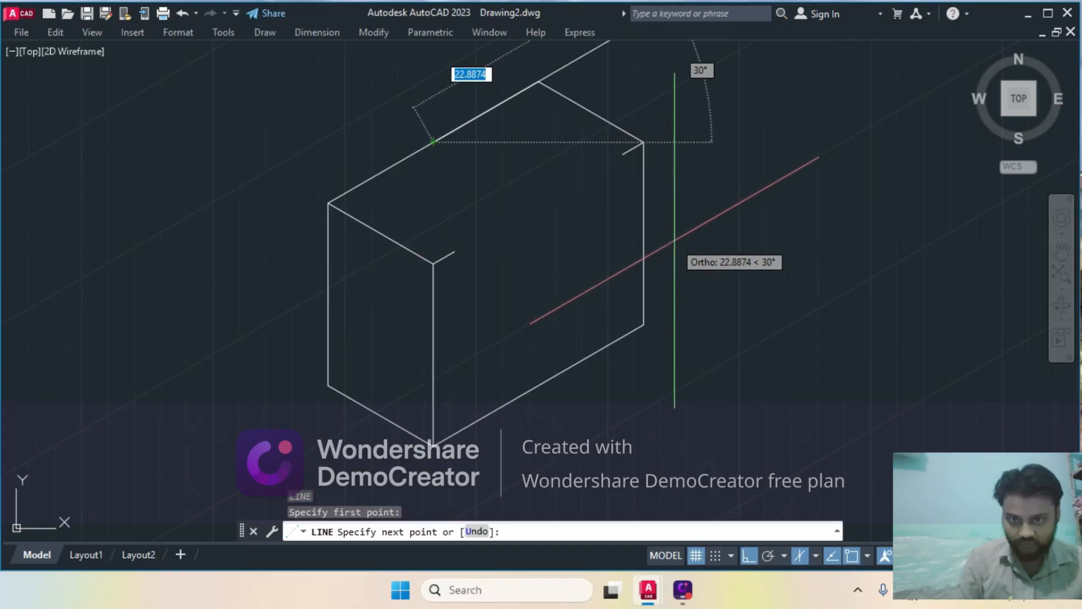
key(F5)
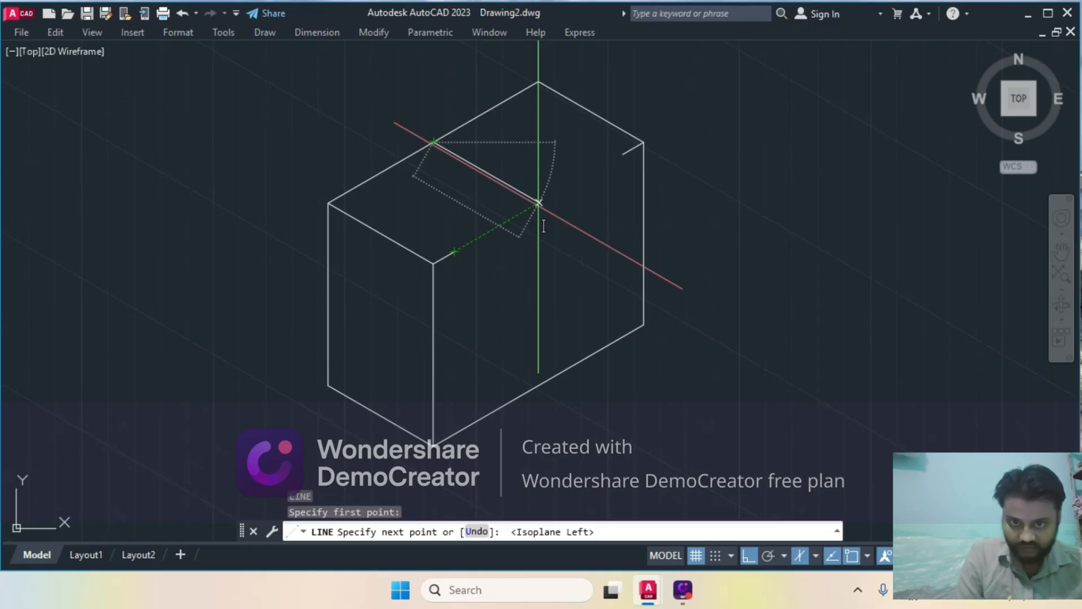
click(538, 203)
key(Return)
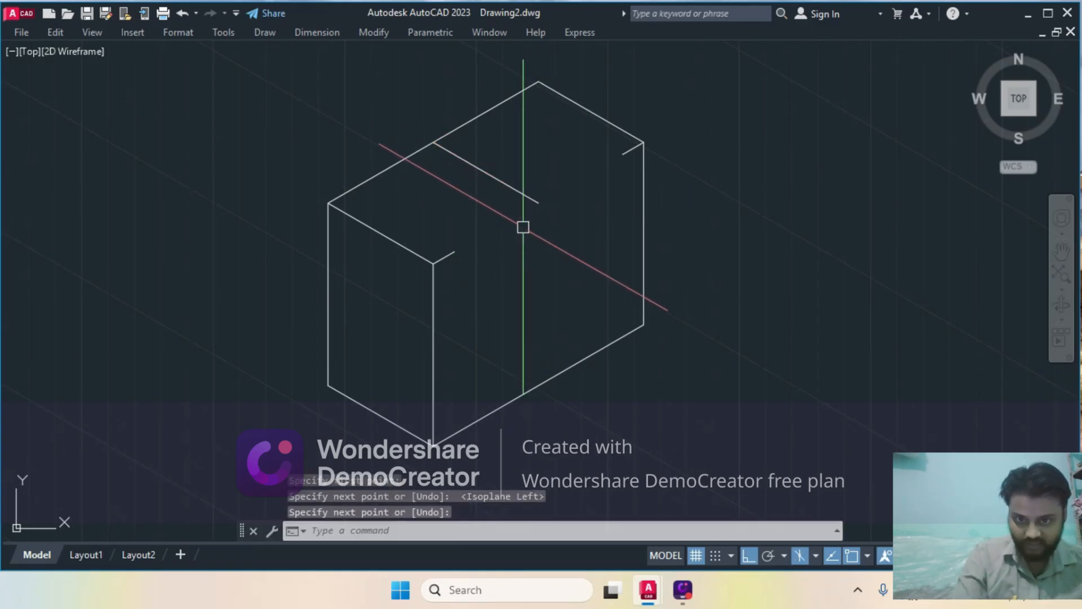
Draw an 8-unit line straight down from the front end of the construction line crossing the top face
key(Return)
click(538, 203)
text(8)
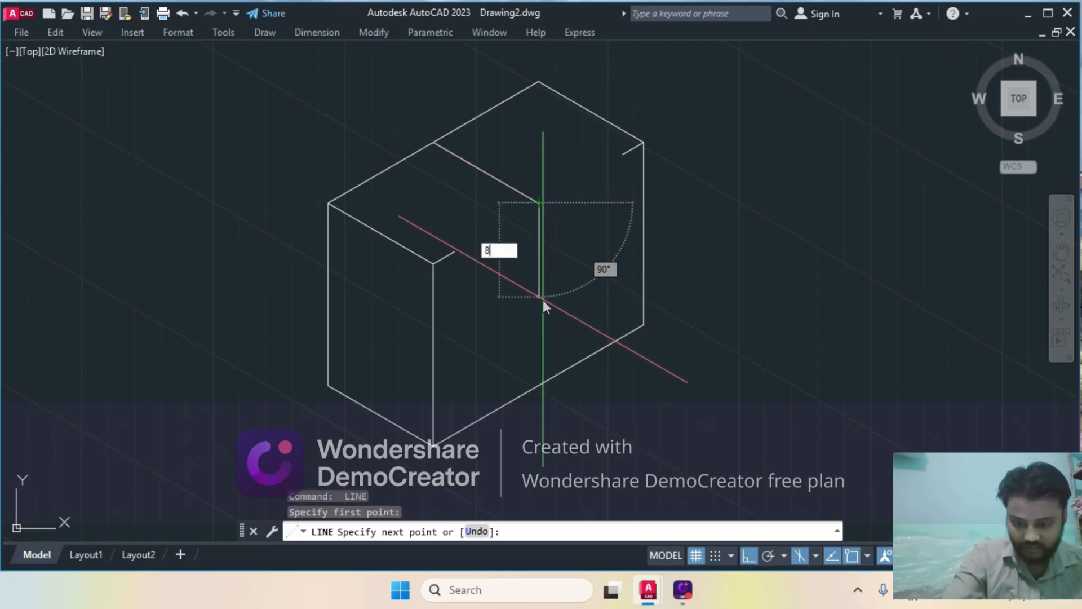
key(Return)
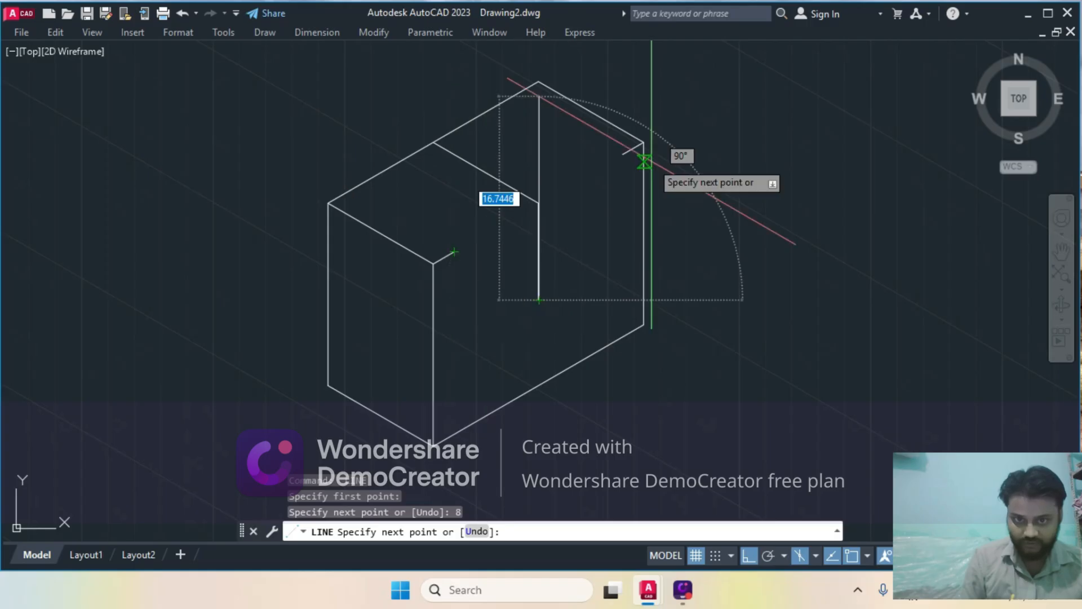
key(Return)
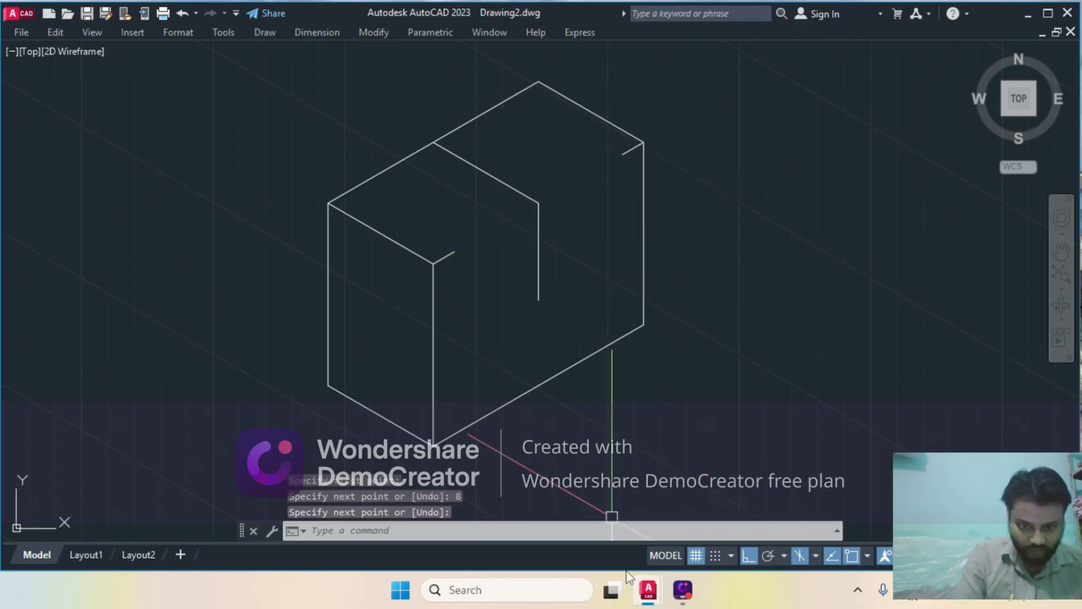
Compare with the reference and join the lower end of the 8-unit line to the end of the short segment at the front vertical edge
mouse_move(647, 599)
click(568, 511)
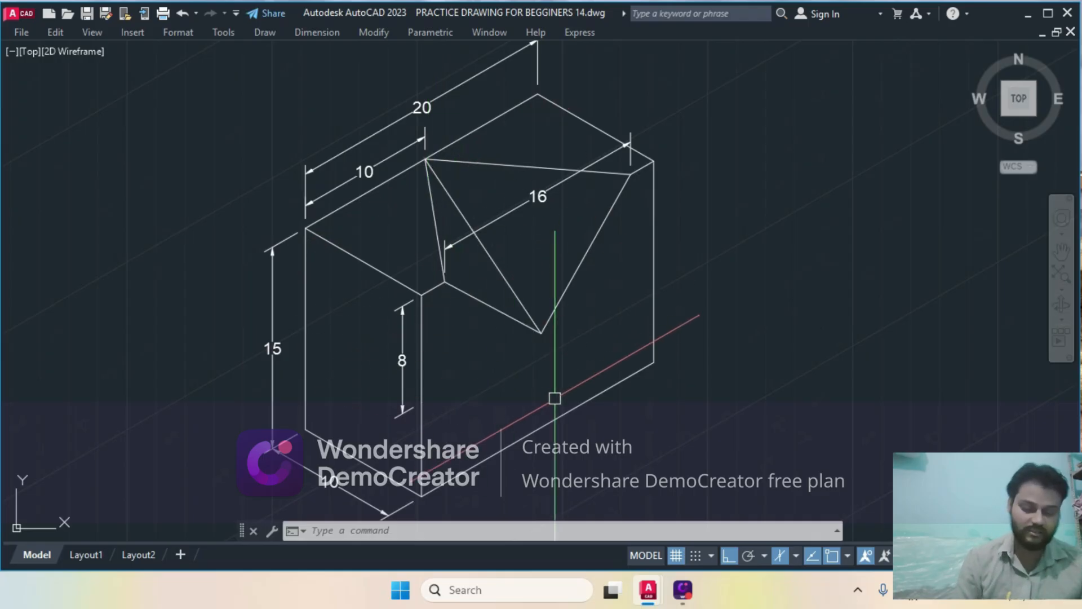
mouse_move(647, 589)
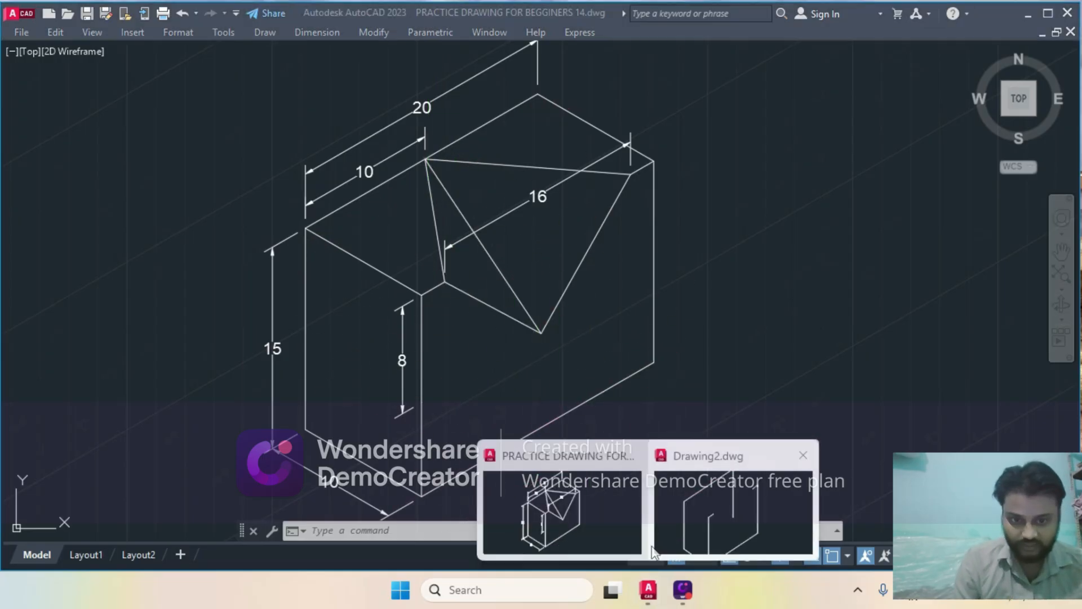
click(744, 513)
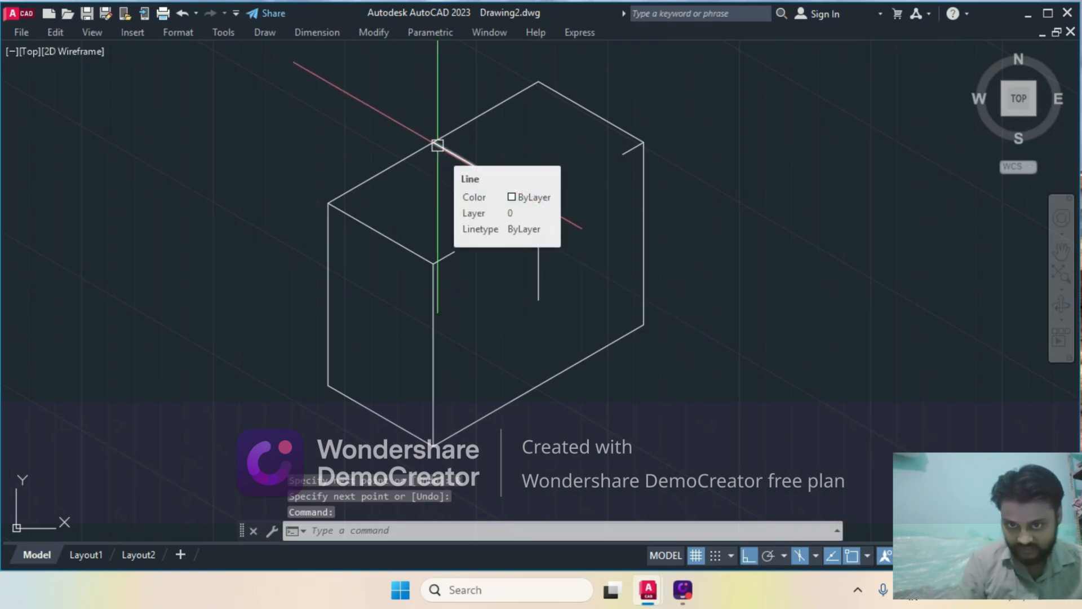
text(l)
key(Return)
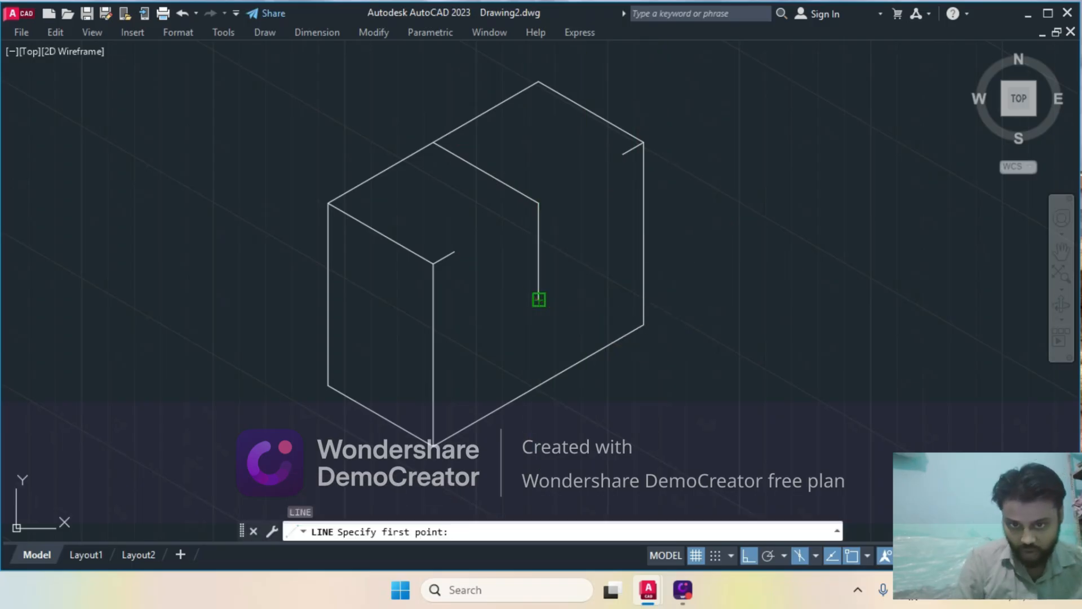
click(538, 300)
click(454, 252)
key(Return)
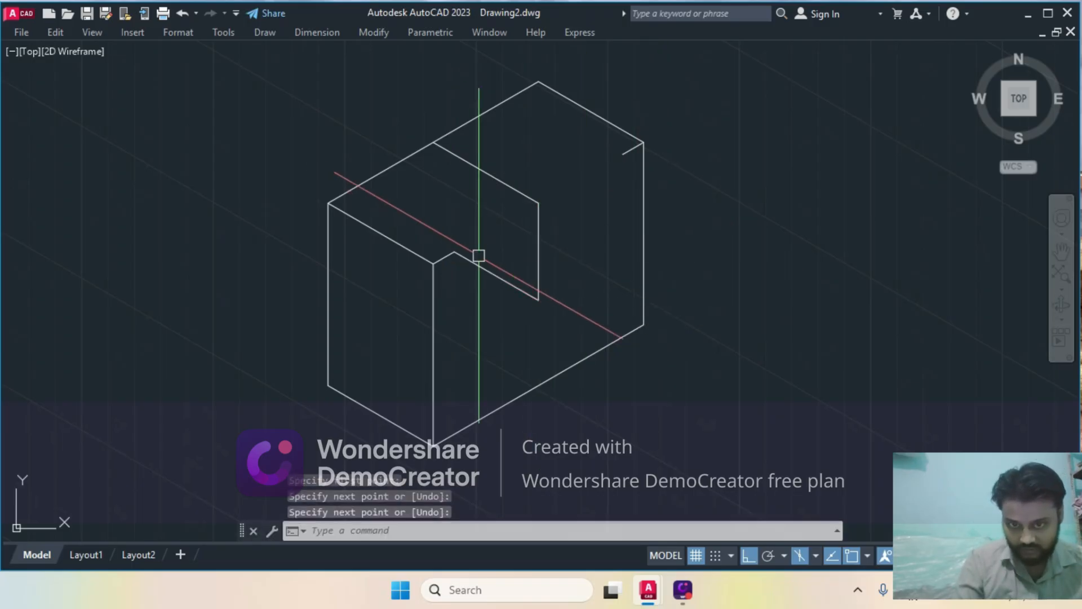
Draw a line from the lowest point of the V-cut to the end of the short segment at the far right edge
key(Return)
click(539, 300)
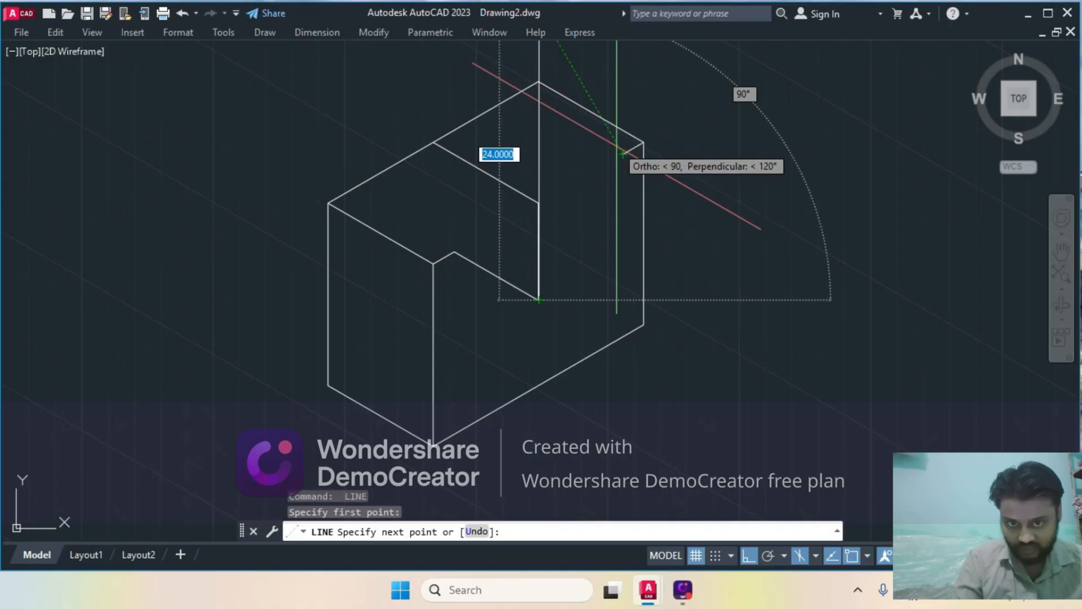
click(622, 152)
key(Return)
Erase the two construction lines: the one crossing the top face and the vertical one down to the V-cut's lowest point
click(539, 198)
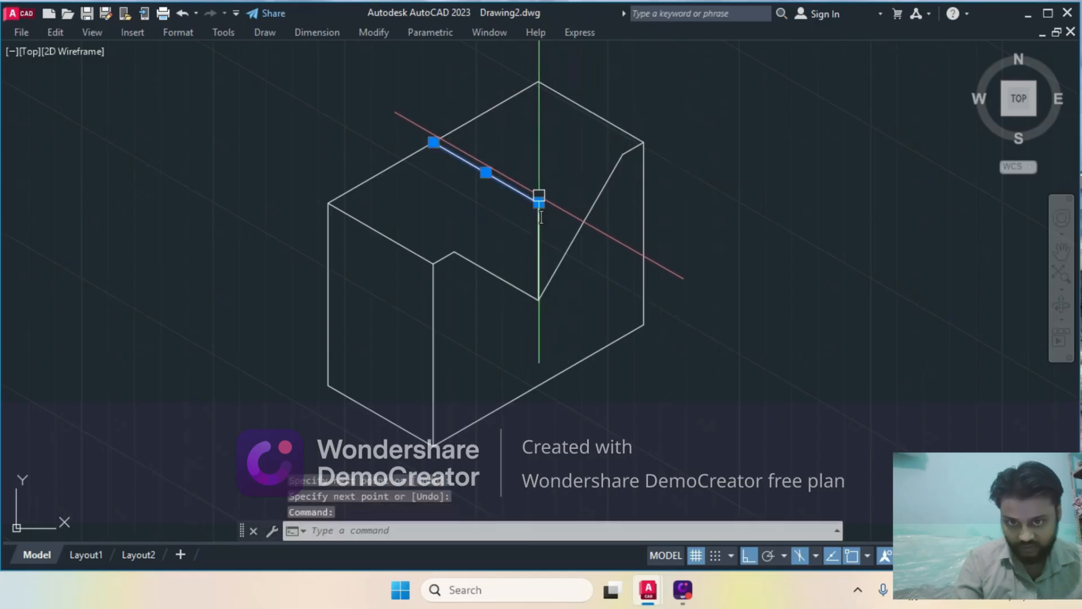
click(540, 210)
text(E)
key(Return)
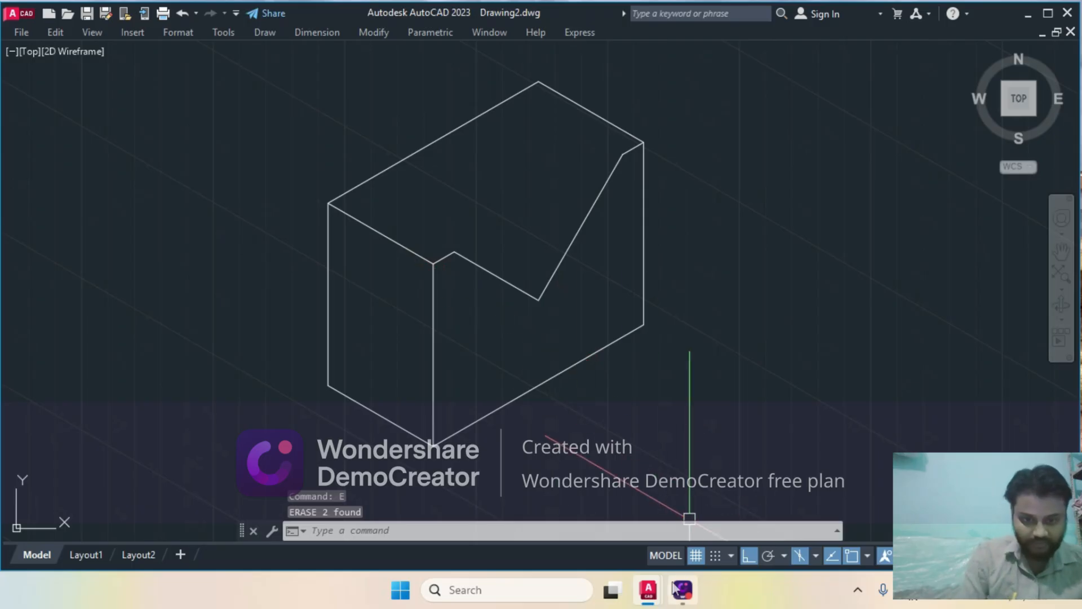
Compare with the reference and draw connected lines from the V-cut's left upper corner to the back top edge's midpoint and on to its right upper corner
mouse_move(654, 599)
click(549, 513)
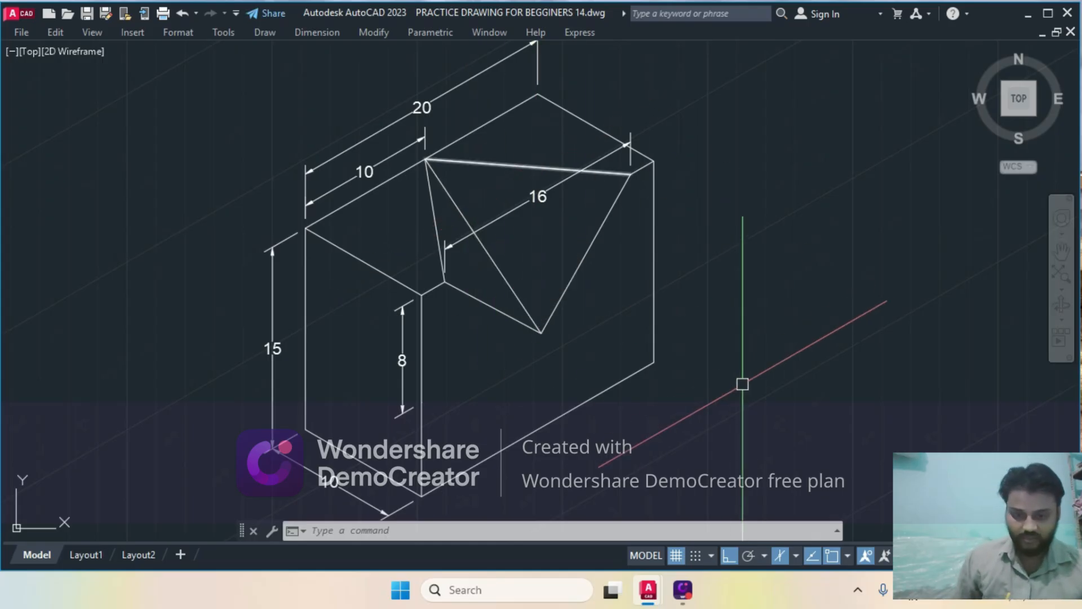
mouse_move(648, 589)
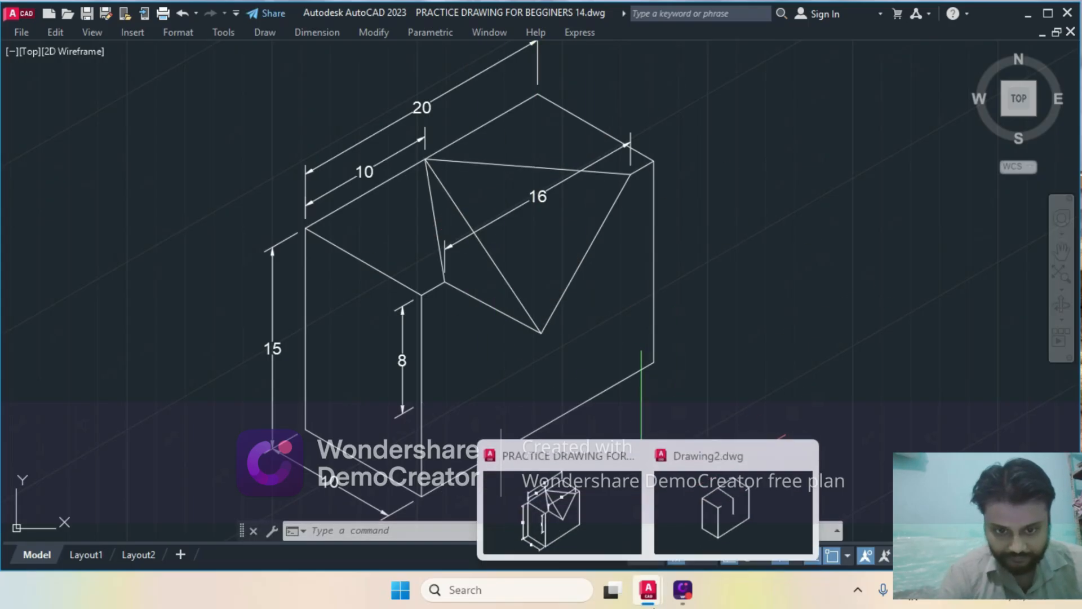
click(724, 549)
text(l)
key(Return)
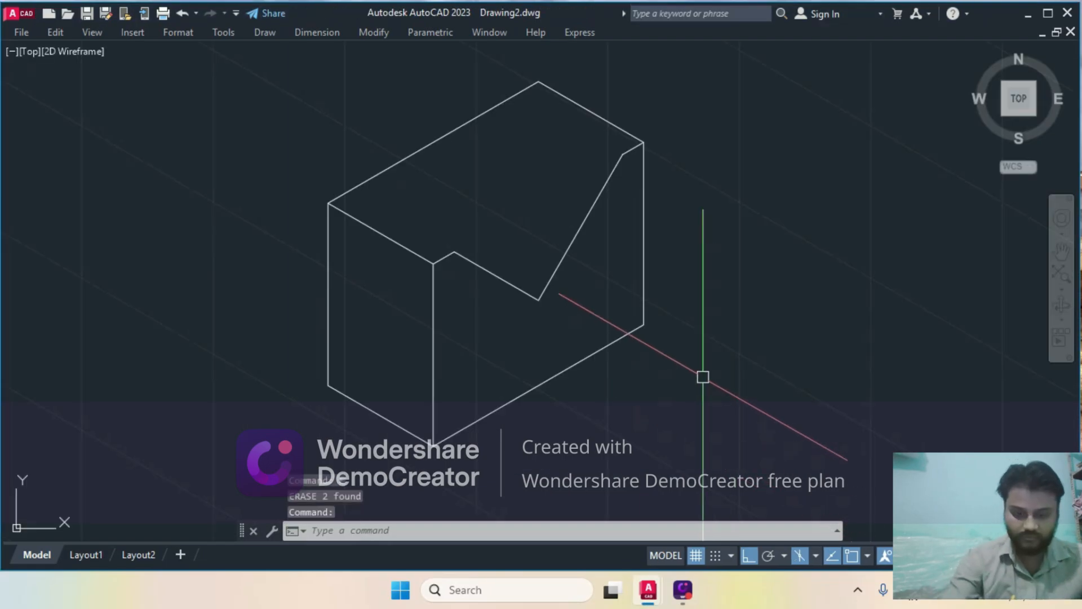
click(454, 252)
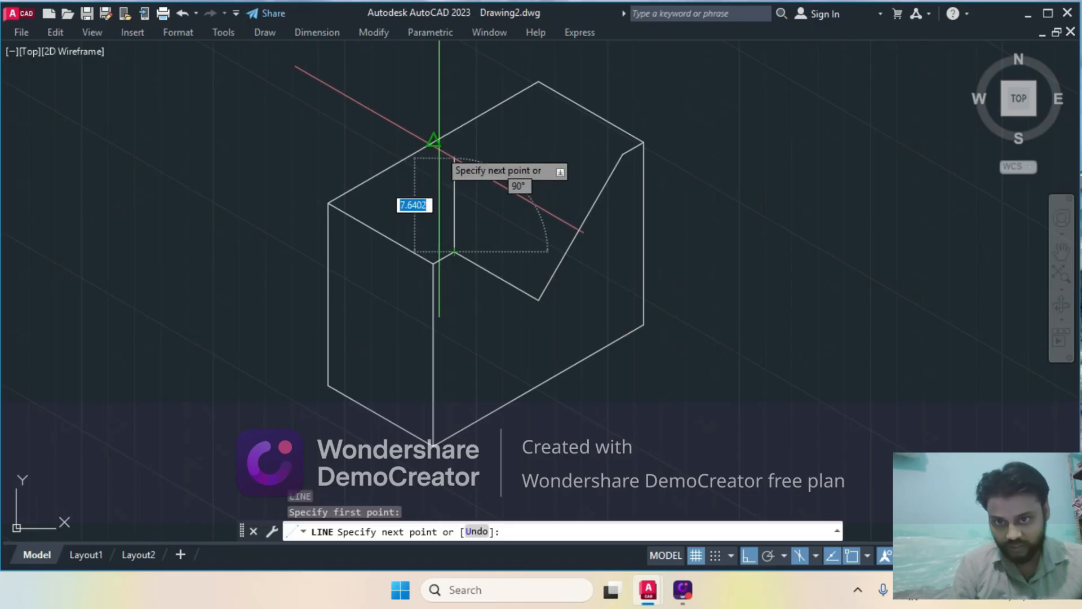
click(435, 140)
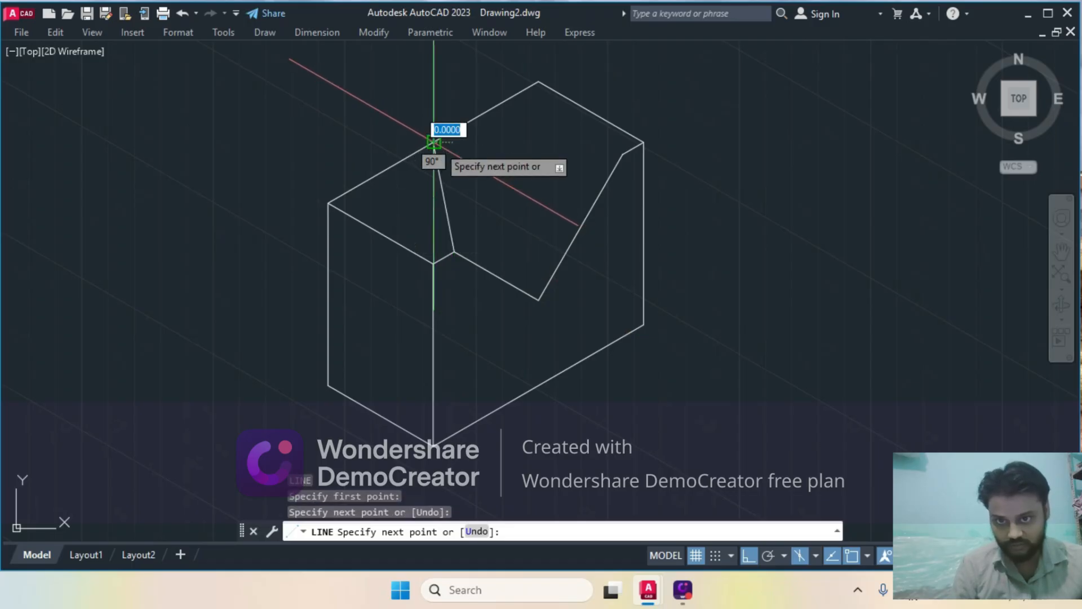
click(623, 154)
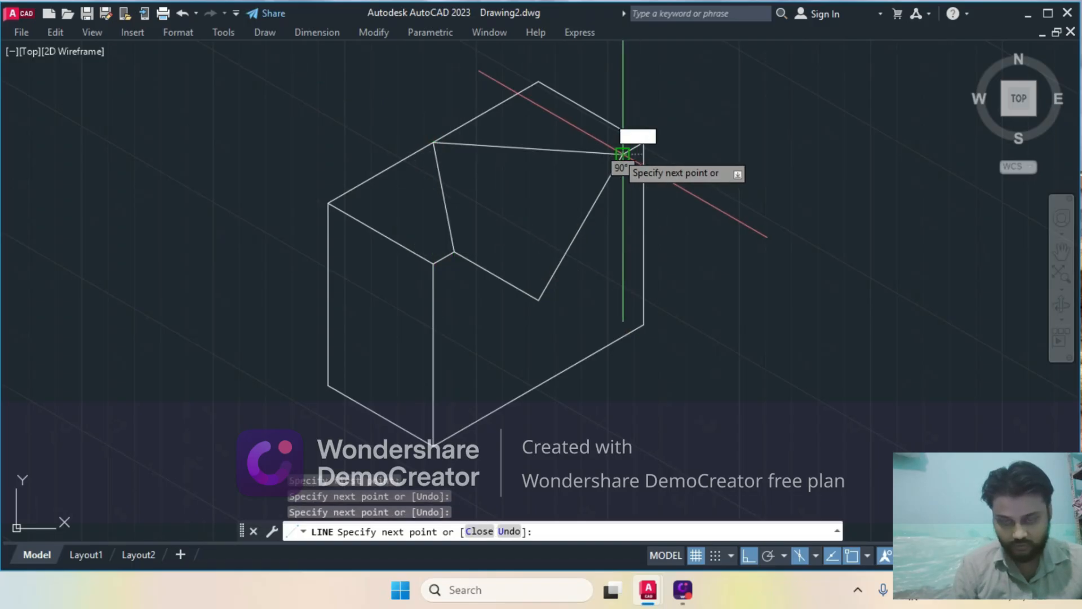
click(542, 292)
key(Return)
Draw a line from the V-cut's lowest point to the midpoint of the back top edge
key(Return)
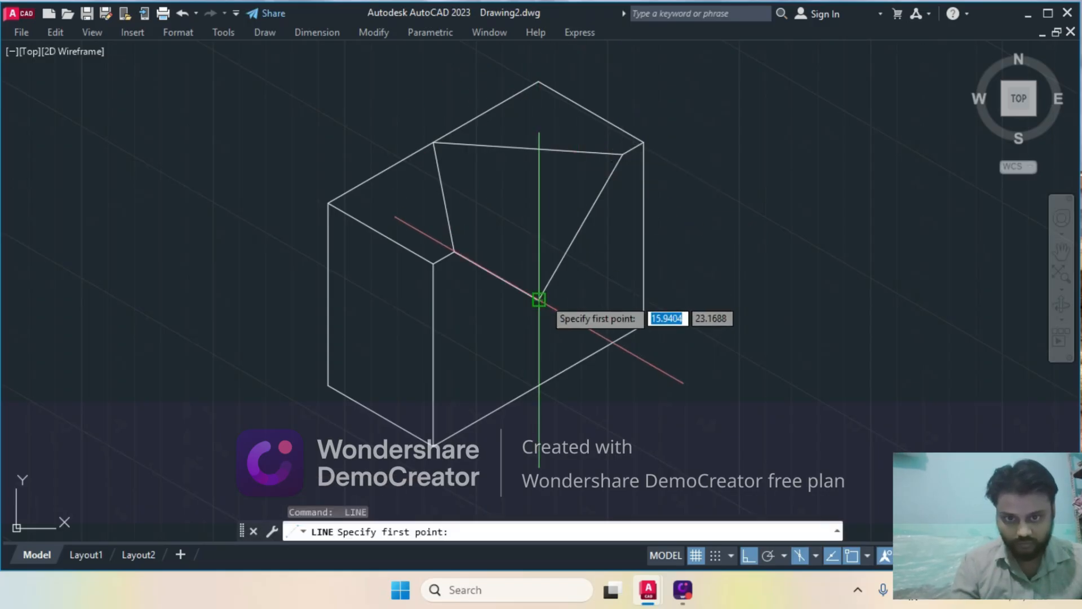
click(539, 299)
click(434, 141)
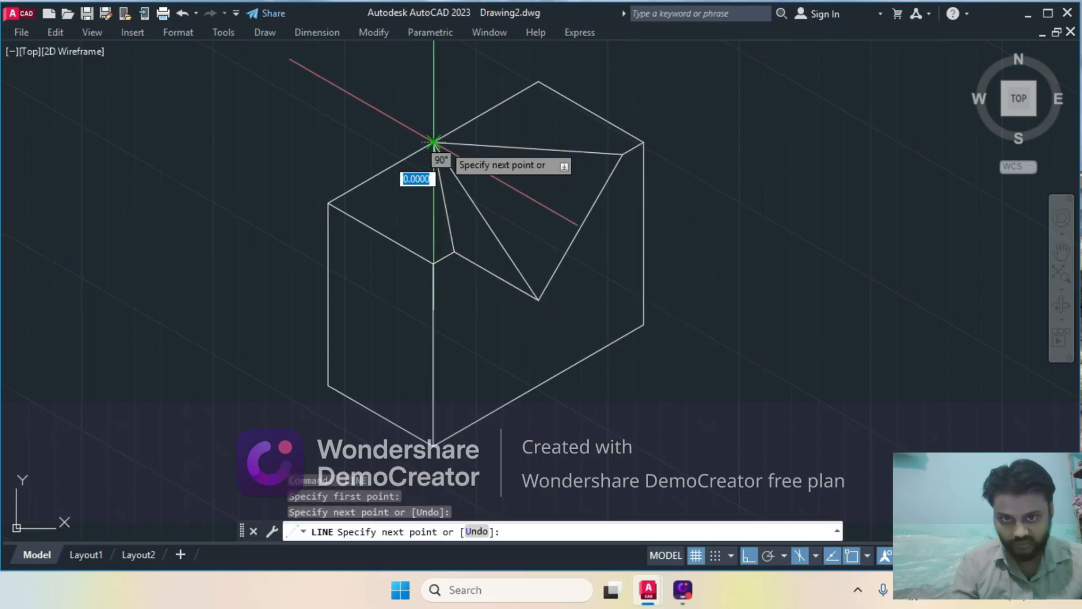
key(Return)
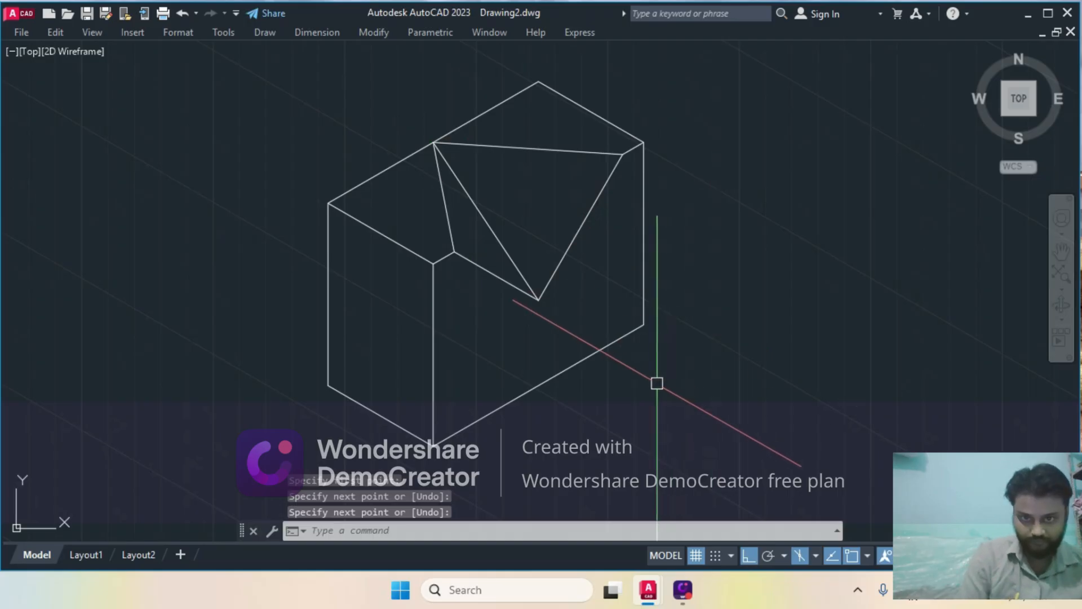
Compare the redrawn block with the reference practice drawing, examining its cut edges and which dimensions it carries
click(646, 600)
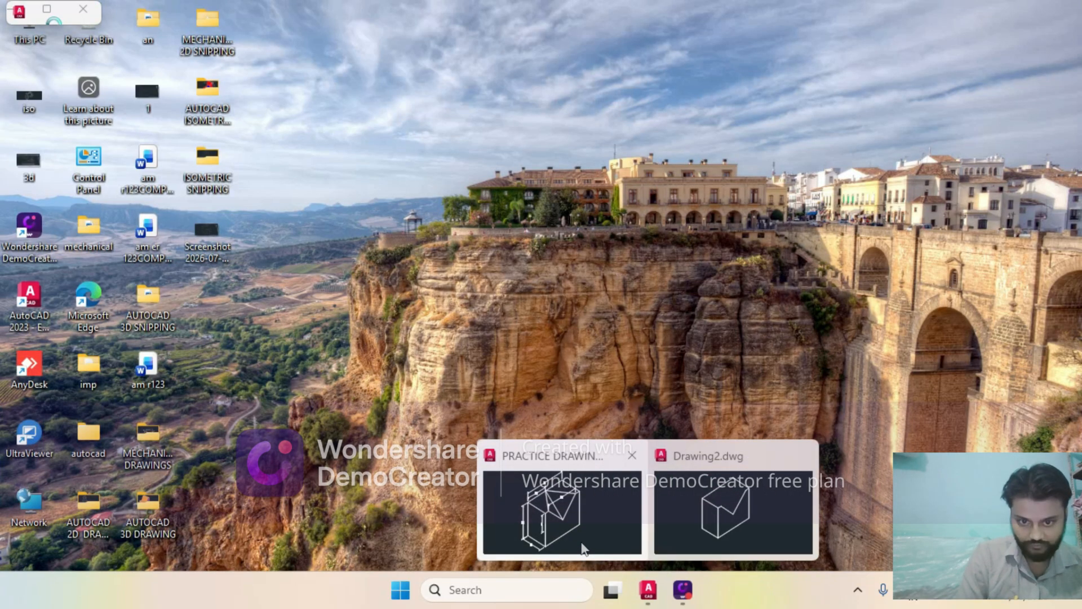
click(581, 543)
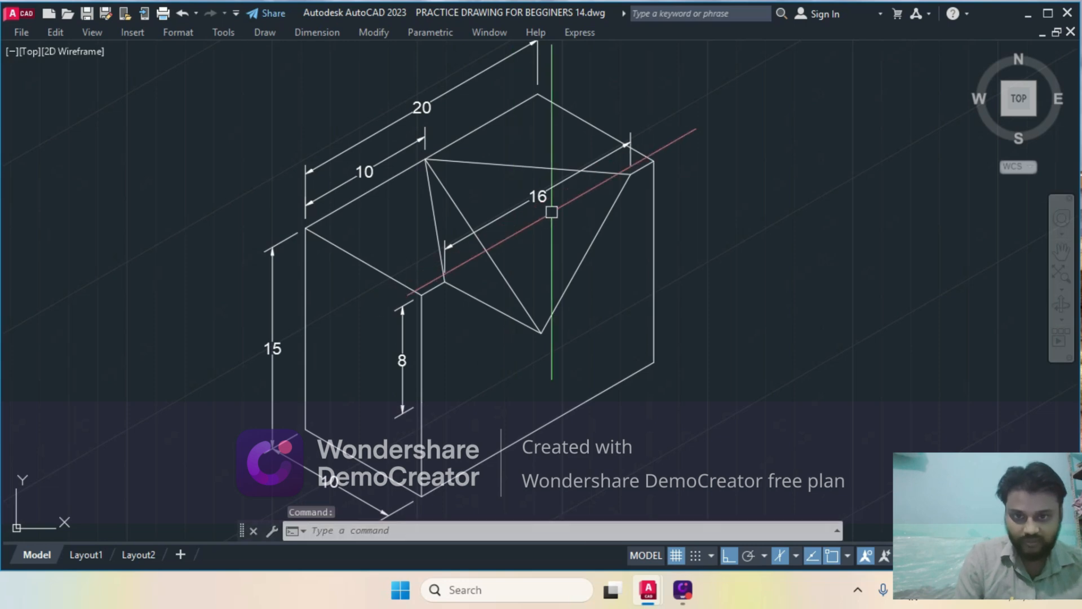
mouse_move(648, 598)
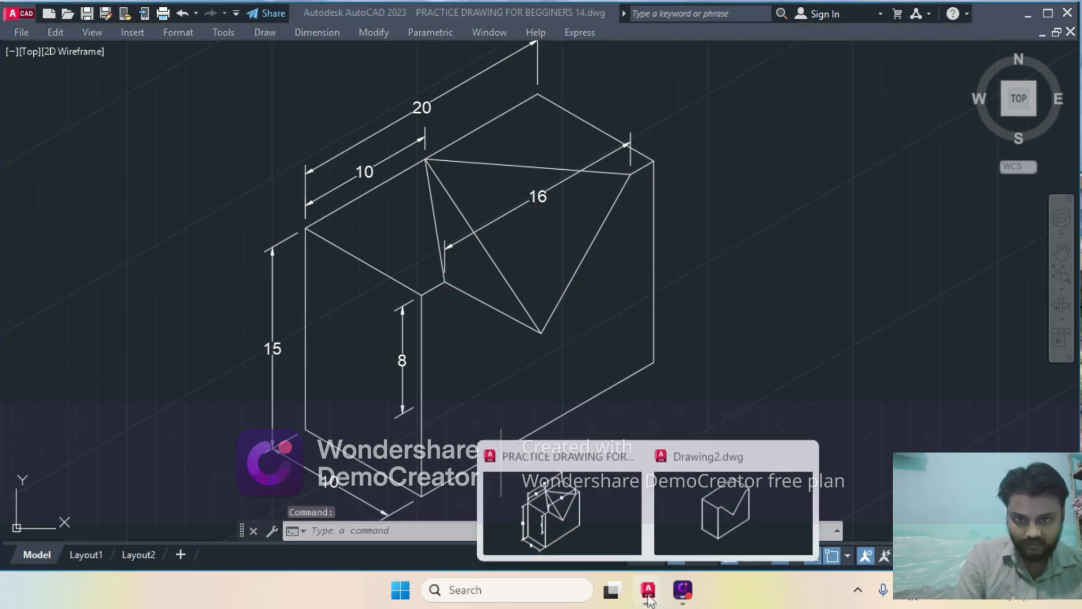
click(730, 510)
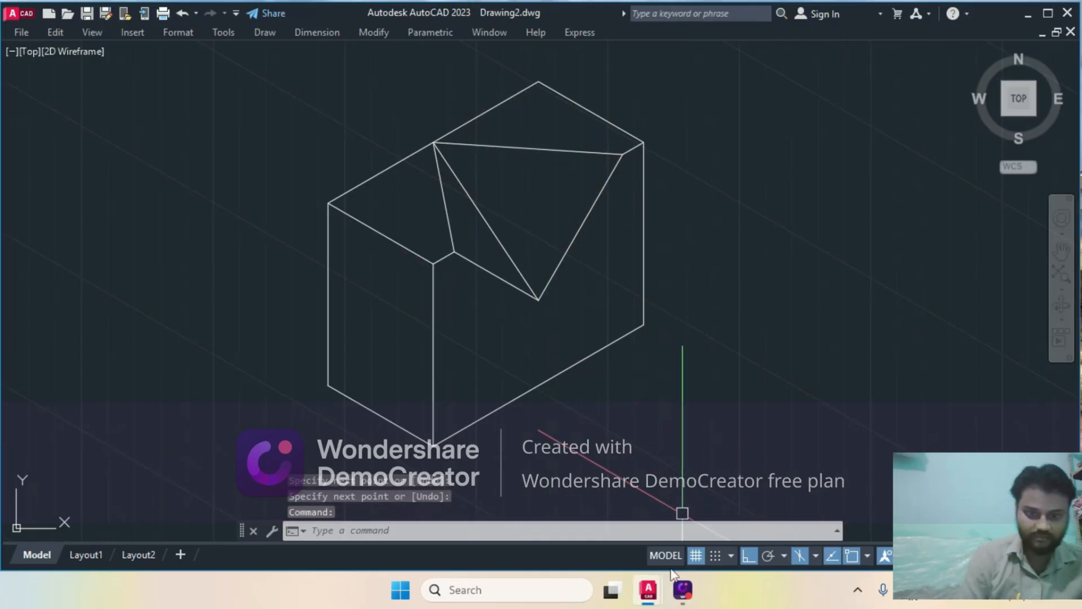
mouse_move(649, 592)
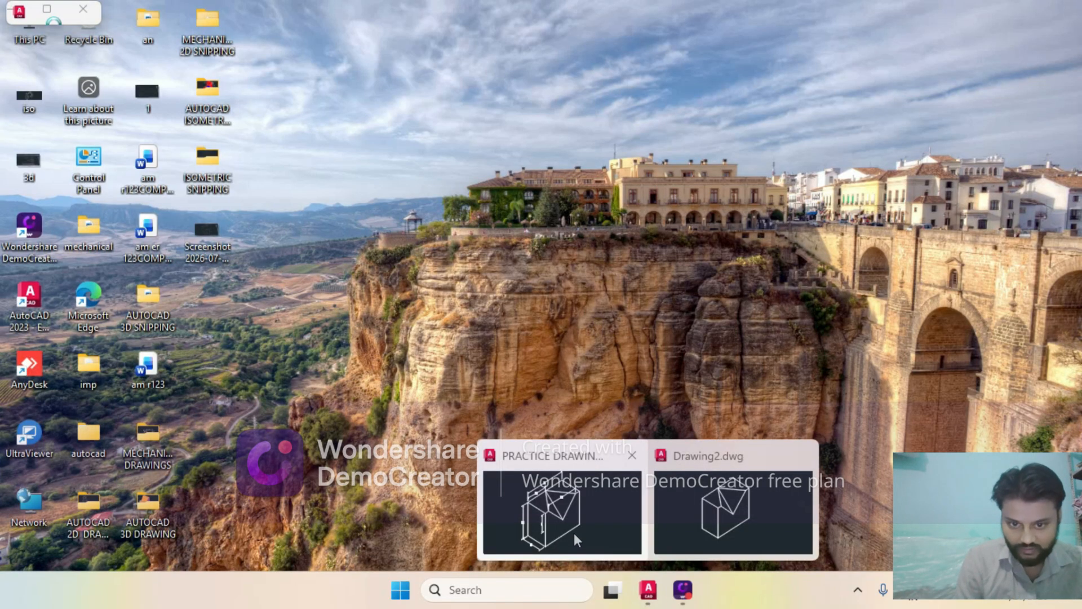
click(576, 535)
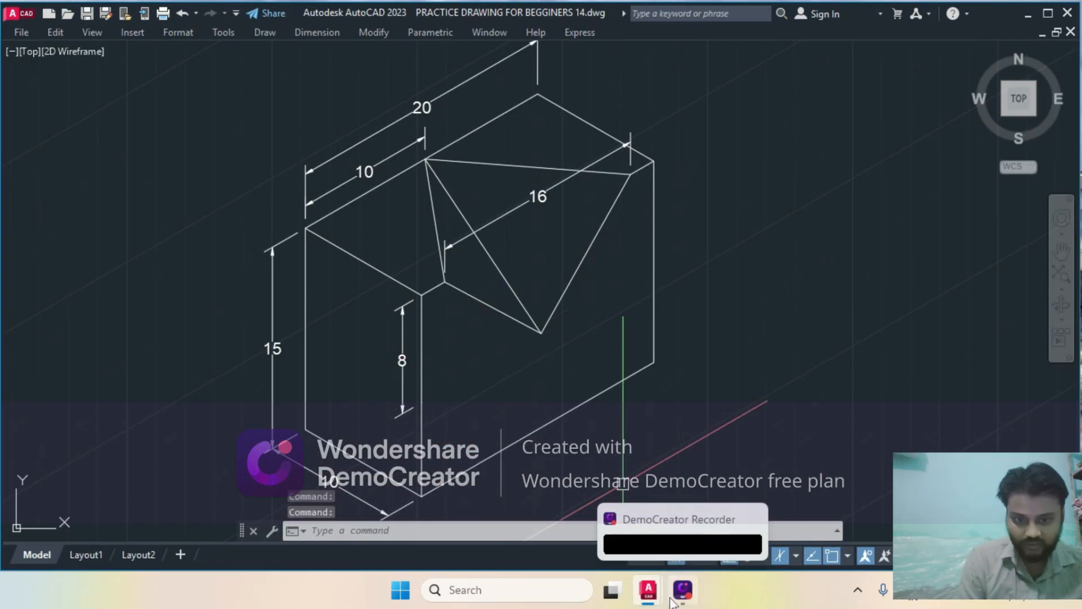
mouse_move(648, 589)
click(679, 527)
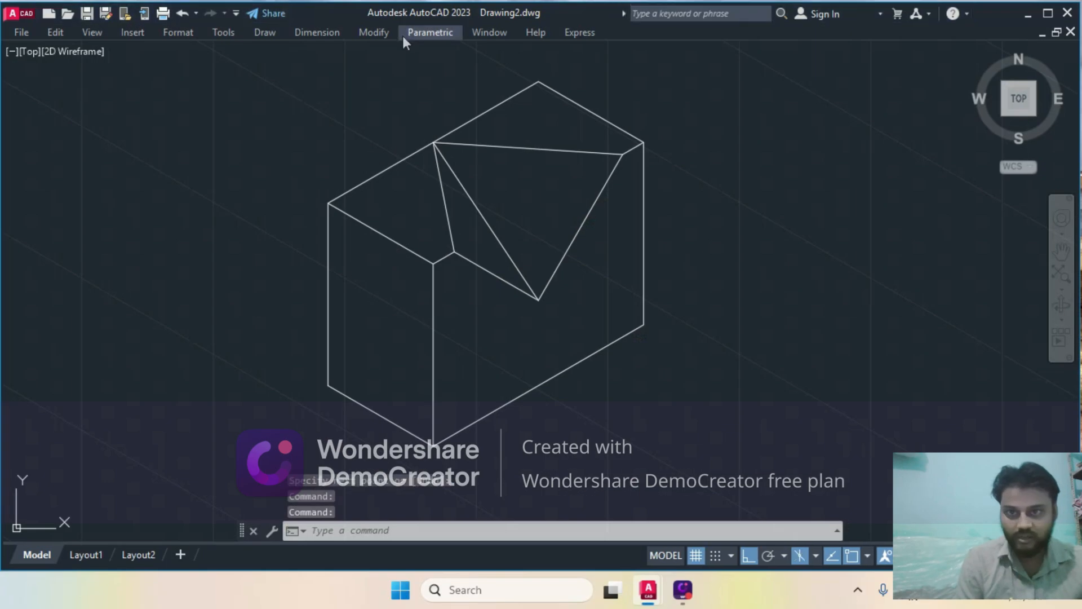
Add an aligned dimension to the block's short bottom edge at the left end, placing it below the edge
click(344, 33)
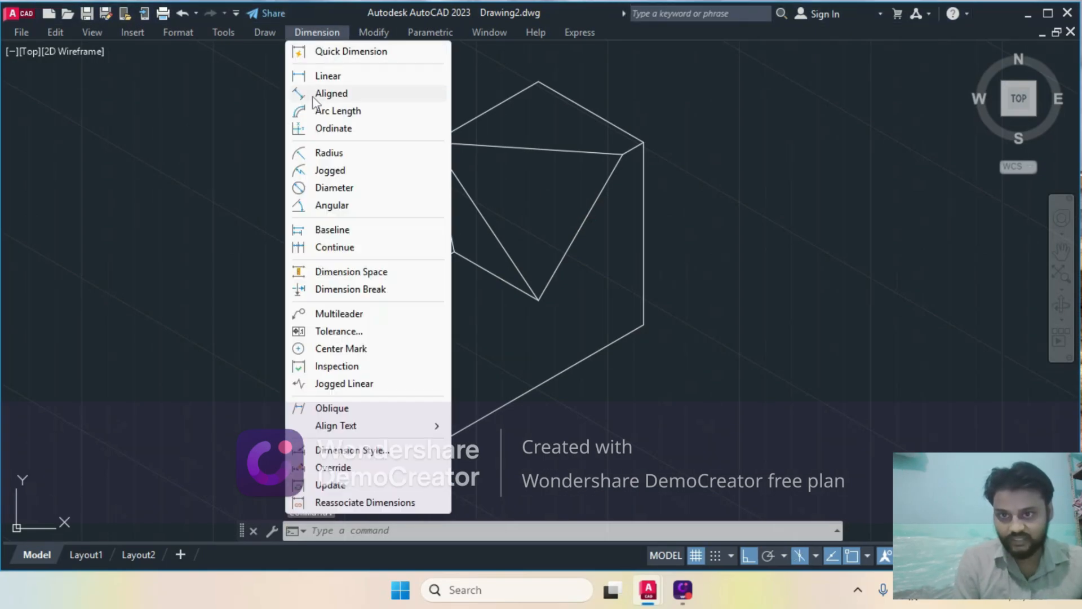
click(331, 94)
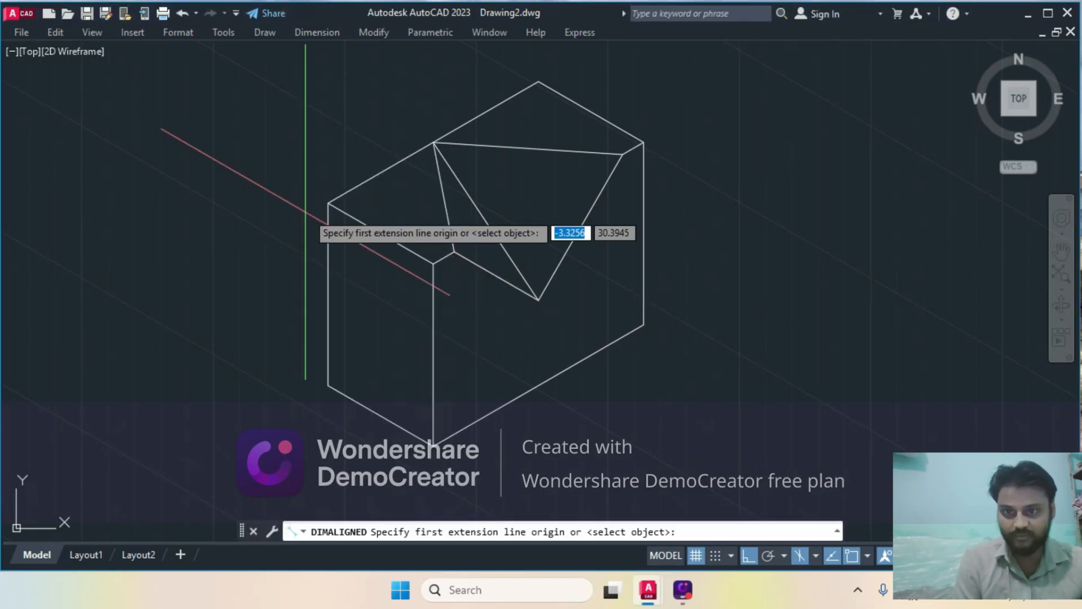
click(328, 386)
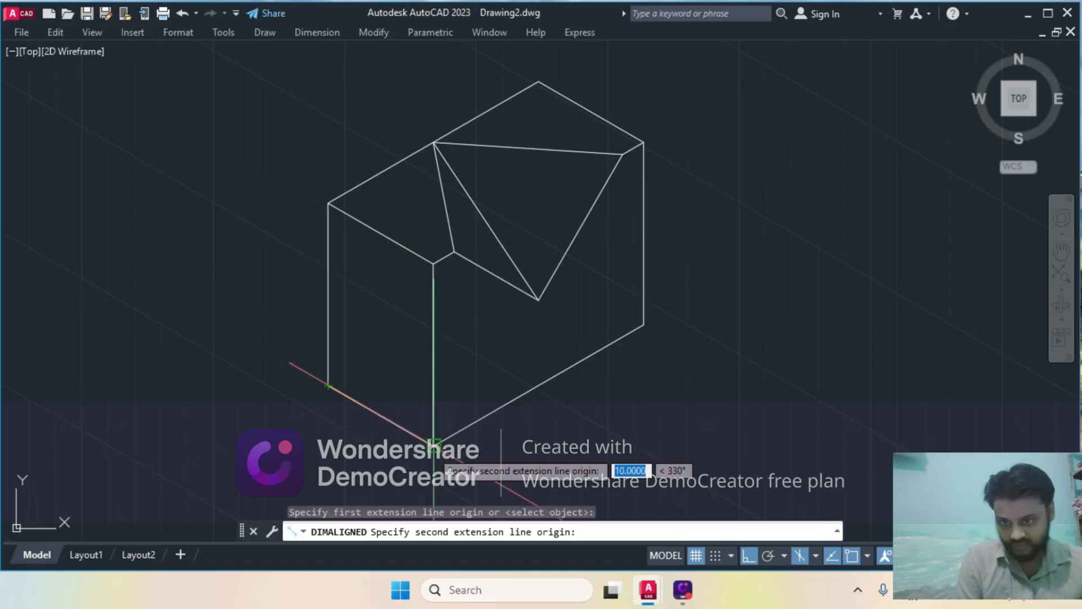
click(434, 445)
click(314, 418)
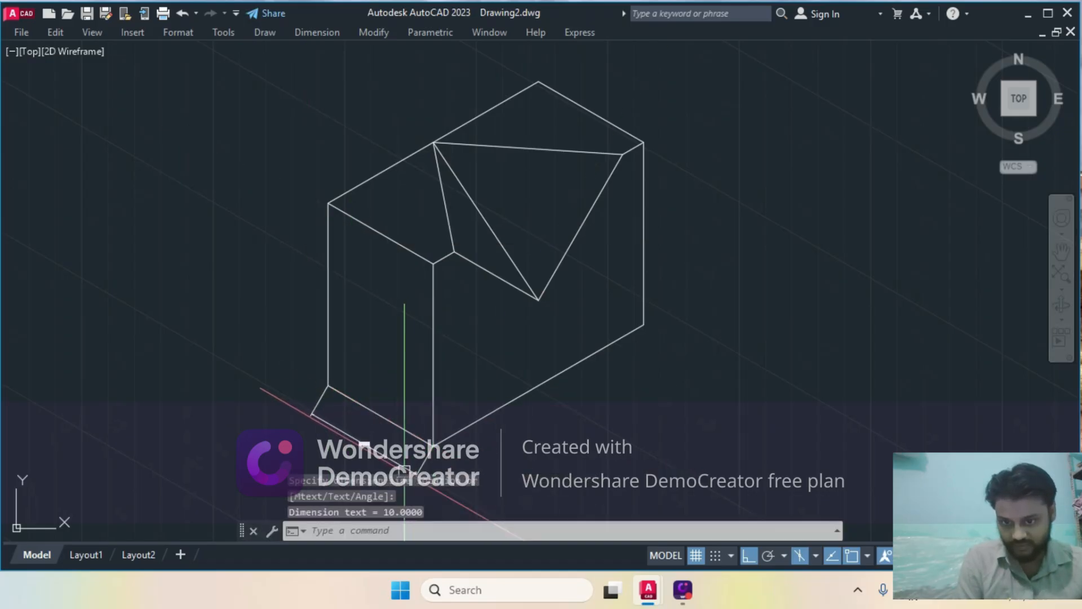
Add an aligned dimension for the height of the block's left vertical edge, placing it outside the block
key(Return)
click(328, 386)
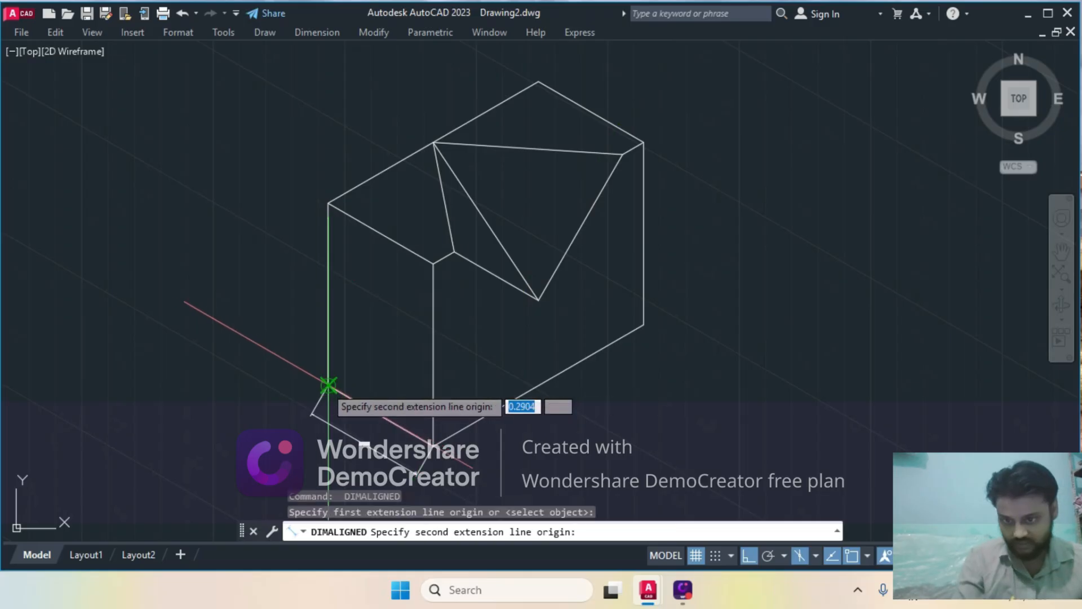
click(329, 203)
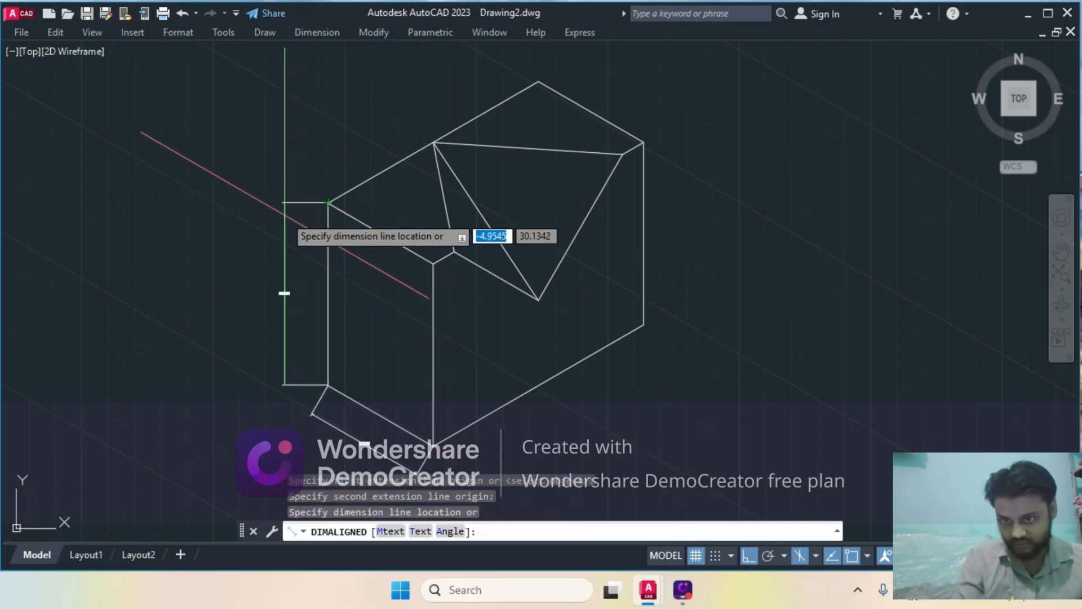
click(284, 293)
Add an aligned dimension along the full back top edge and move its dimension line farther away from the block
key(Return)
click(329, 203)
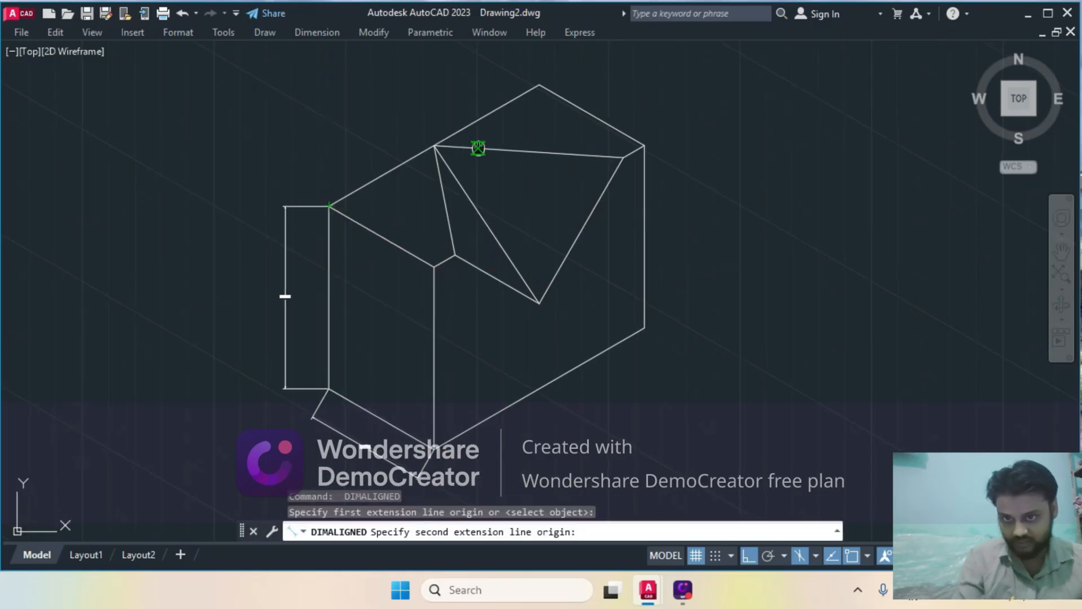
middle_drag(506, 100, 488, 156)
click(521, 138)
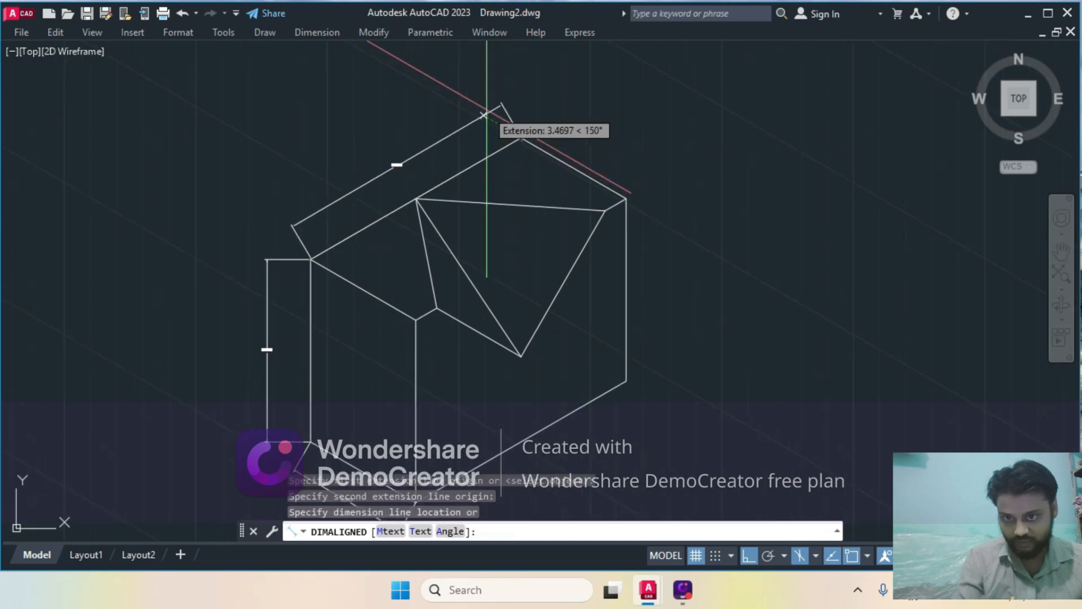
click(486, 108)
click(441, 137)
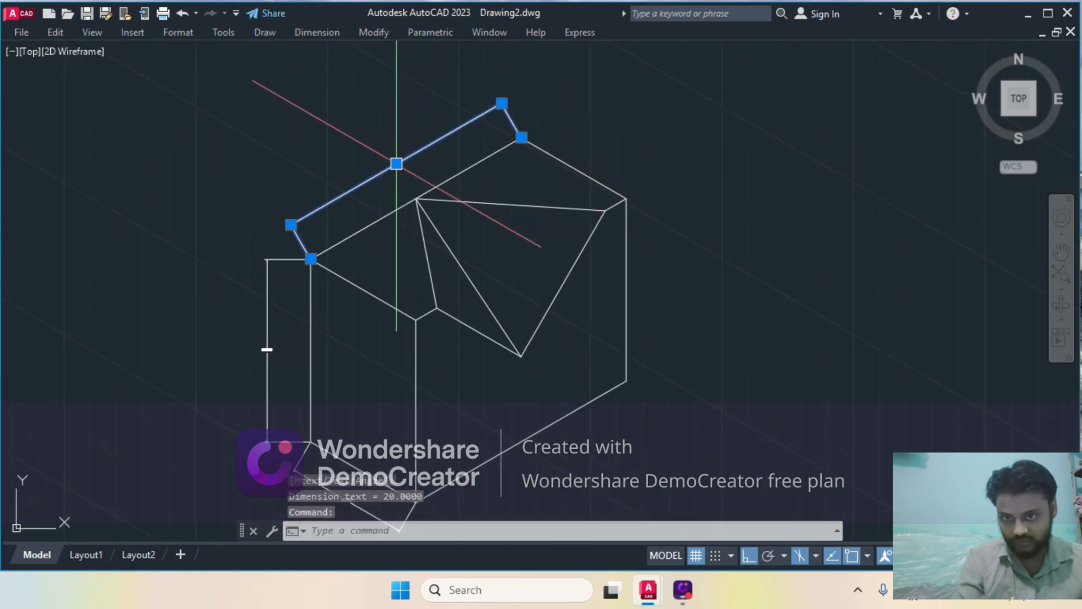
click(396, 162)
key(Escape)
key(Escape)
Add an aligned dimension from the back top edge's left end to its midpoint, between the edge and the full-length dimension
key(Return)
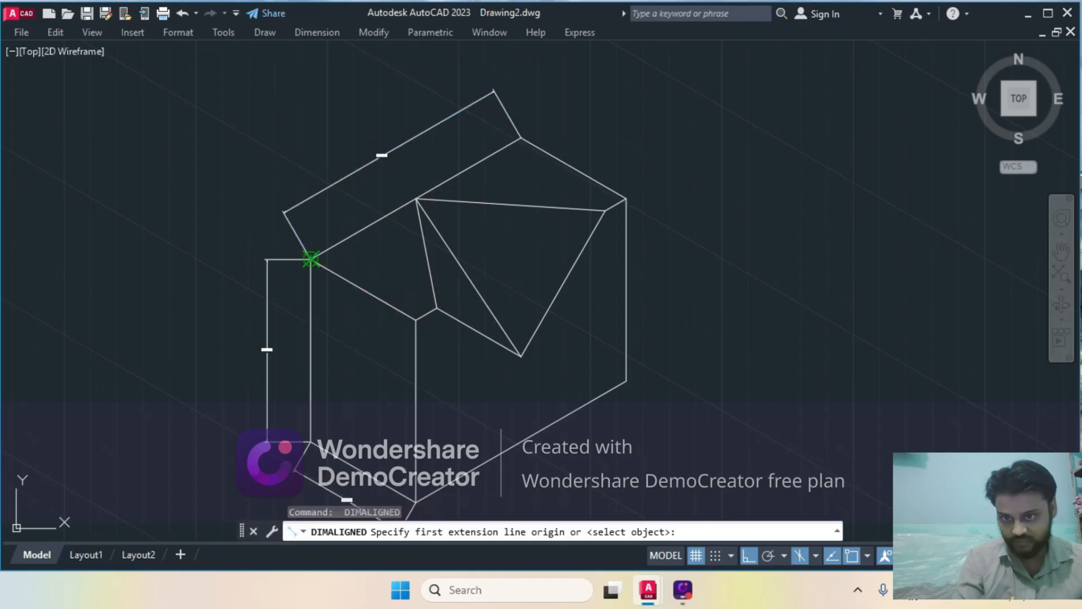
click(311, 259)
click(416, 198)
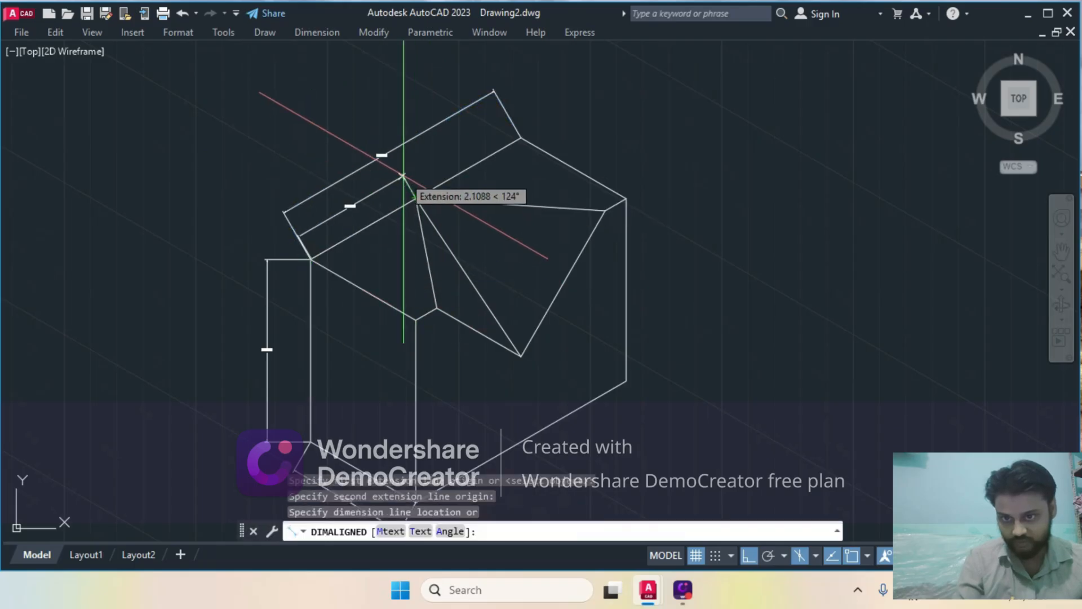
click(351, 205)
Add an aligned dimension for the V-cut's opening between its left and right upper corners, placed above the cut
key(Return)
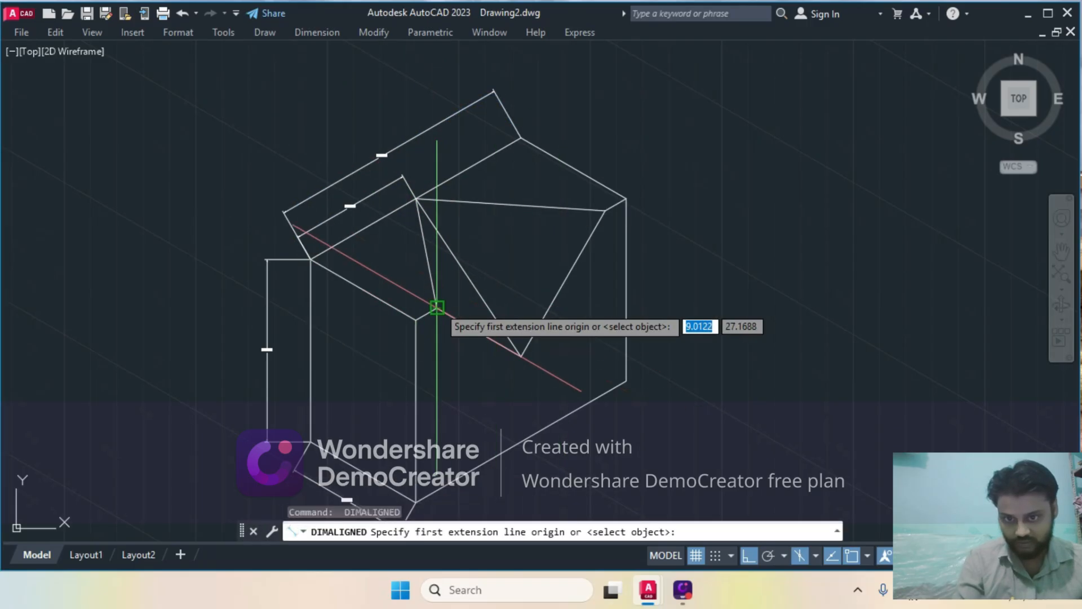
click(436, 309)
click(604, 211)
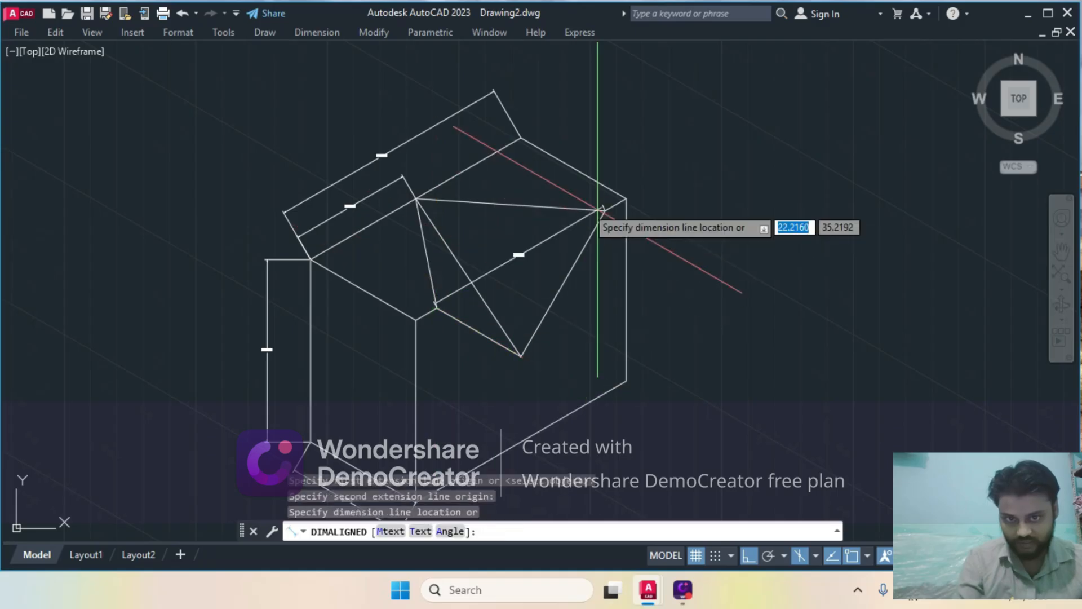
click(551, 206)
middle_drag(555, 248, 584, 118)
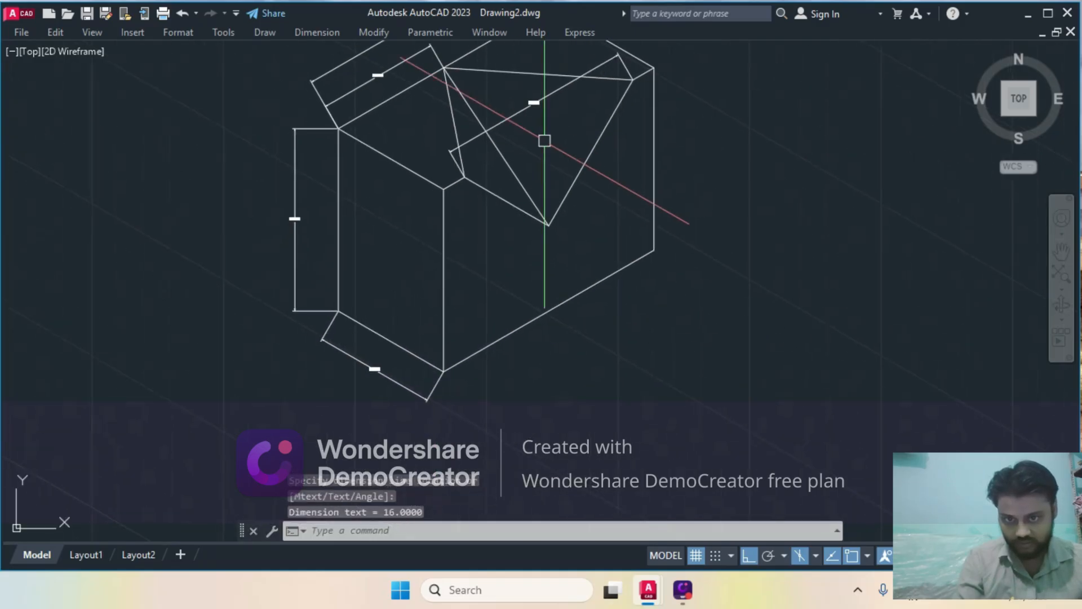
key(Escape)
key(Escape)
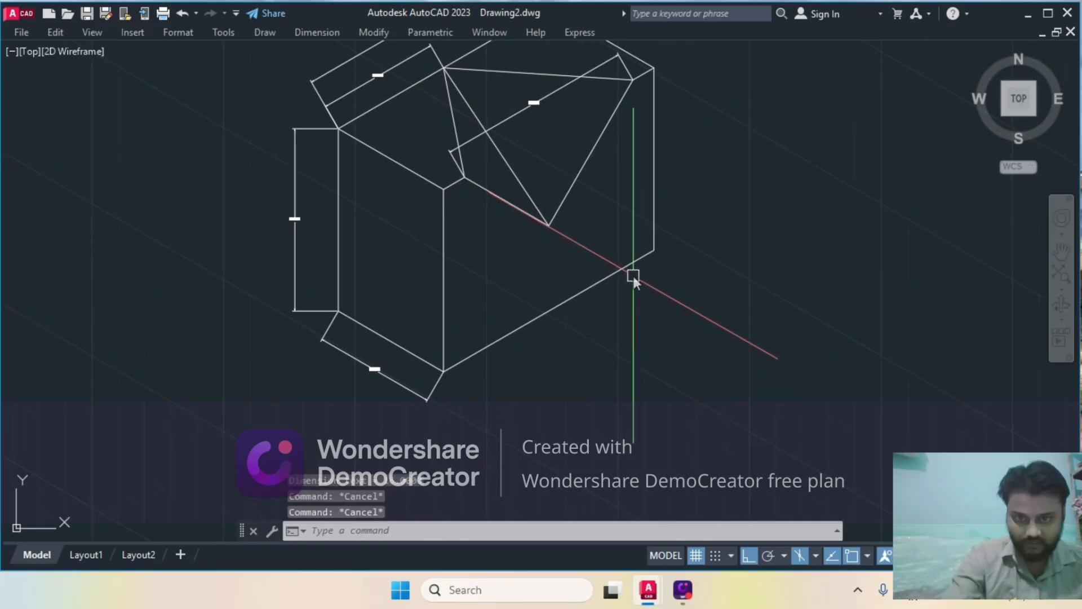
On the top isoplane, draw a helper line from the V-cut's lowest point at 210° until it crosses the front vertical edge
text(l)
key(Return)
click(549, 225)
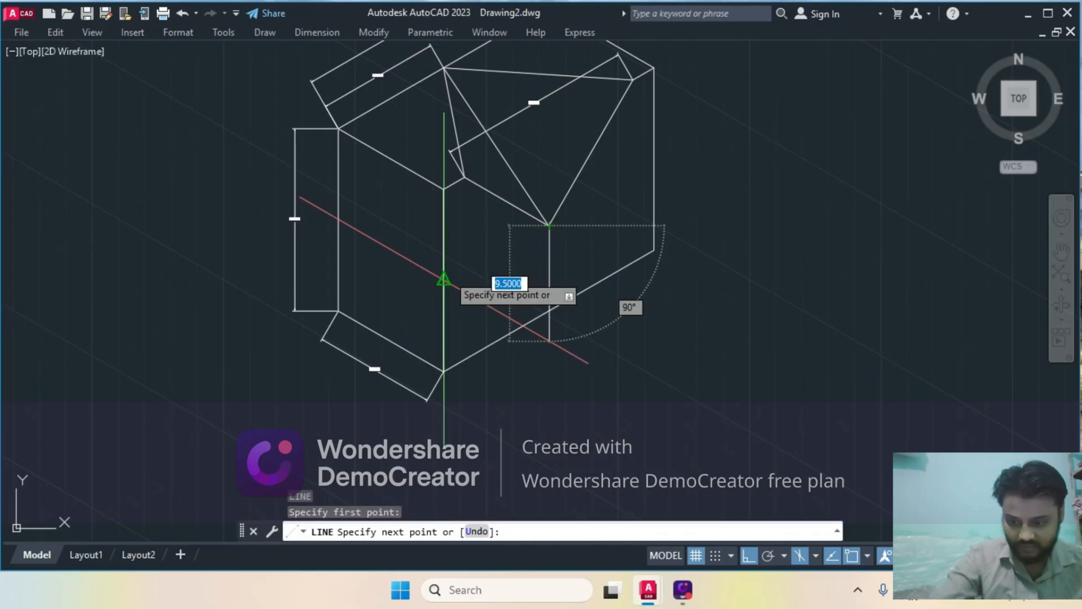
key(F5)
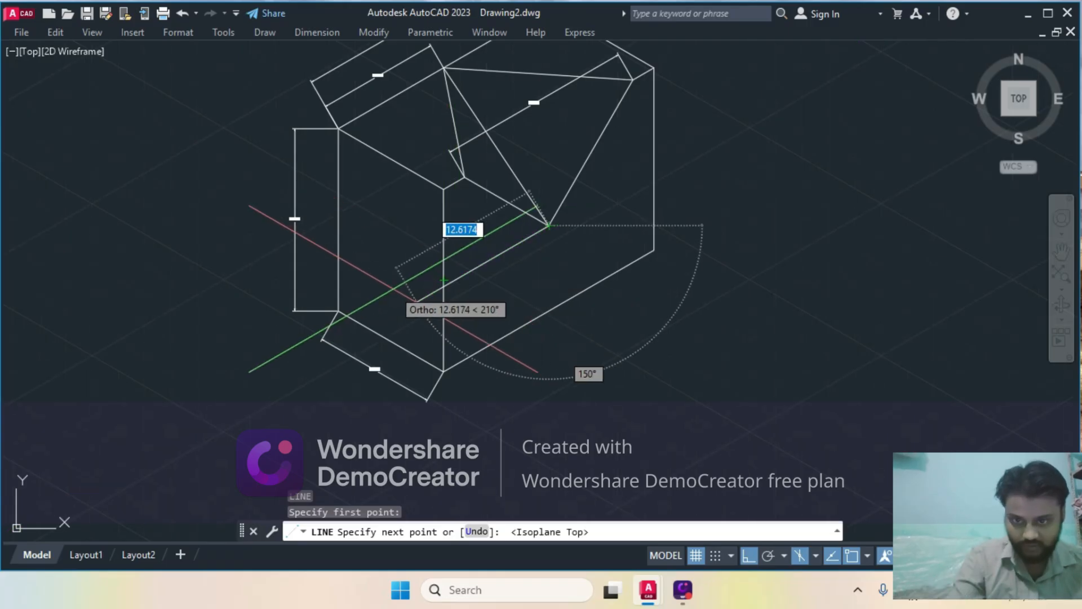
click(393, 289)
key(Return)
key(Return)
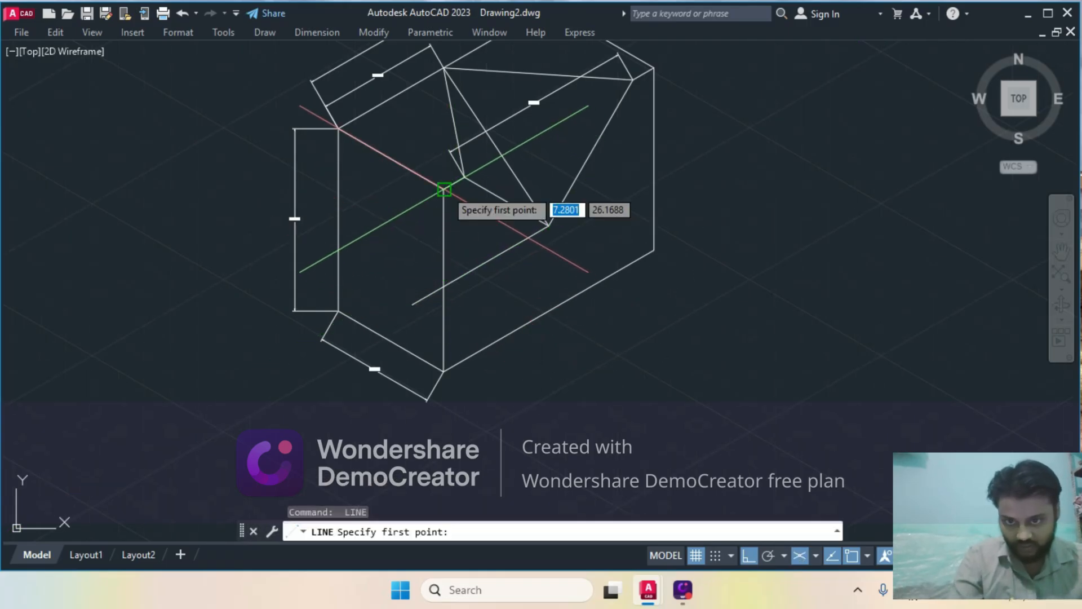
click(445, 190)
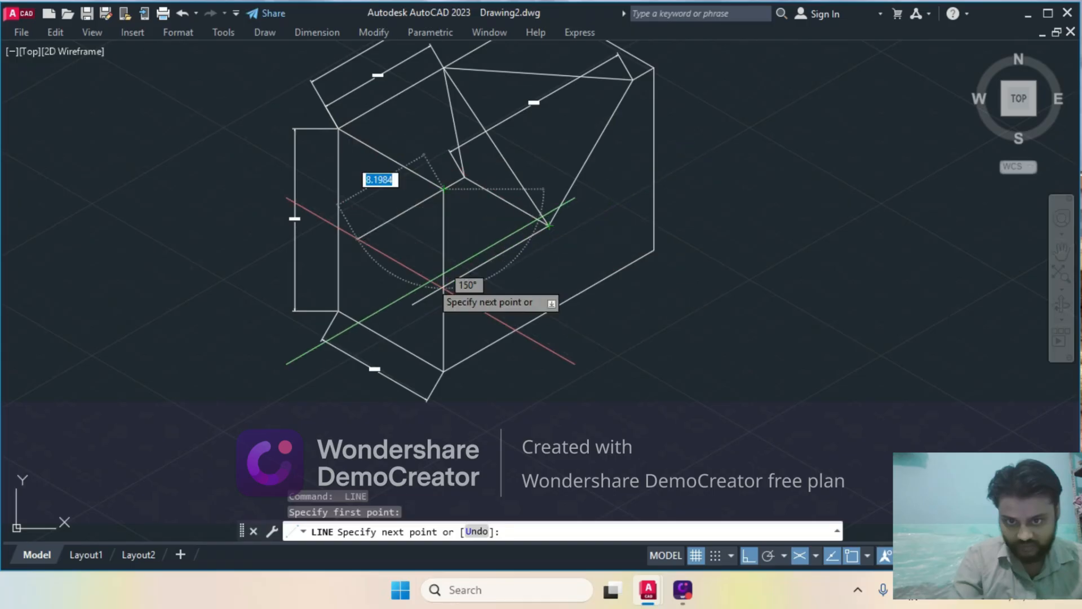
click(444, 286)
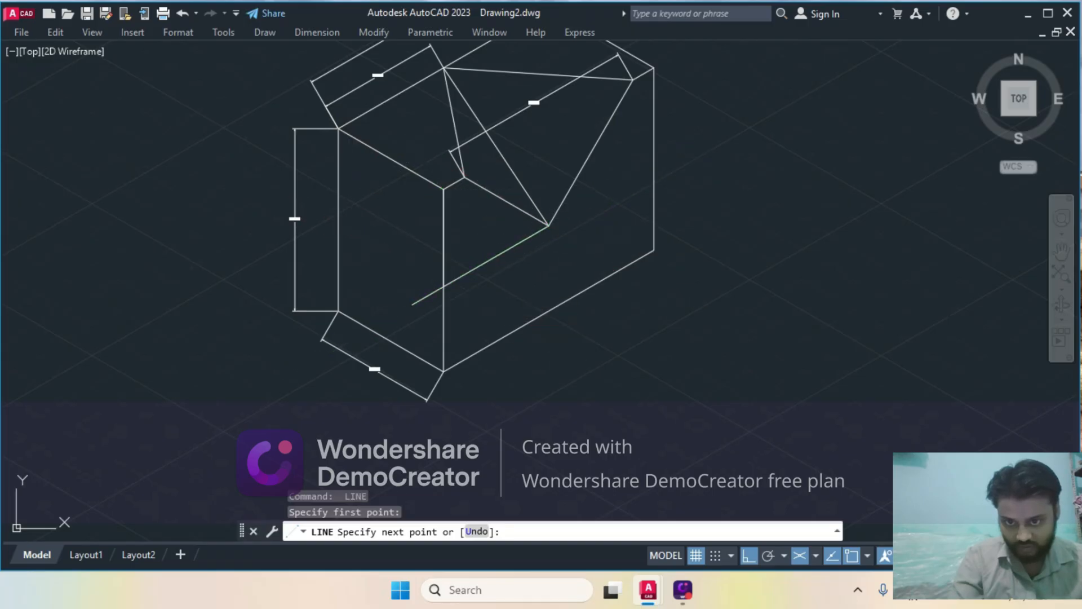
key(Escape)
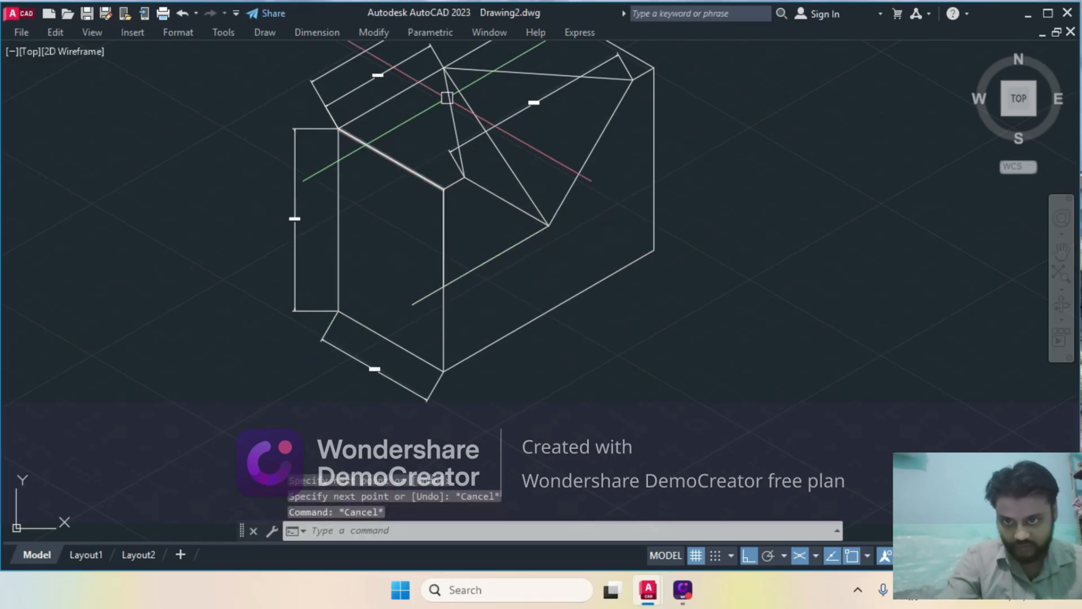
Add an aligned dimension for the V-cut's depth along the front vertical edge, from its top corner to the helper line
click(318, 32)
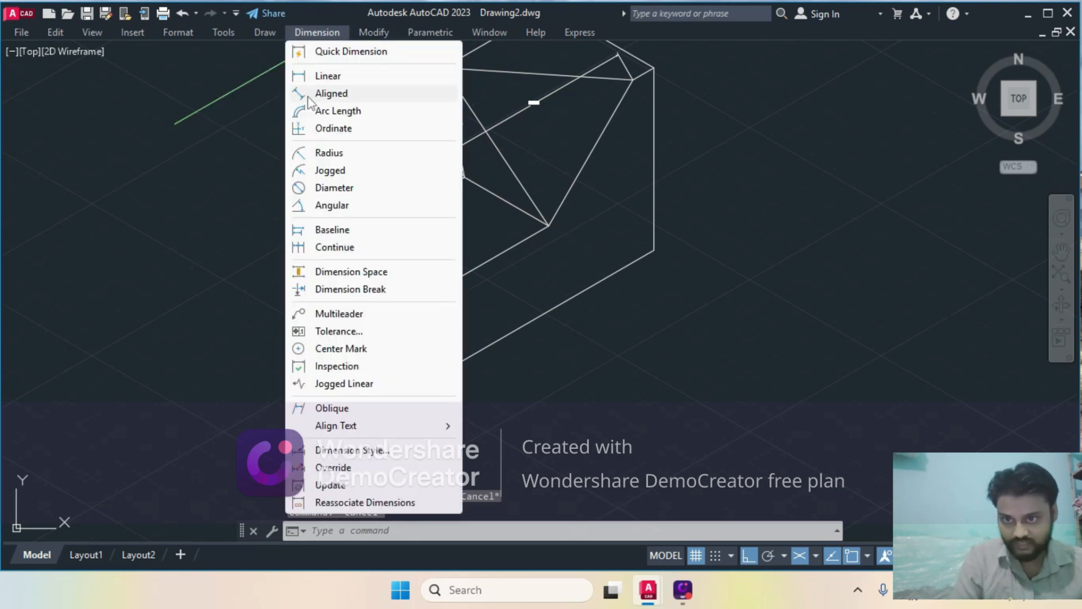
click(333, 96)
click(444, 190)
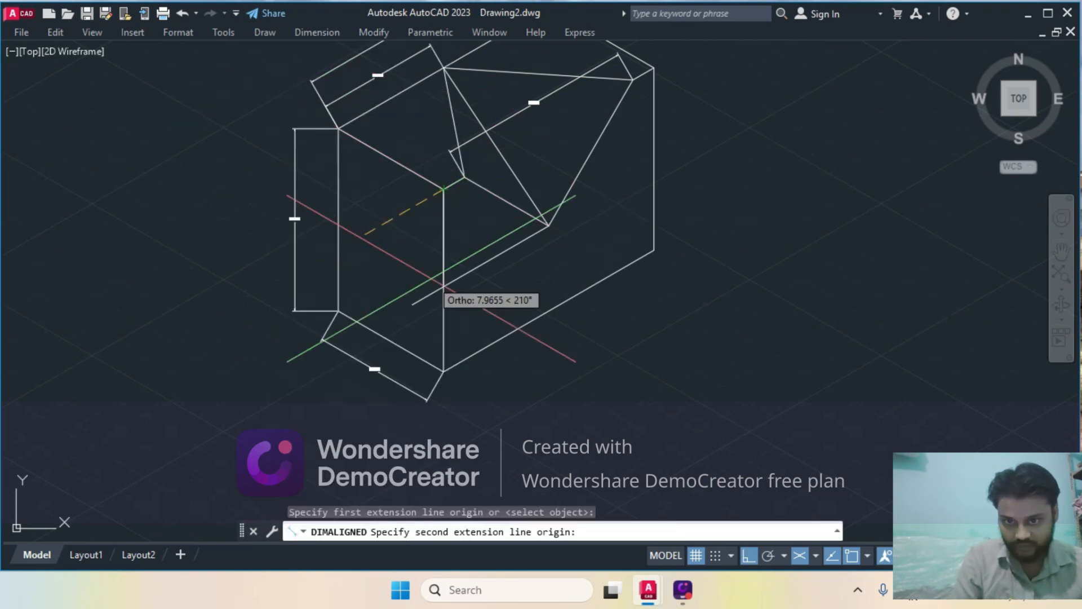
click(444, 287)
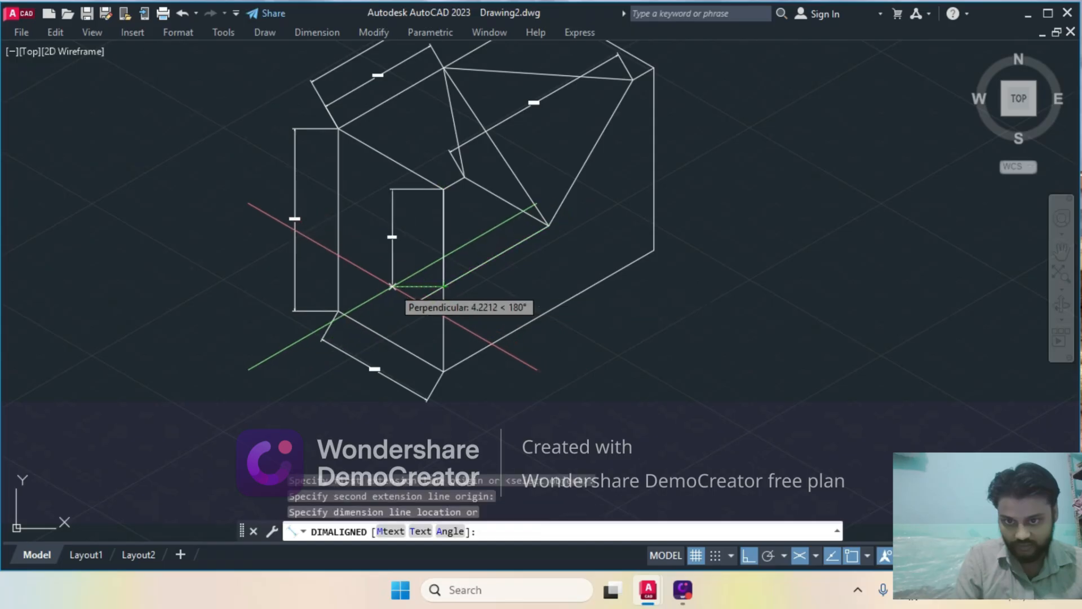
click(392, 291)
Erase the helper line running from the V-cut's lowest point across the front vertical edge
click(475, 268)
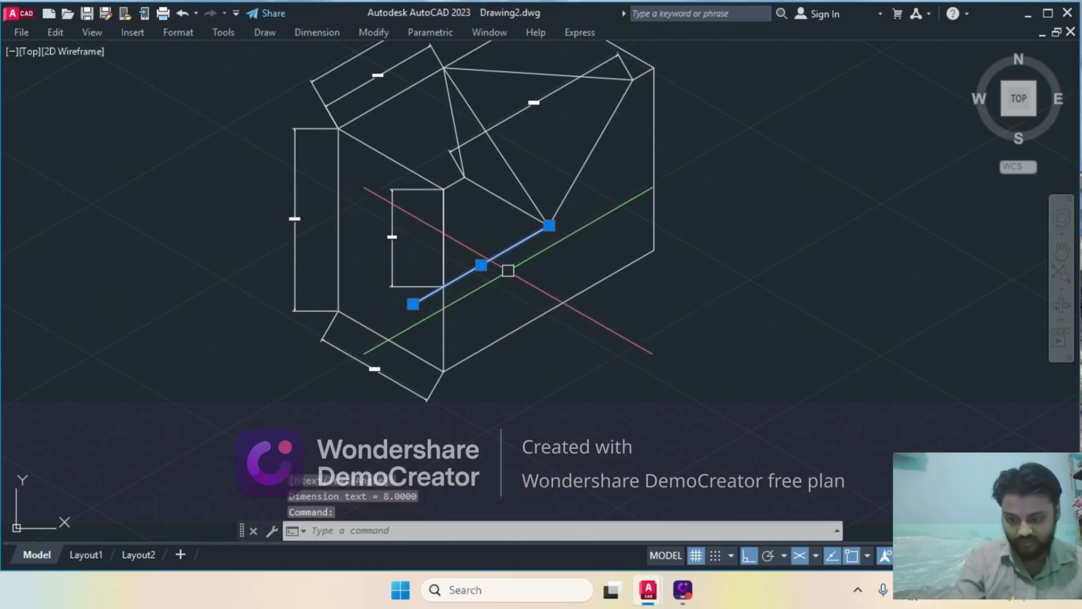
text(e)
key(Return)
Oblique the short bottom edge's dimension to an angle of 30
mouse_move(606, 227)
middle_down()
mouse_move(601, 295)
mouse_move(599, 285)
middle_up()
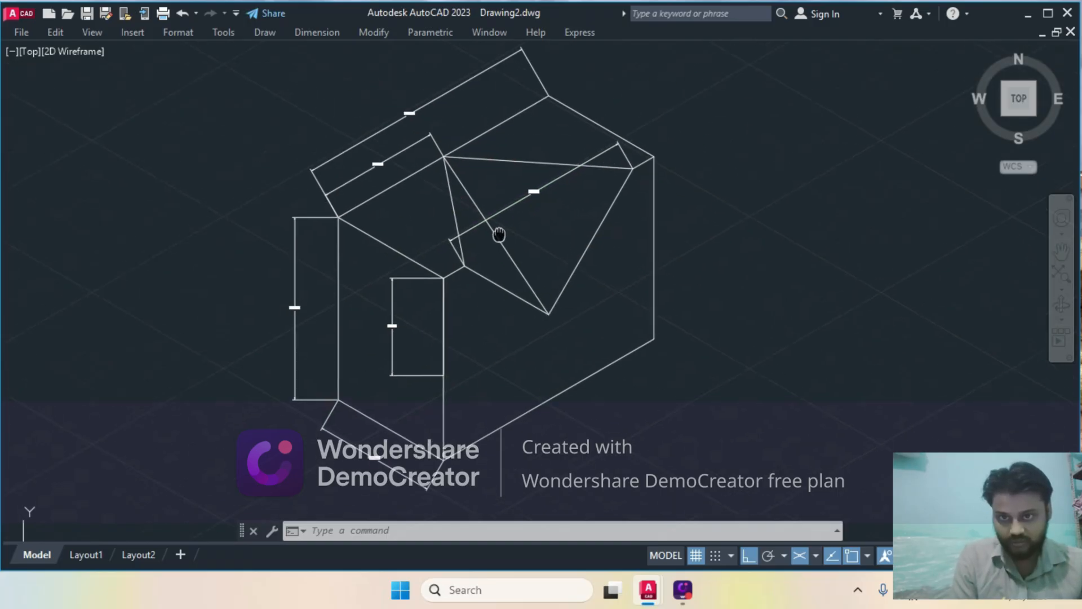
scroll(653, 262, down, 2)
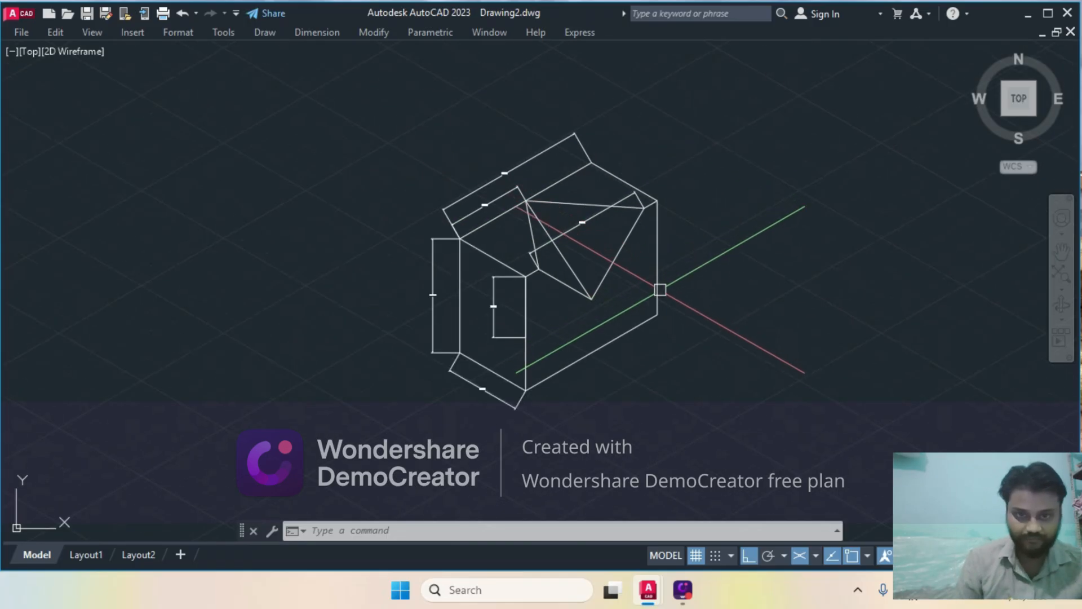
scroll(661, 293, up, 2)
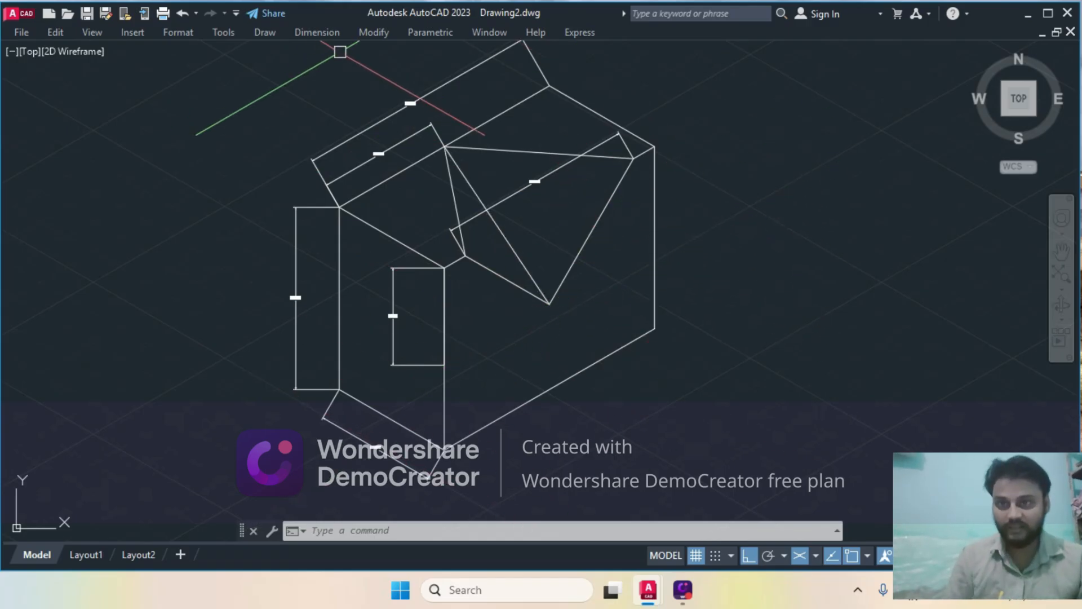
click(317, 33)
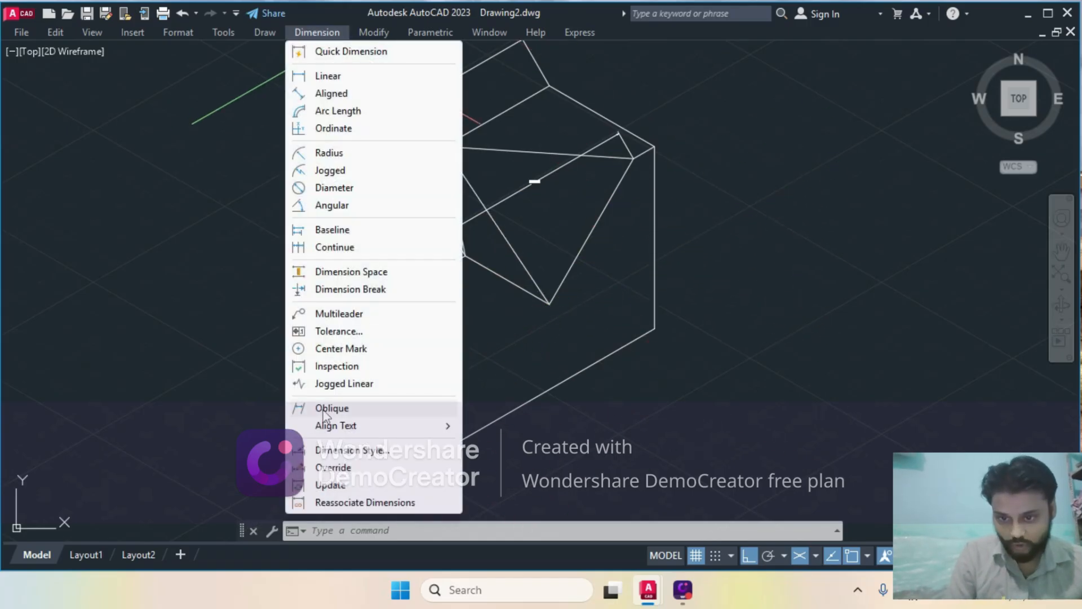
click(326, 410)
click(354, 429)
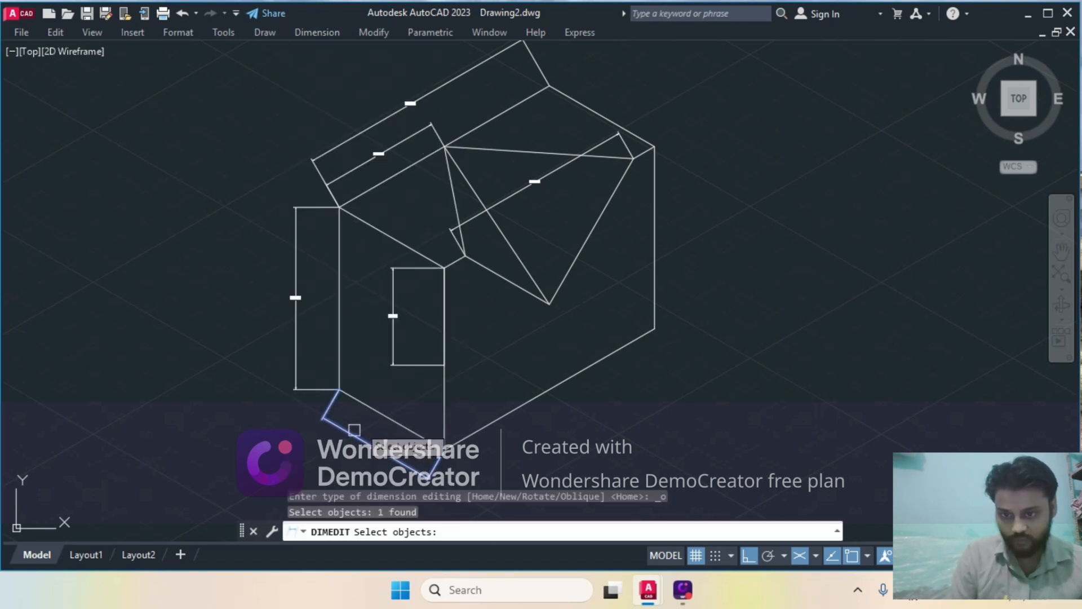
key(Return)
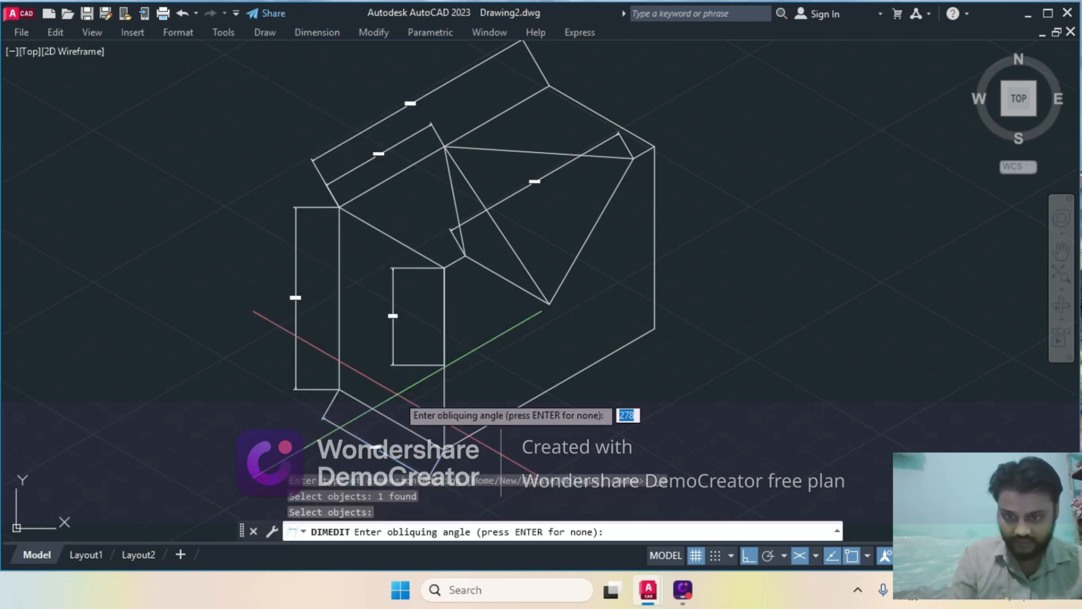
key(Return)
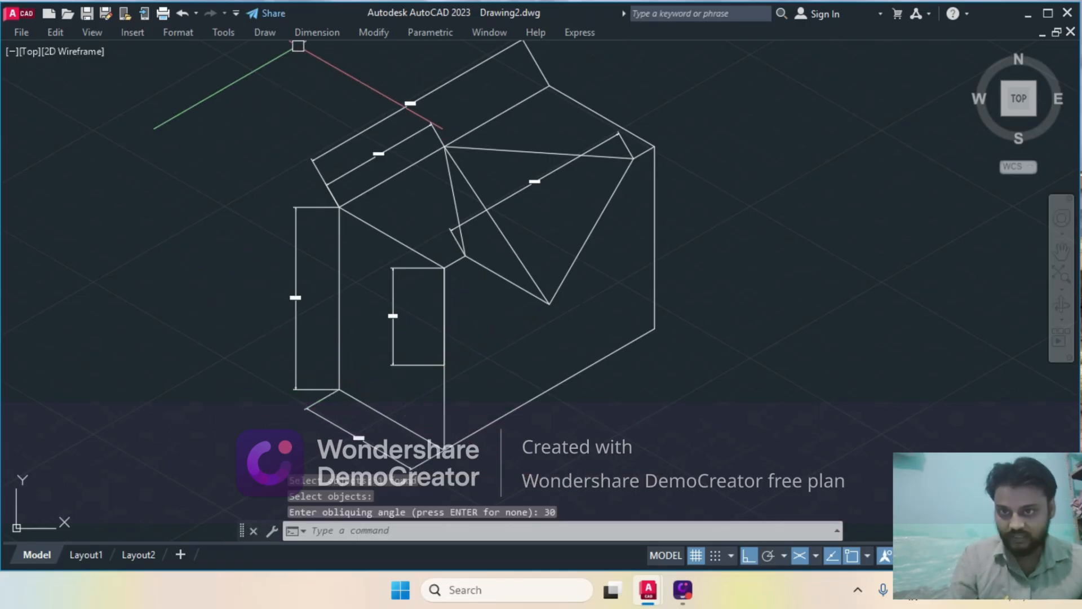
Oblique the block's overall height dimension beside the outer vertical edge to an angle of 30
click(316, 33)
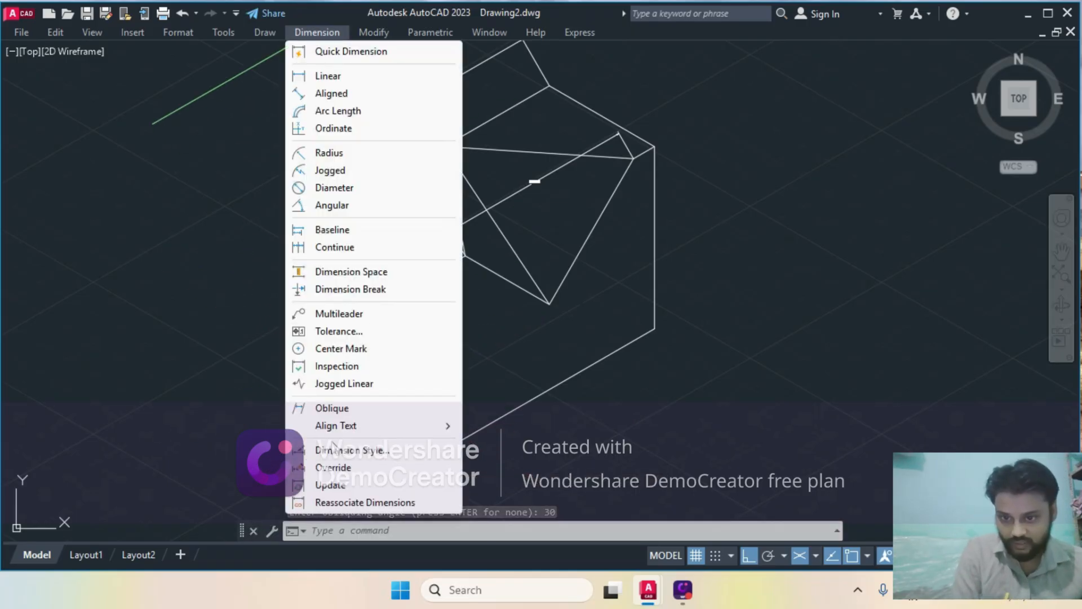
click(332, 408)
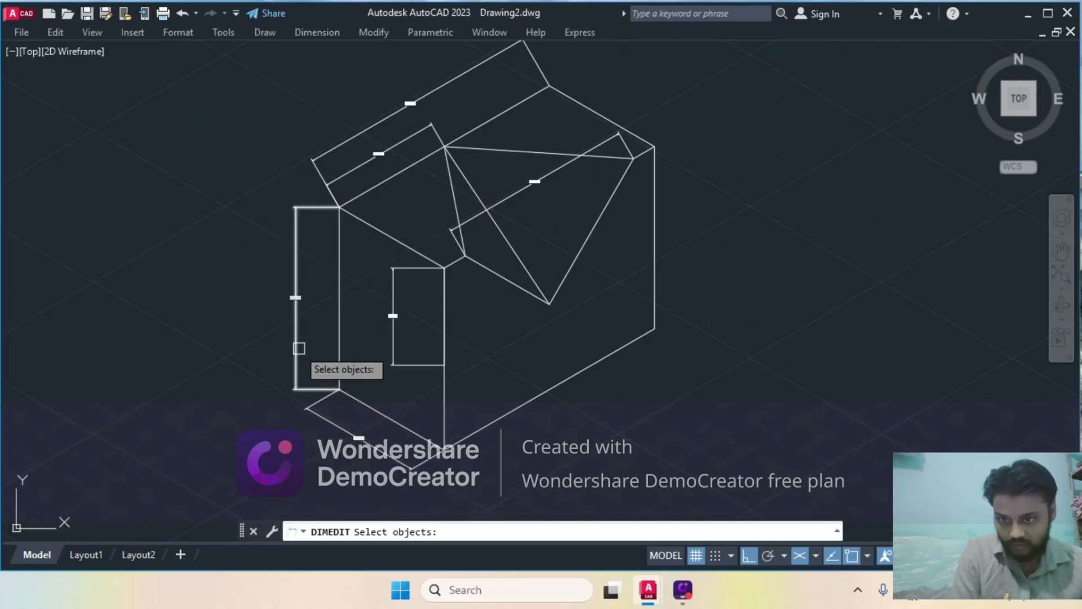
click(299, 348)
key(Return)
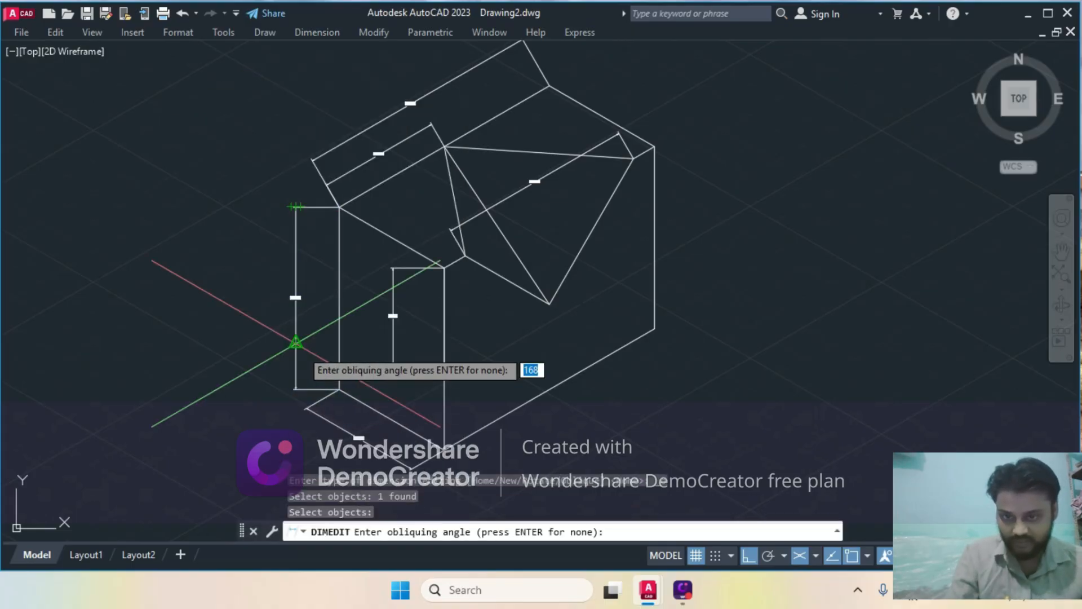
text(30)
key(Return)
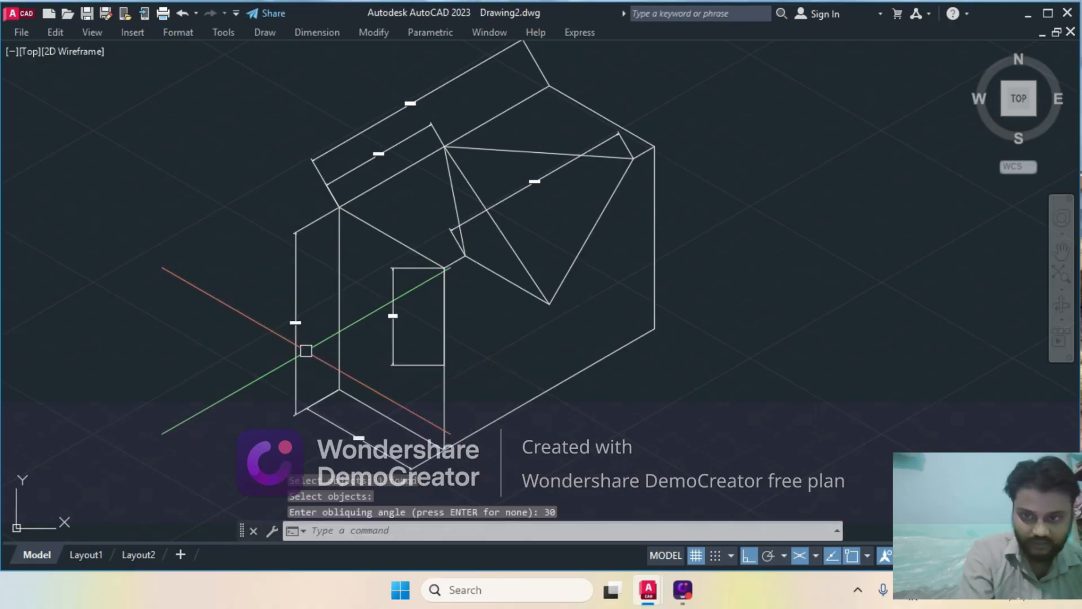
Stretch the height dimension's line inward so its lower end meets the near end of the short bottom edge's dimension line
click(308, 416)
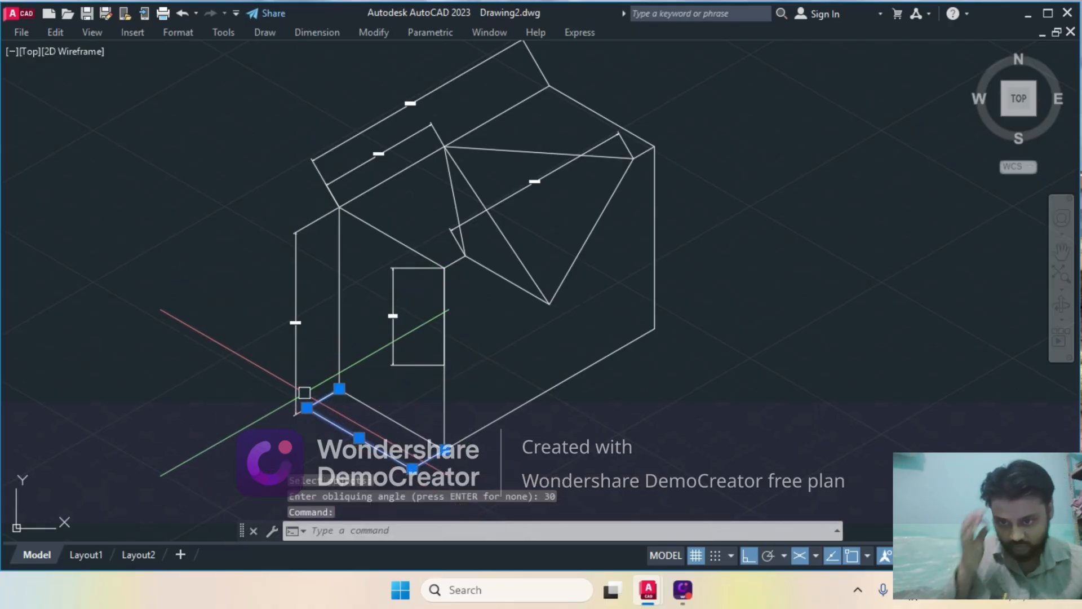
scroll(299, 394, up, 6)
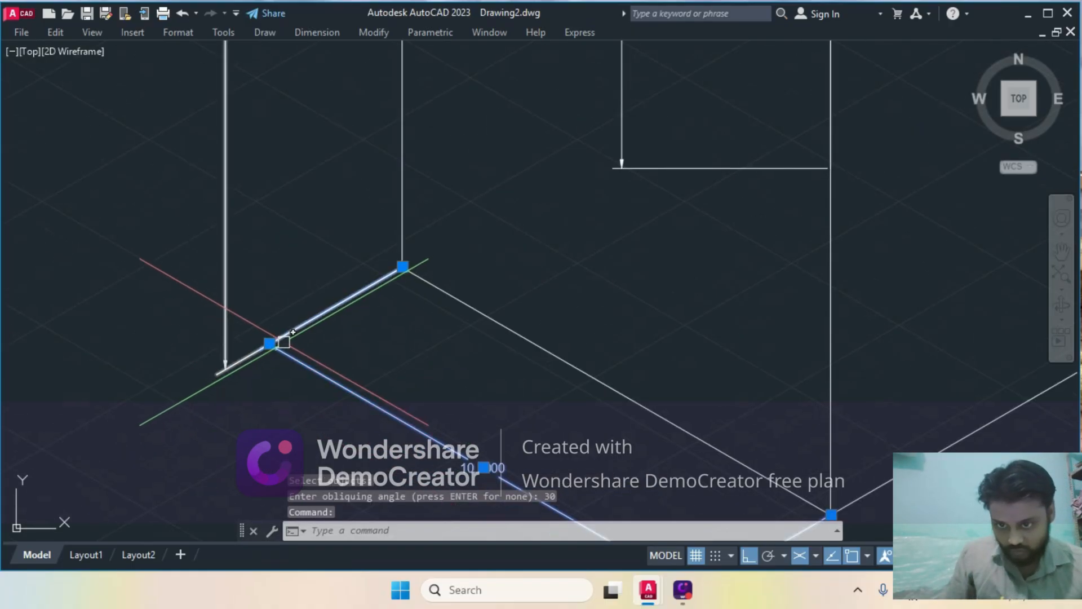
scroll(248, 348, down, 2)
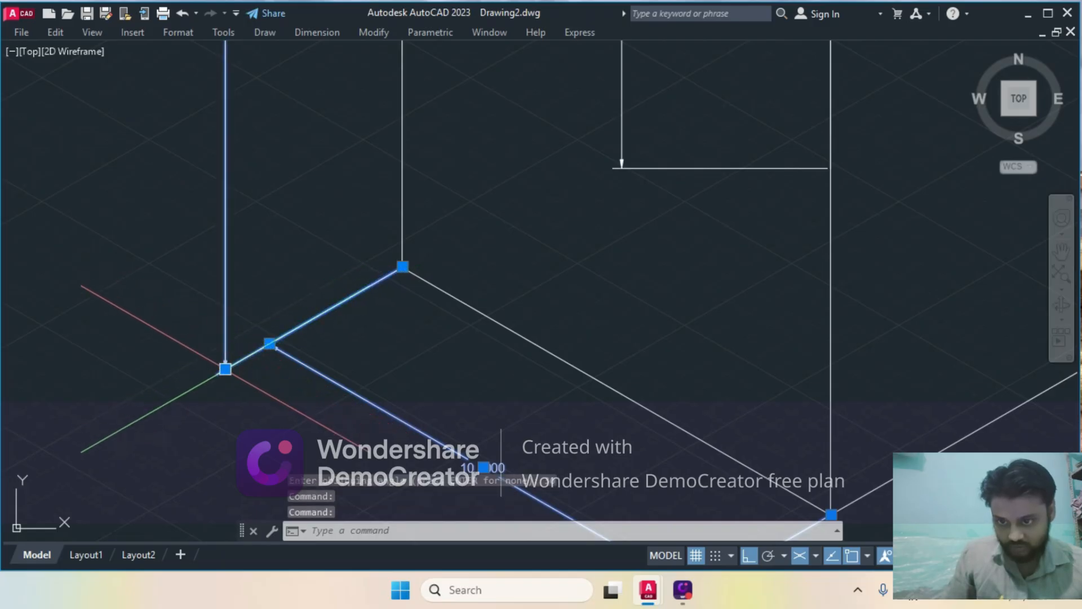
key(Escape)
key(Escape)
click(234, 265)
click(198, 280)
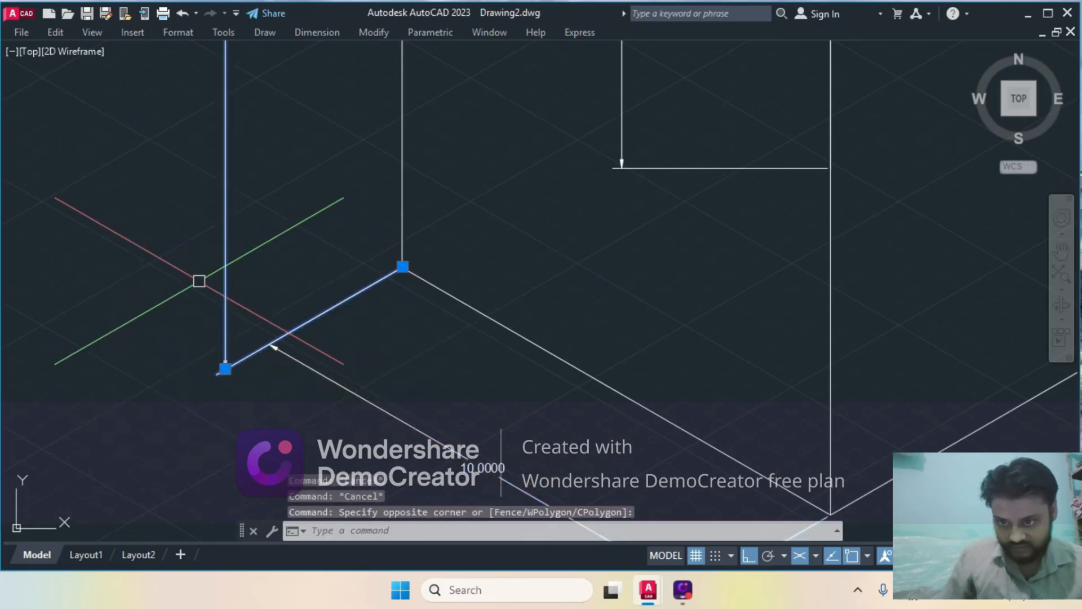
click(225, 369)
click(269, 341)
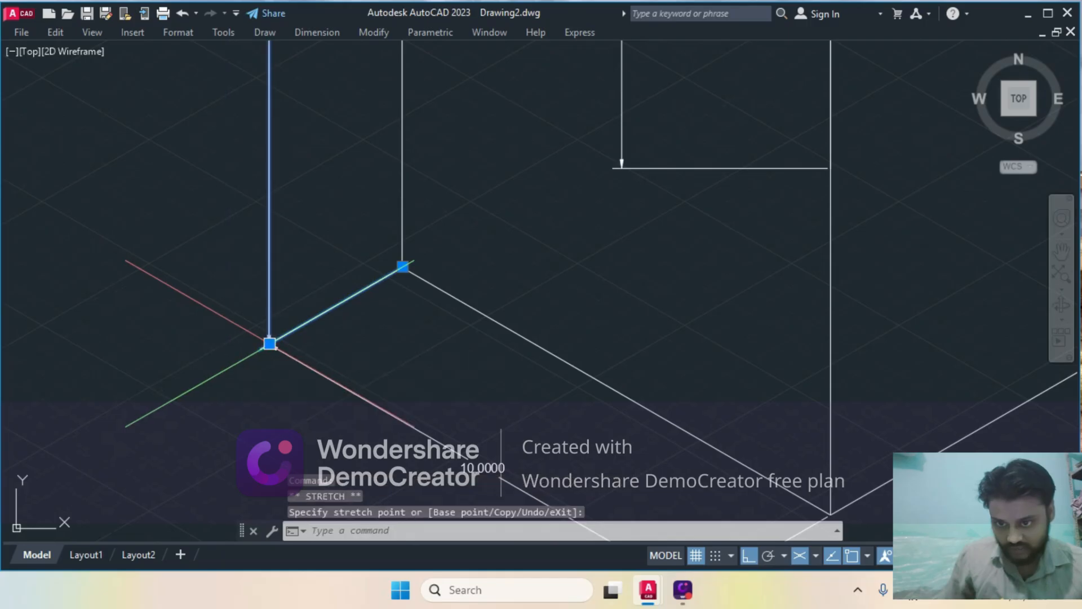
scroll(422, 354, down, 4)
key(Escape)
key(Escape)
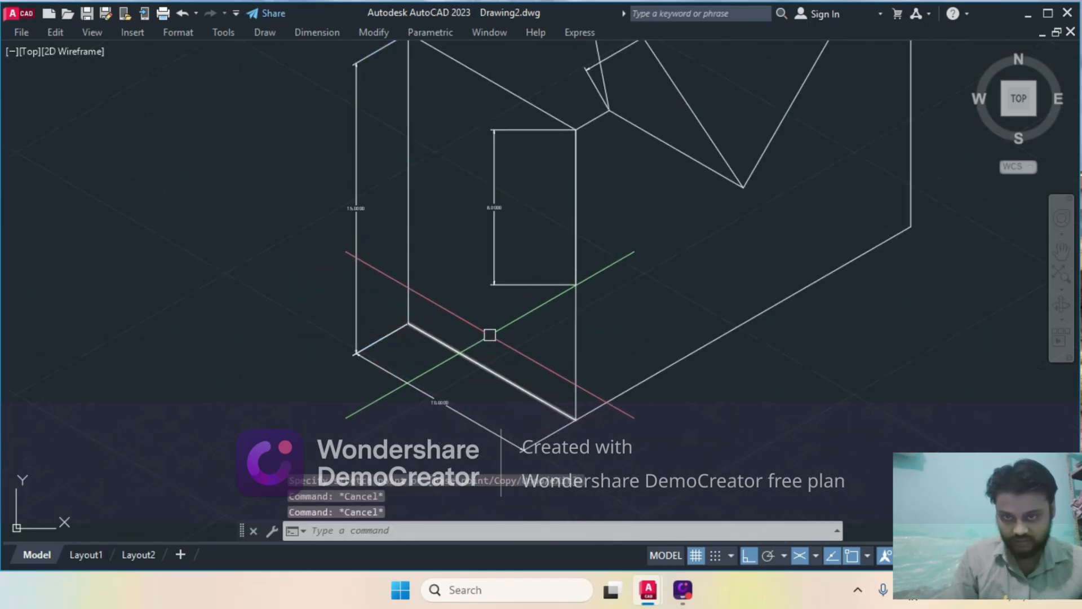
Try to oblique the overall length dimension along the block's top edge to an angle of 150
scroll(488, 334, down, 4)
middle_drag(507, 361, 430, 338)
scroll(396, 183, up, 5)
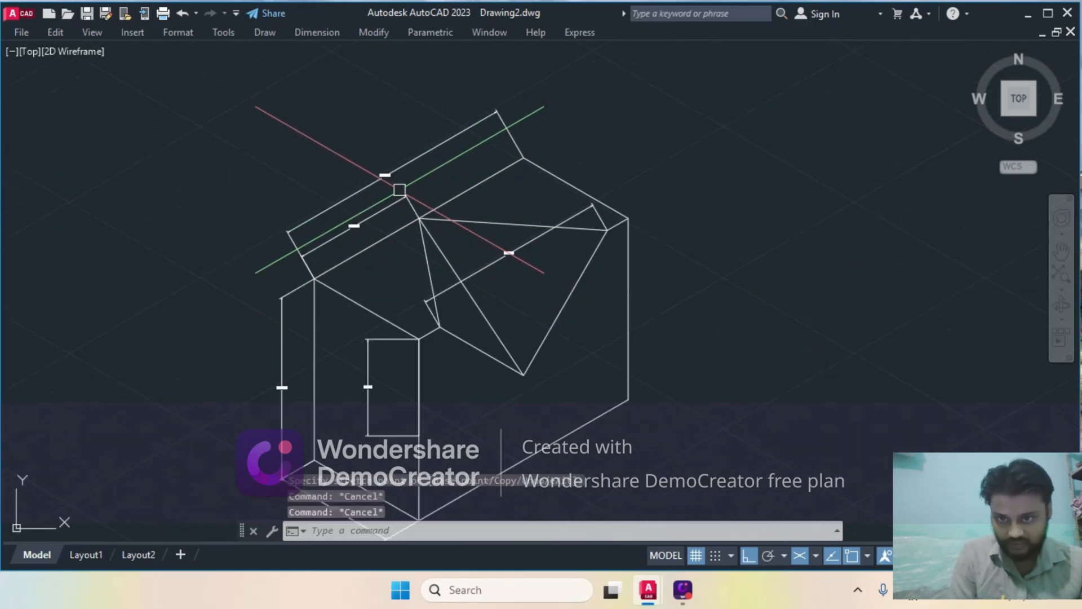
scroll(475, 299, down, 4)
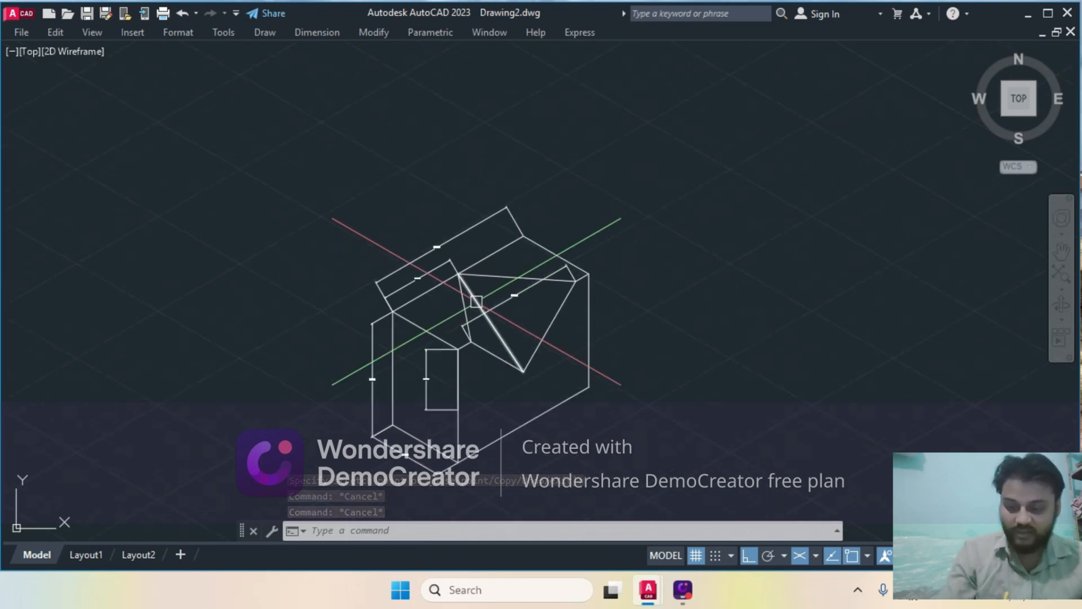
click(326, 34)
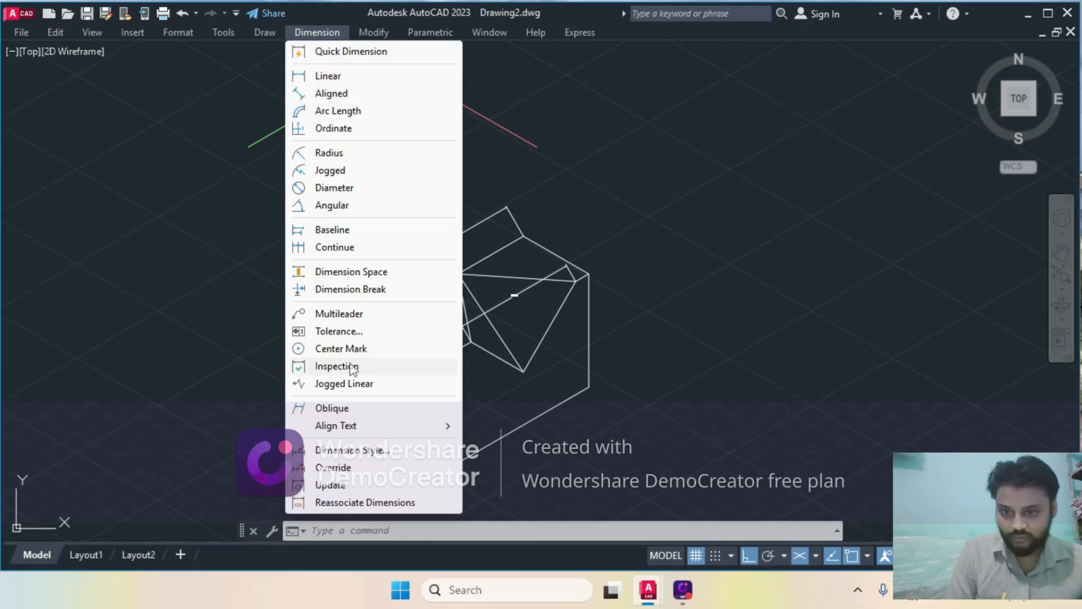
click(331, 411)
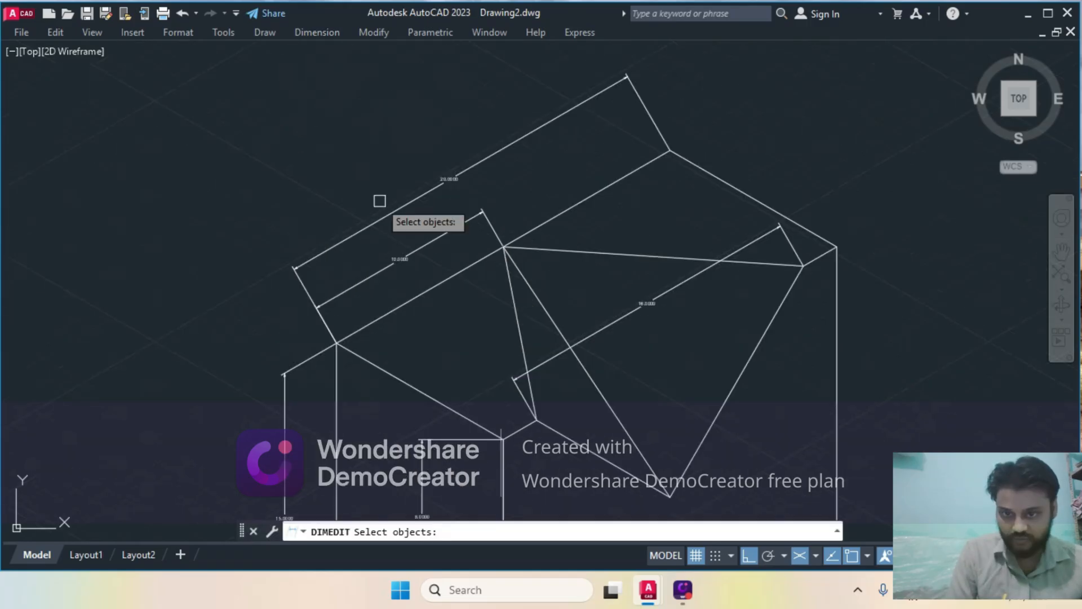
click(457, 174)
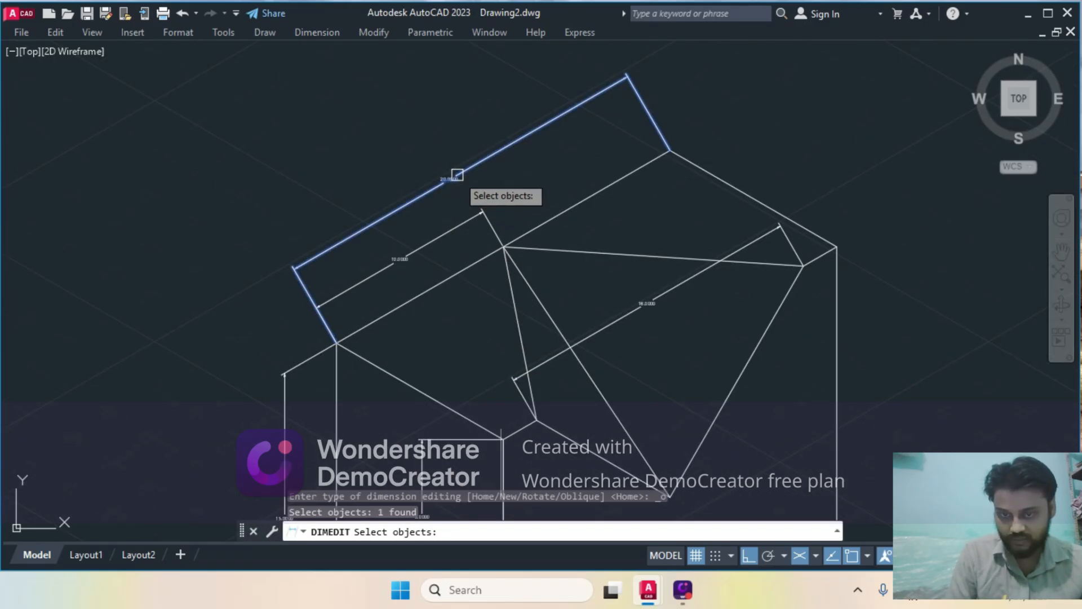
key(Return)
text(1)
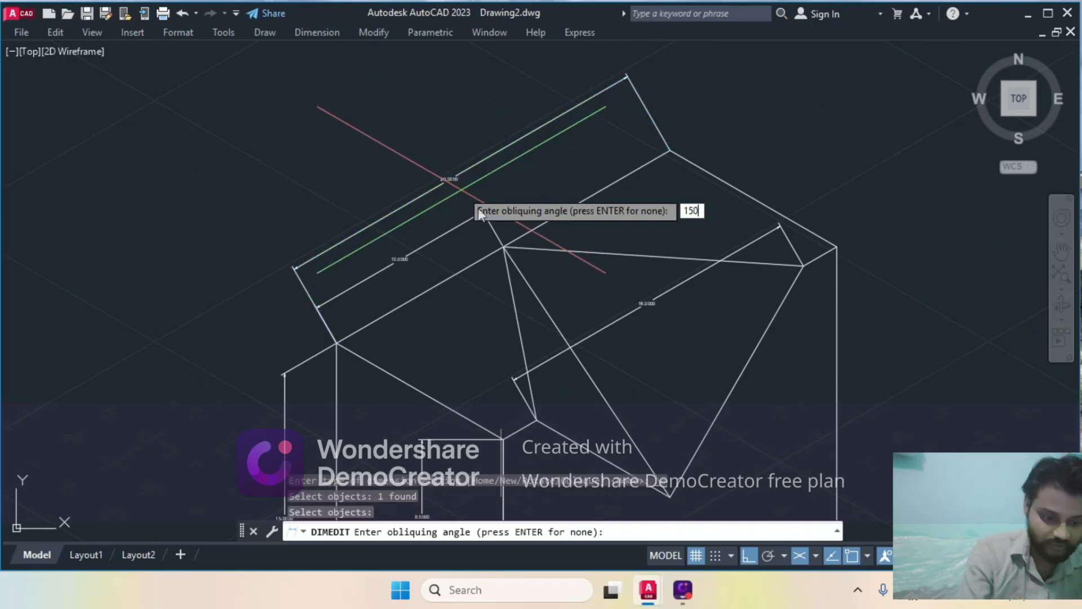
text(50)
key(Return)
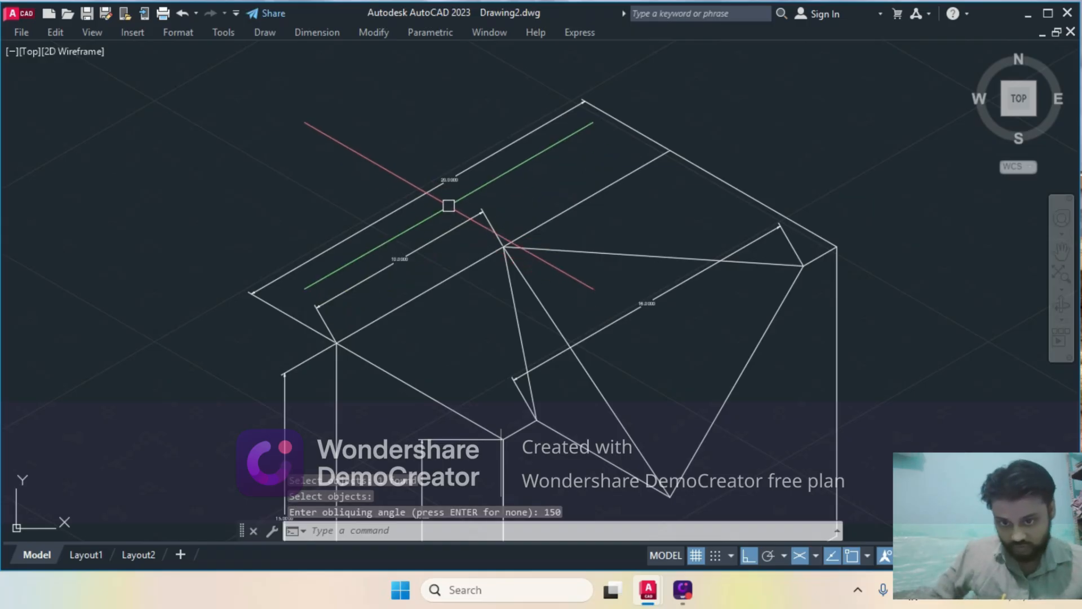
Check the extension line directions in PRACTICE DRAWING FOR BEGGINERS 14.dwg, return to Drawing2.dwg and undo the last oblique
mouse_move(645, 595)
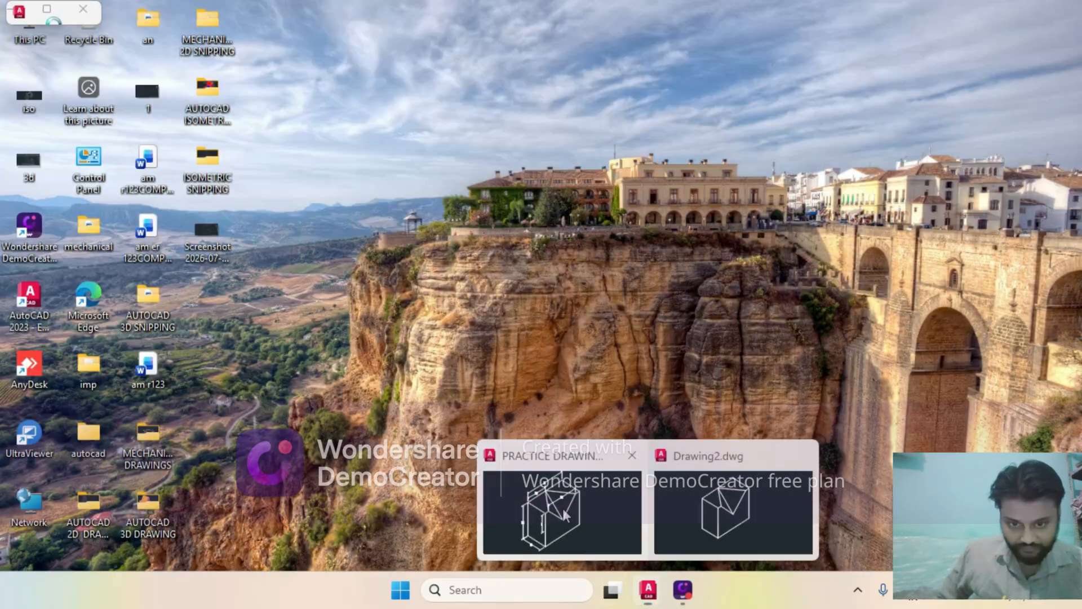
click(561, 507)
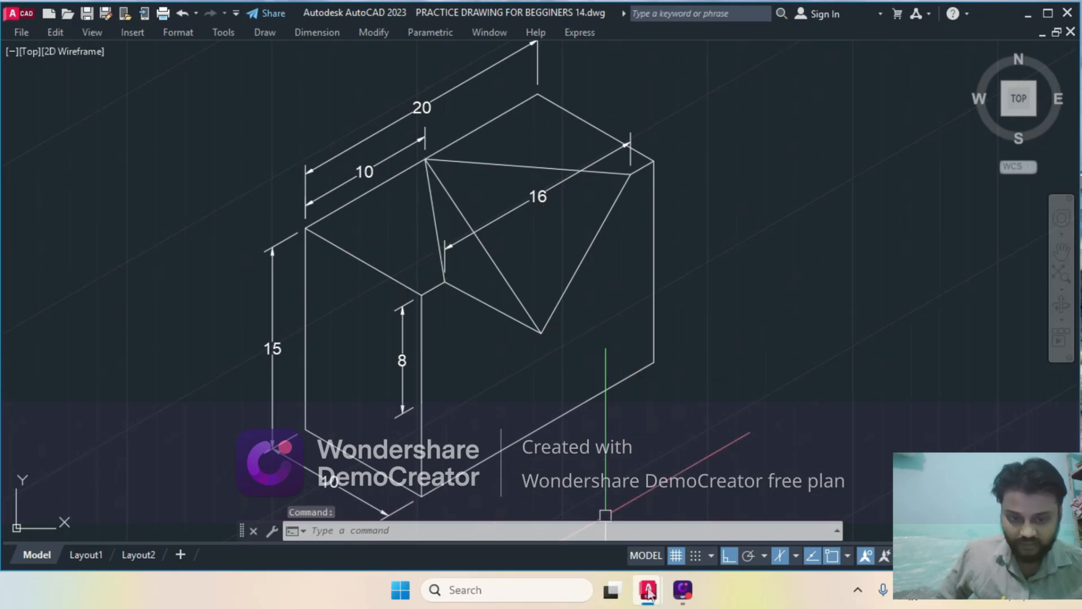
mouse_move(649, 592)
click(705, 541)
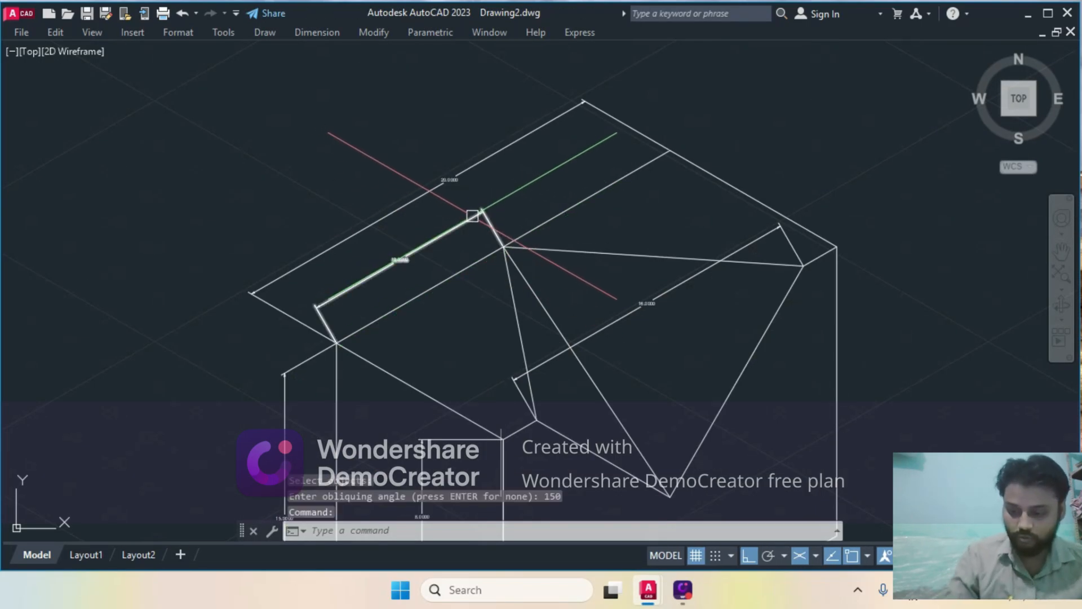
key(ctrl+z)
scroll(444, 275, up, 2)
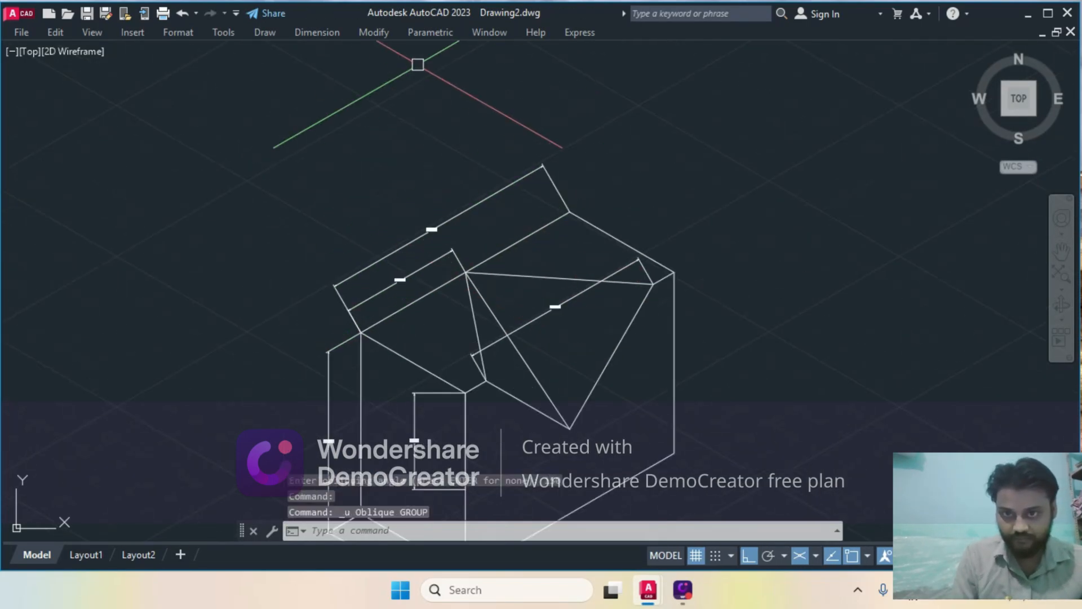
Oblique the overall length dimension along the block's top edge to an angle of 90
click(319, 32)
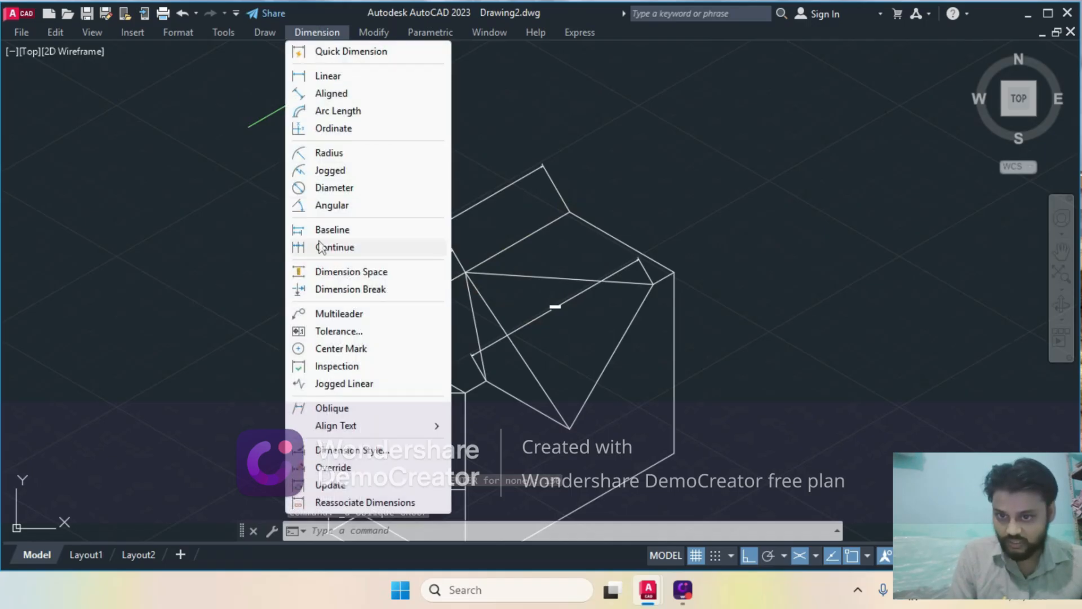
click(331, 409)
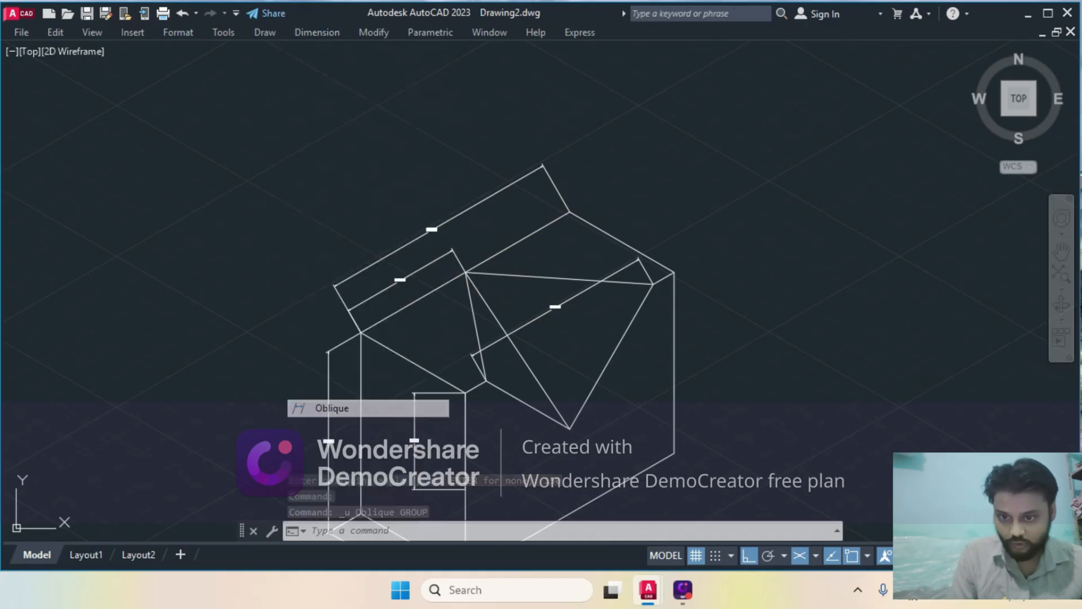
click(422, 236)
key(Return)
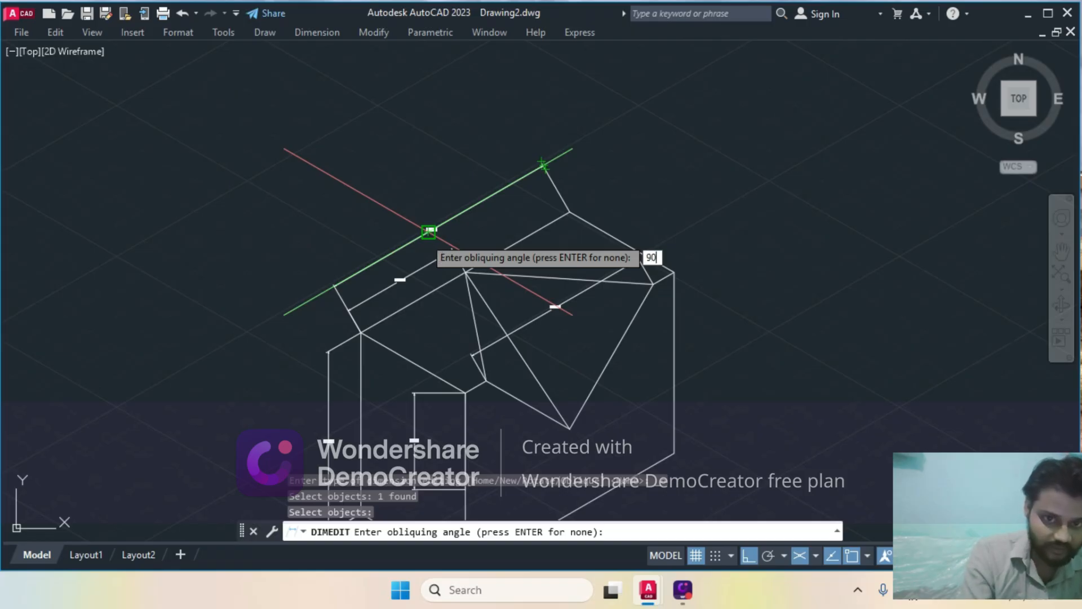
key(Return)
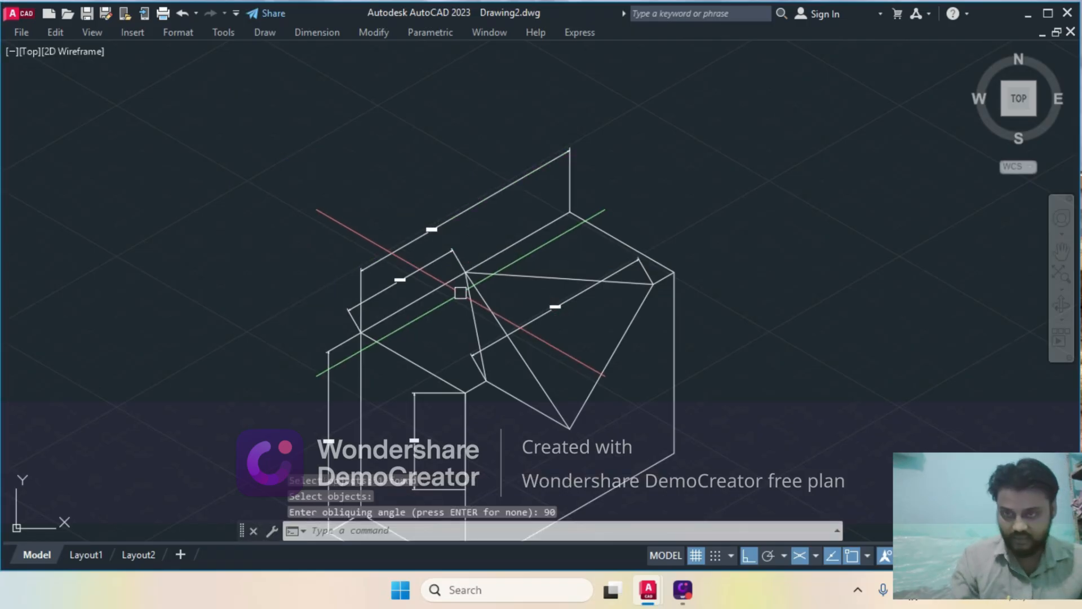
Oblique the shorter dimension from the block's top corner to the V-cut's apex to an angle of 90
click(316, 32)
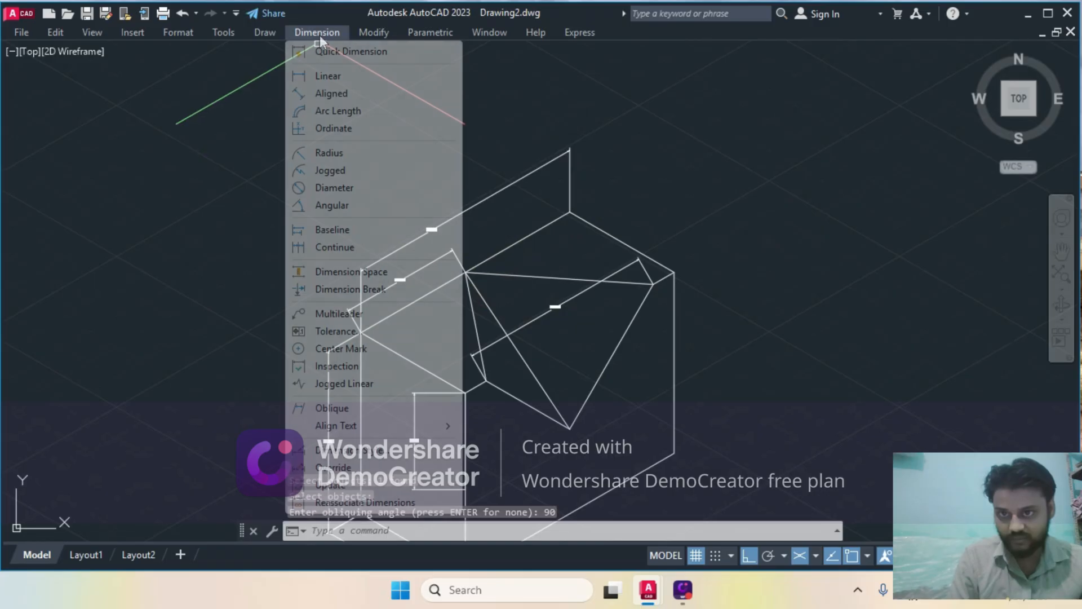
click(308, 407)
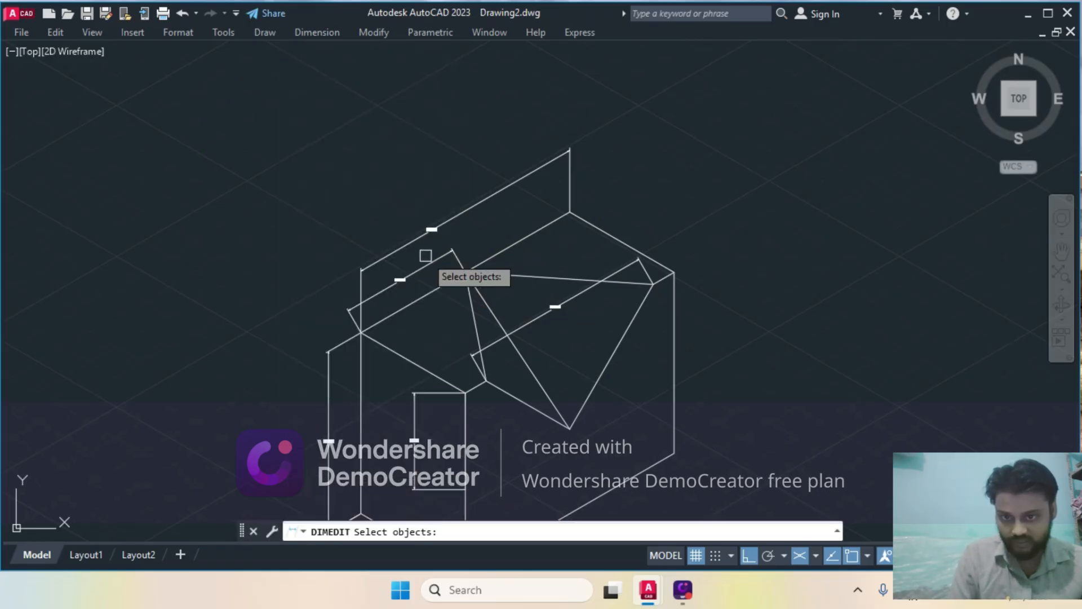
click(422, 274)
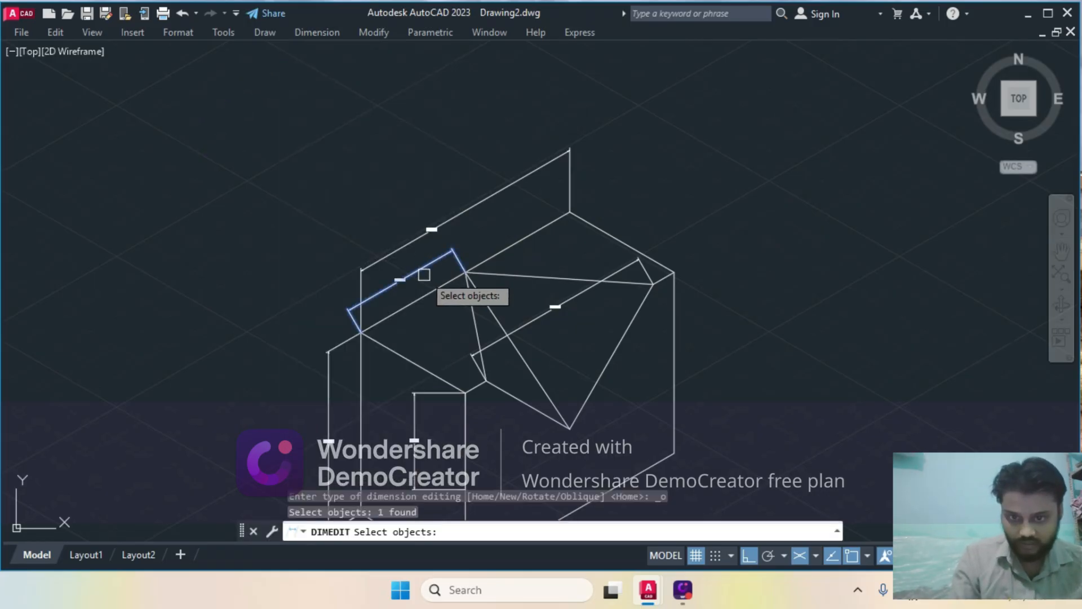
key(Return)
text(90)
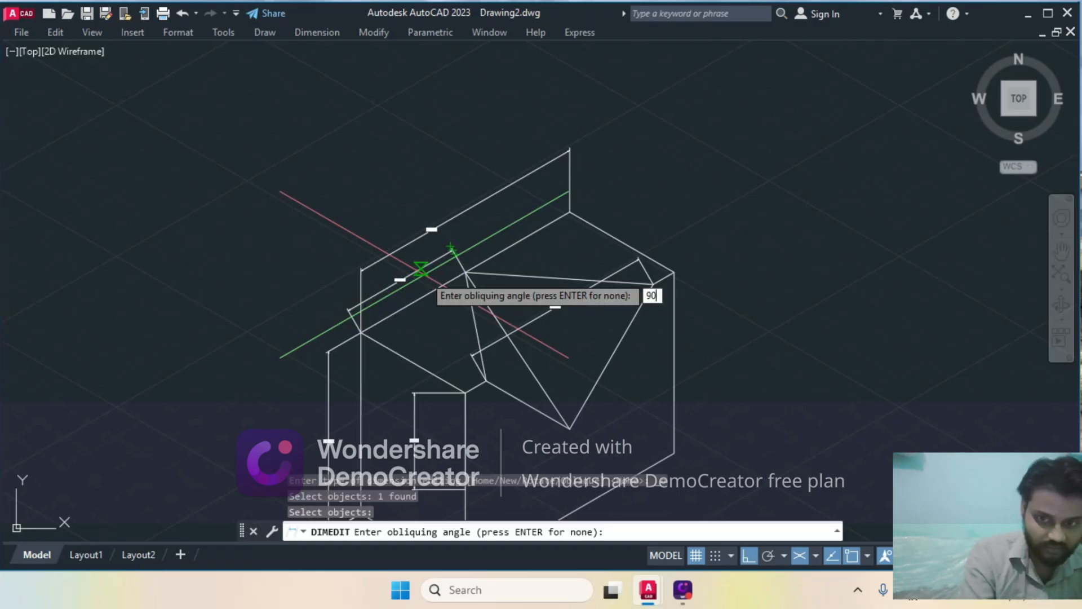
key(Return)
Oblique the dimension spanning the V-cut's opening width to an angle of 90
click(319, 32)
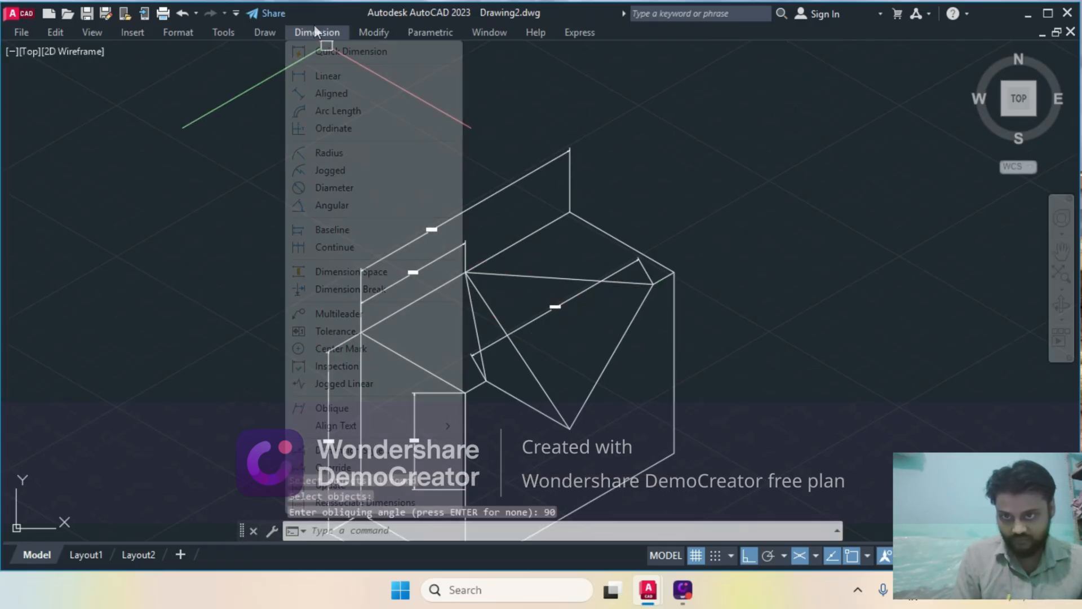
click(339, 408)
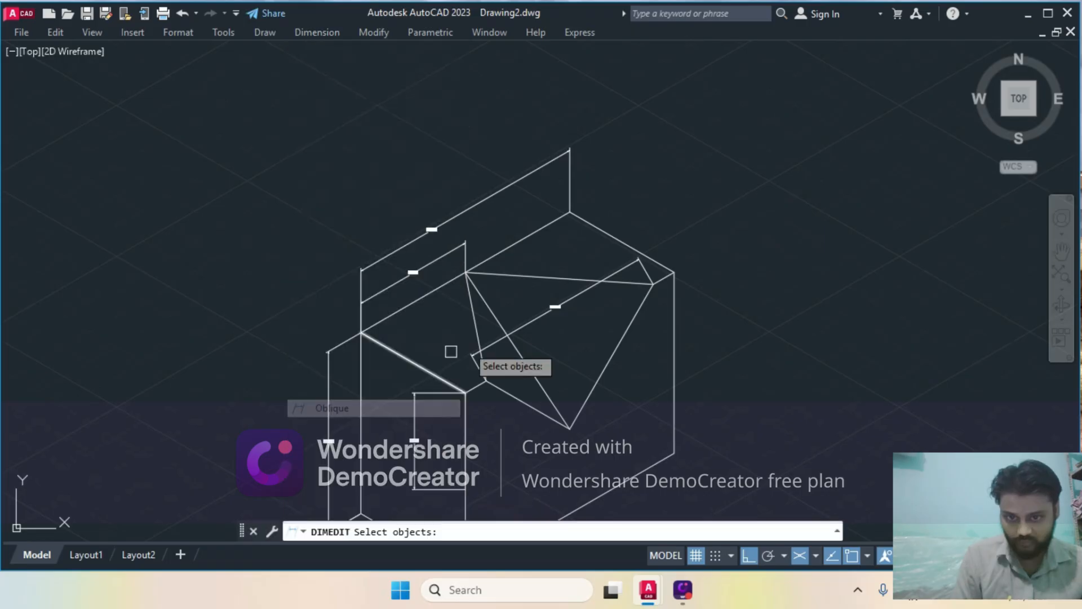
click(562, 304)
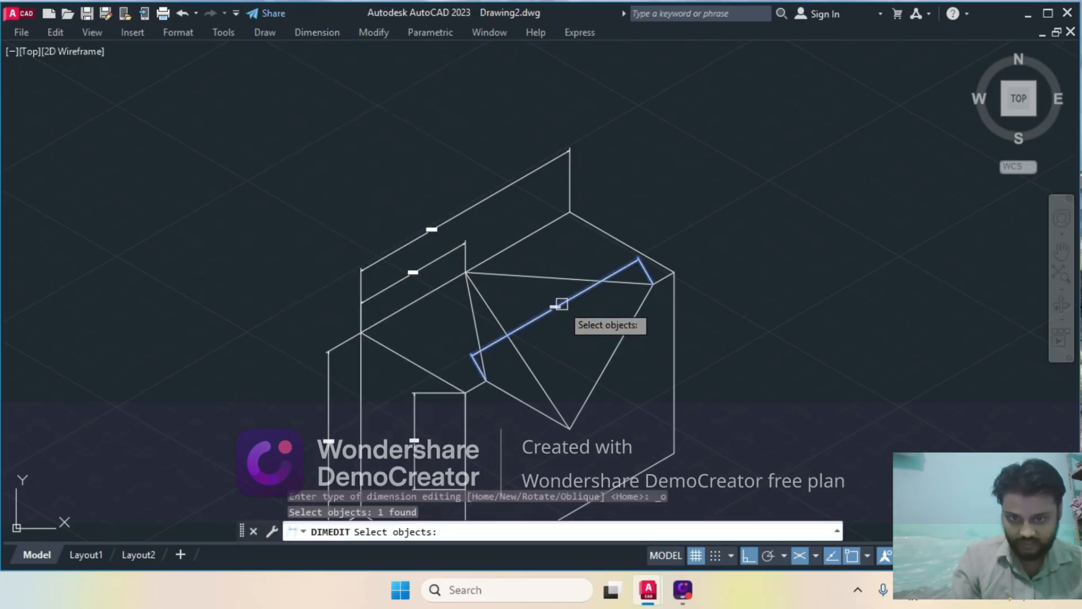
key(Return)
text(9)
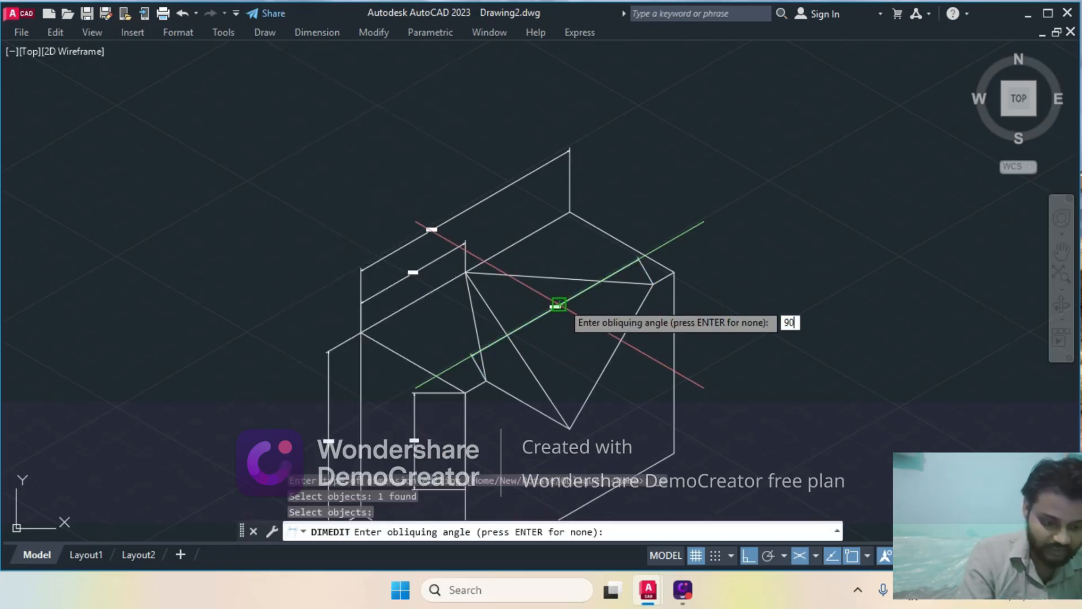
text(0)
key(Return)
Oblique the vertical dimension beside the block's front edge, below the V-cut, to an angle of 30
middle_drag(706, 365, 663, 273)
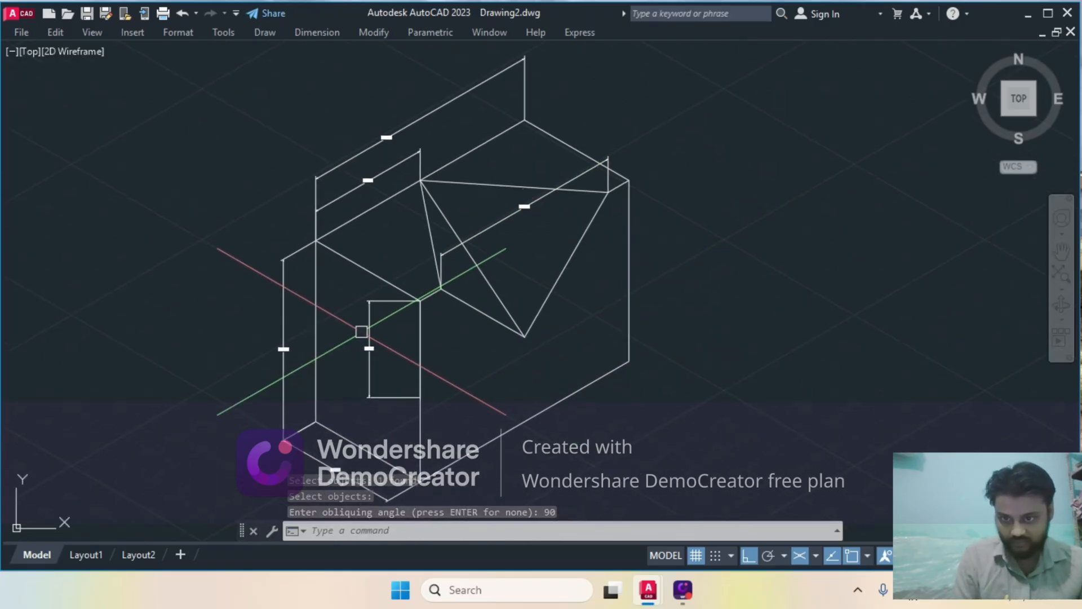
click(317, 32)
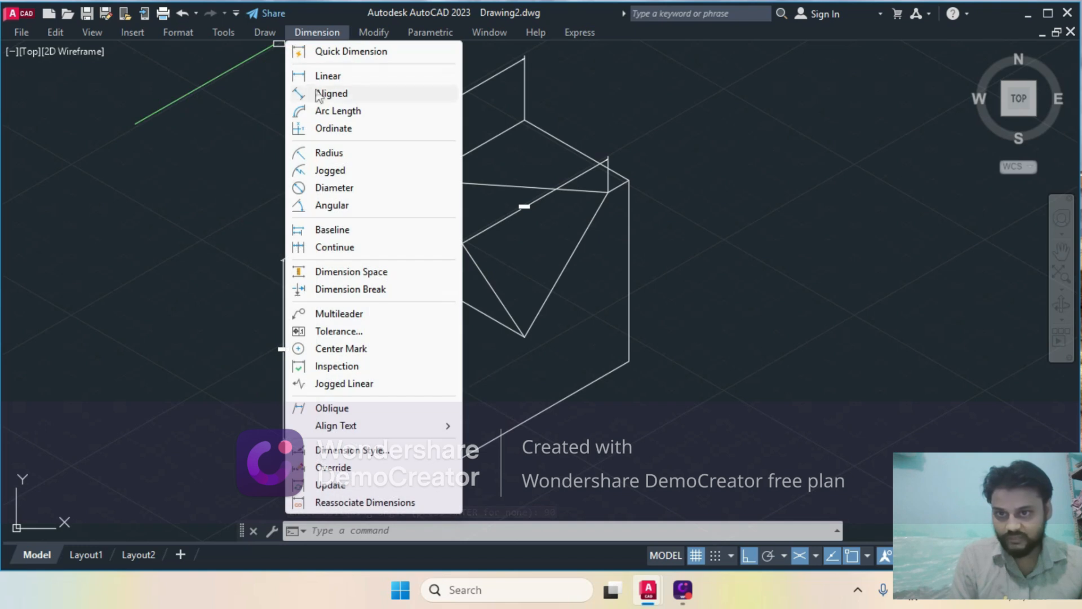
click(353, 408)
click(375, 357)
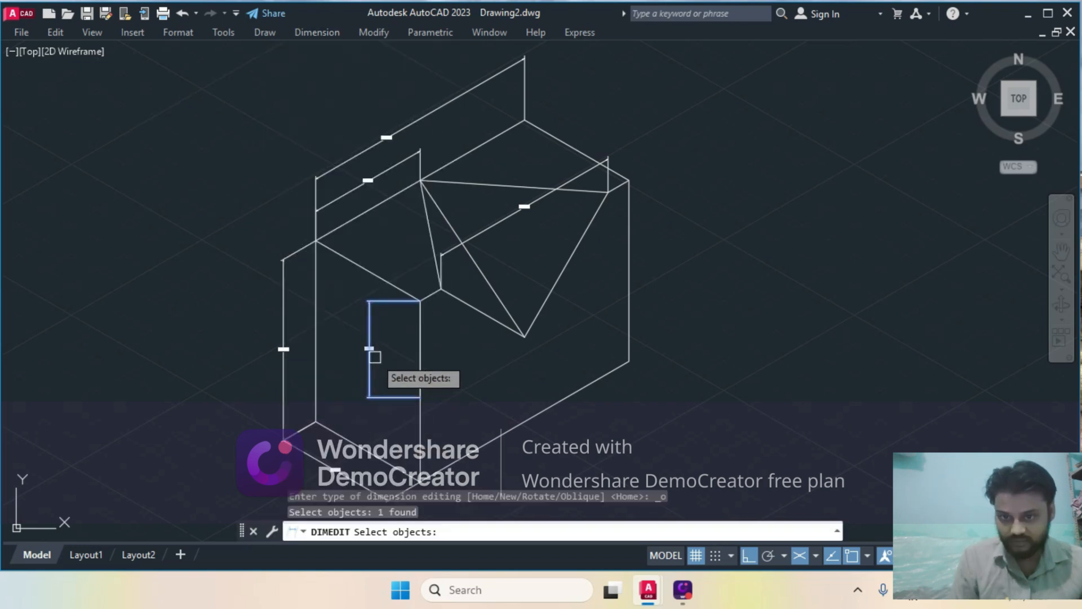
key(Return)
text(3)
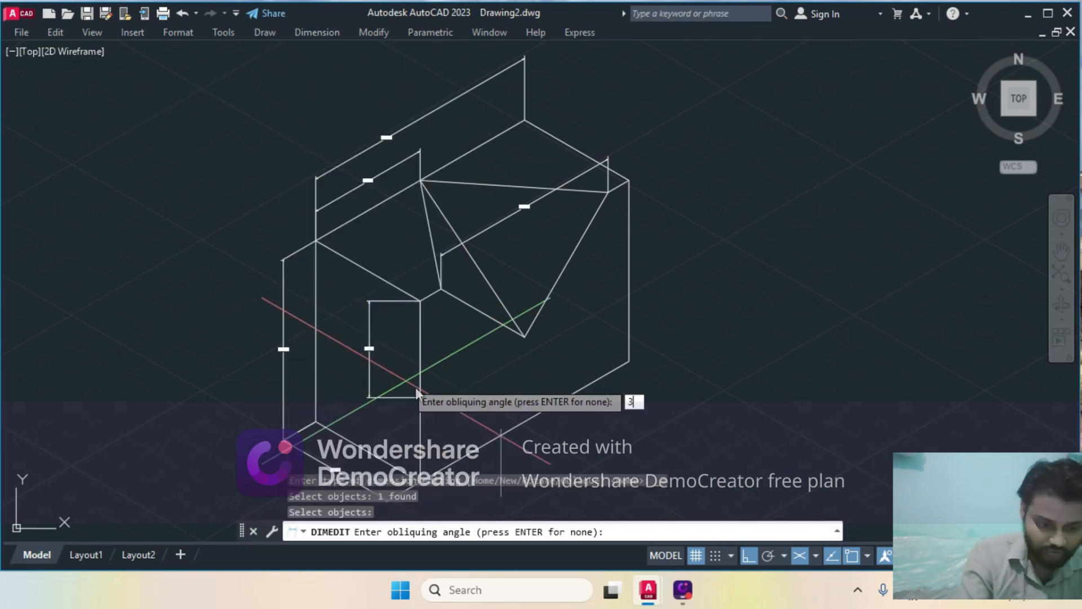
text(0)
key(Return)
Move the shorter vertical dimension's line closer to the block's front edge by stretching its upper grip along the isometric direction
middle_drag(389, 351, 353, 288)
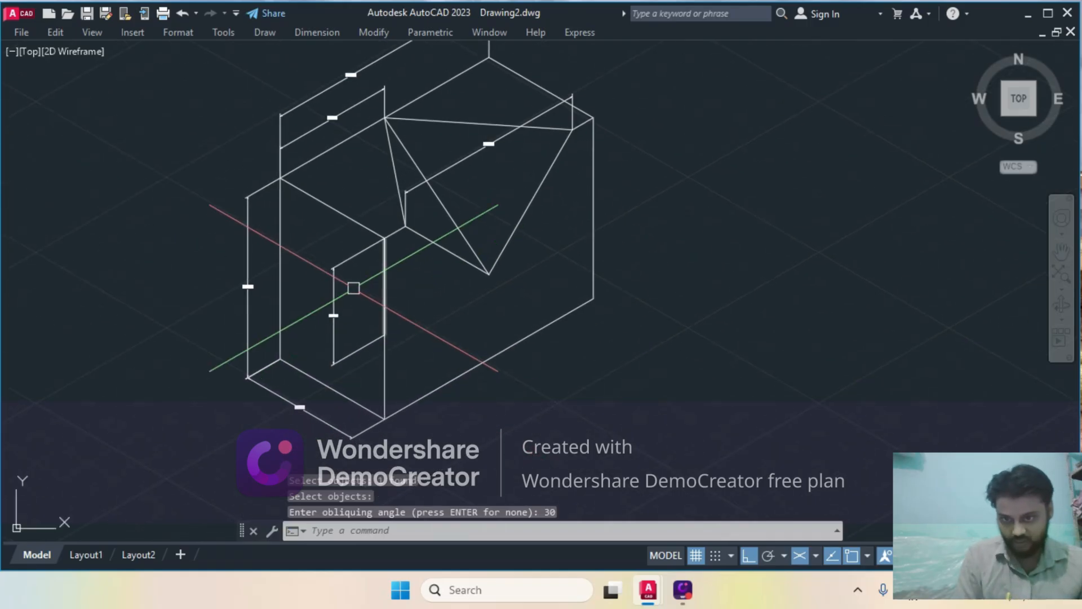
scroll(338, 259, up, 3)
click(353, 293)
click(324, 259)
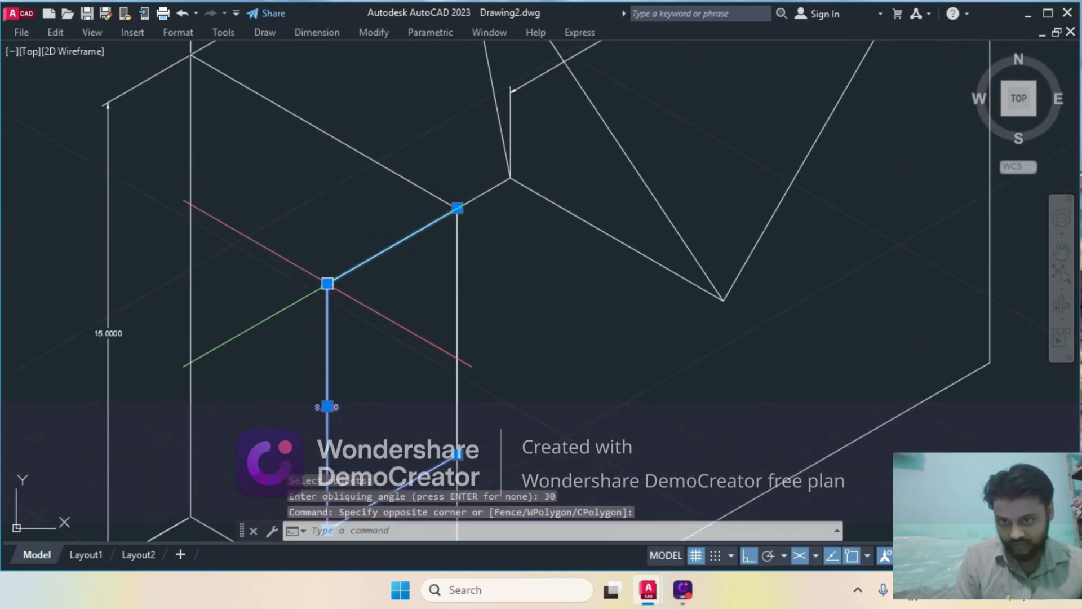
click(328, 283)
click(394, 246)
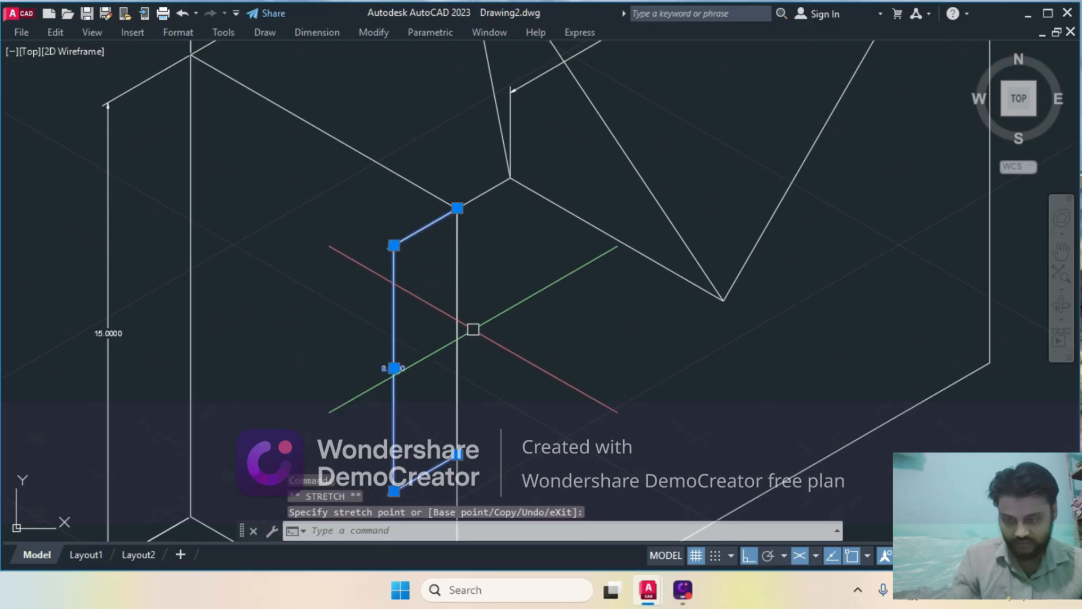
key(Escape)
Inspect the obliqued dimensions around the block up close and as a whole
scroll(473, 330, down, 5)
scroll(521, 236, up, 4)
scroll(606, 331, down, 4)
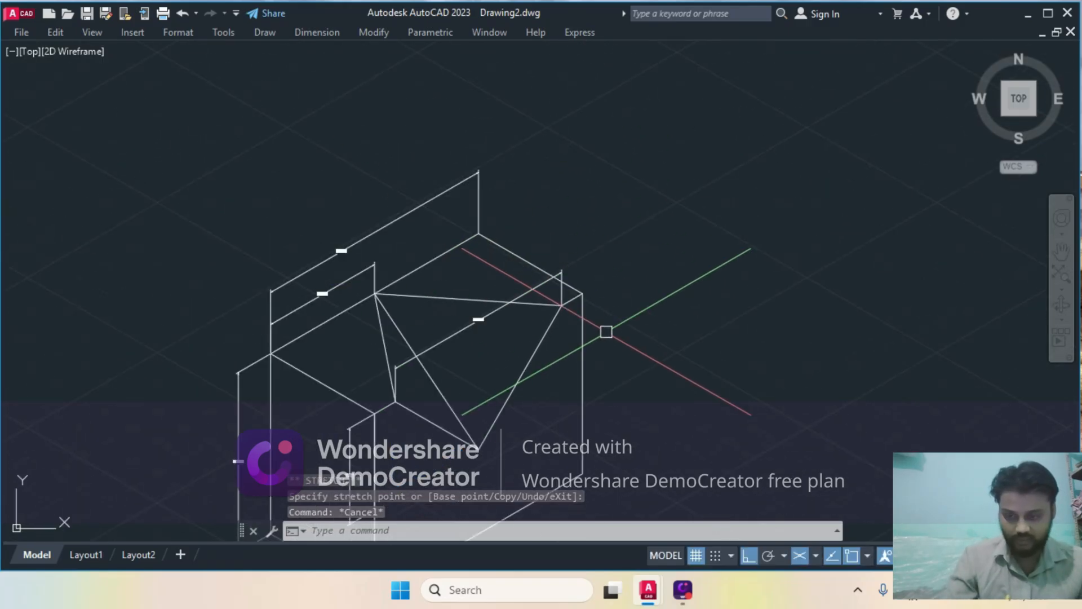
key(Escape)
scroll(608, 177, up, 2)
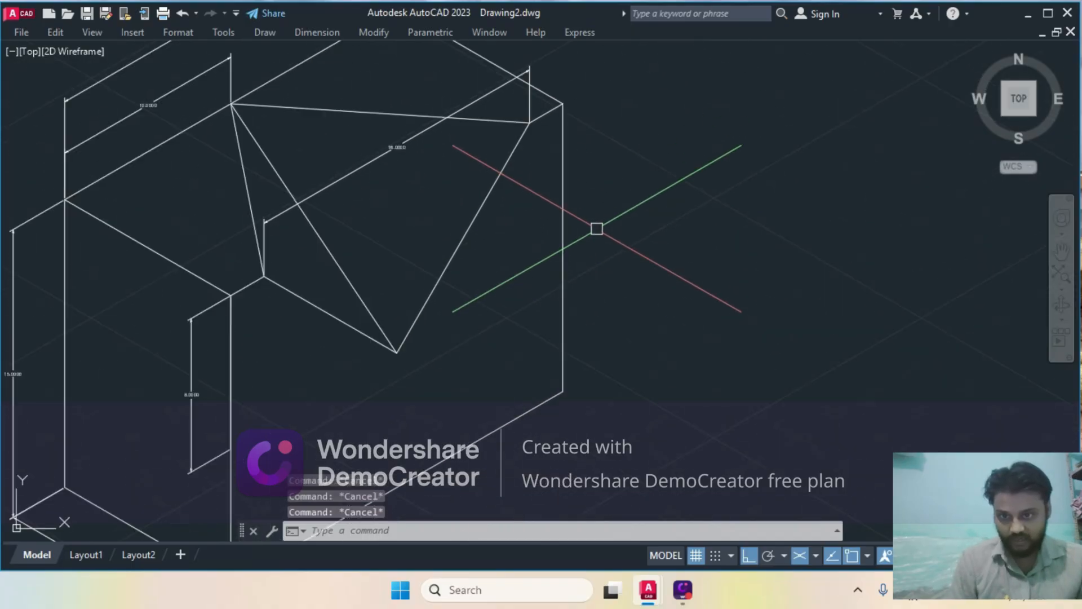
scroll(606, 230, down, 3)
scroll(626, 223, up, 5)
scroll(498, 296, up, 2)
scroll(499, 314, down, 5)
scroll(515, 320, up, 2)
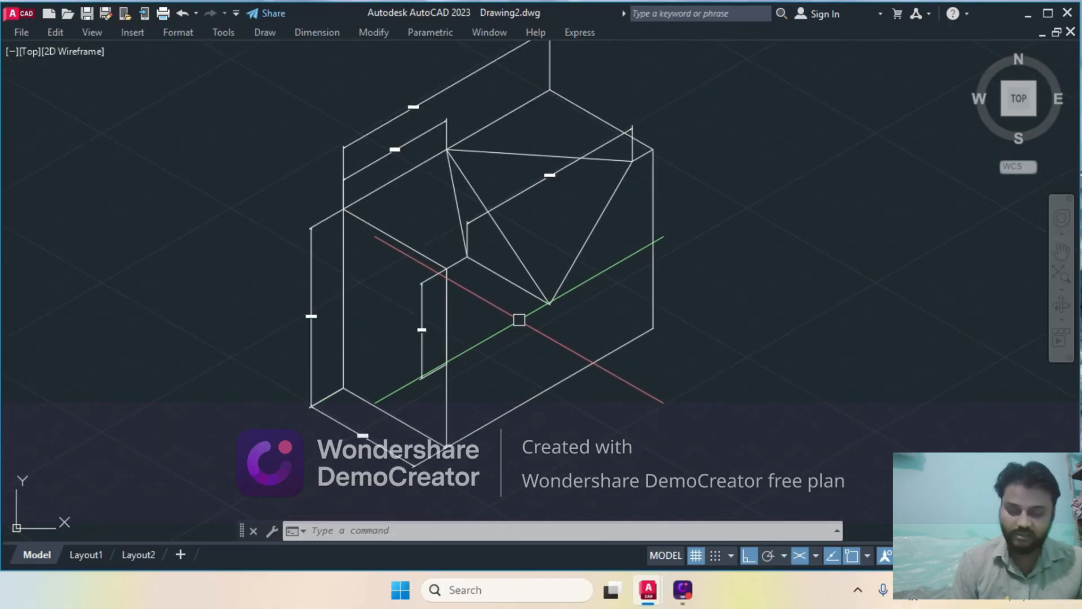
Modify the Standard dimension style and set its text height to 3
middle_drag(519, 319, 486, 369)
text(d)
key(Return)
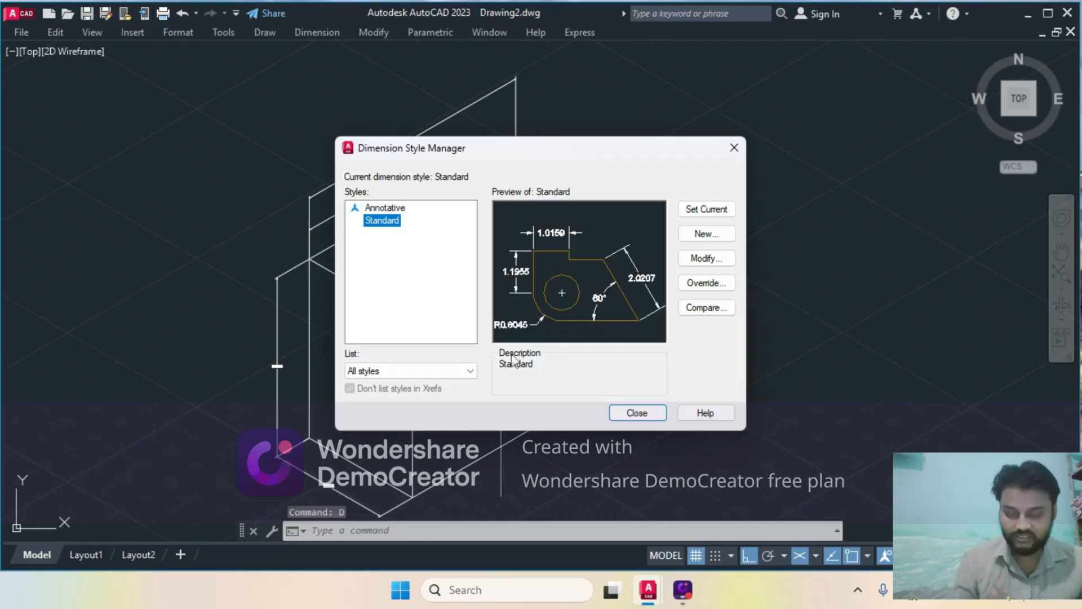
click(694, 265)
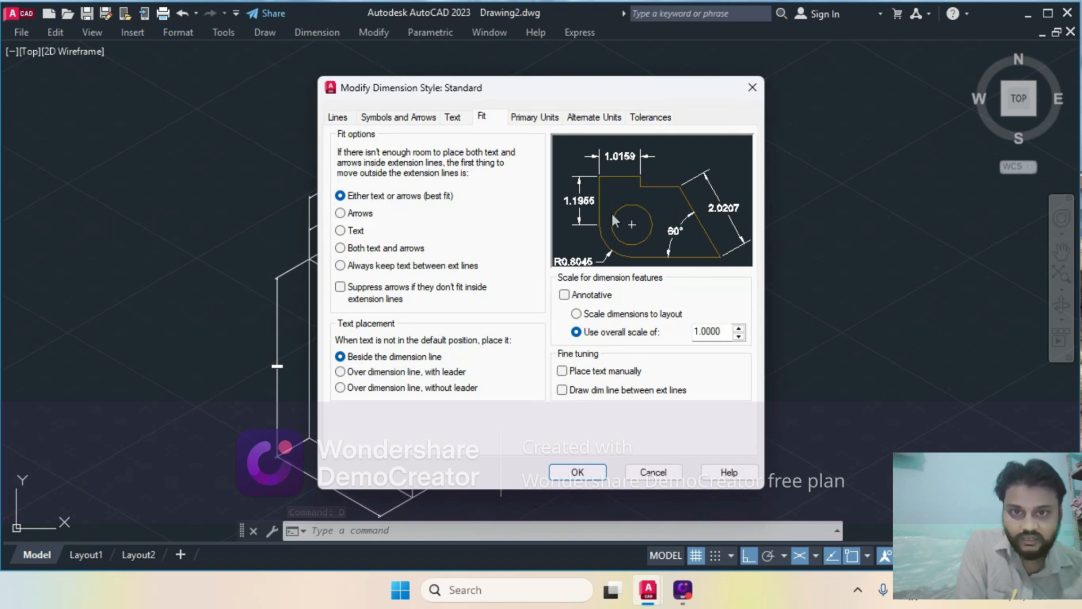
click(453, 116)
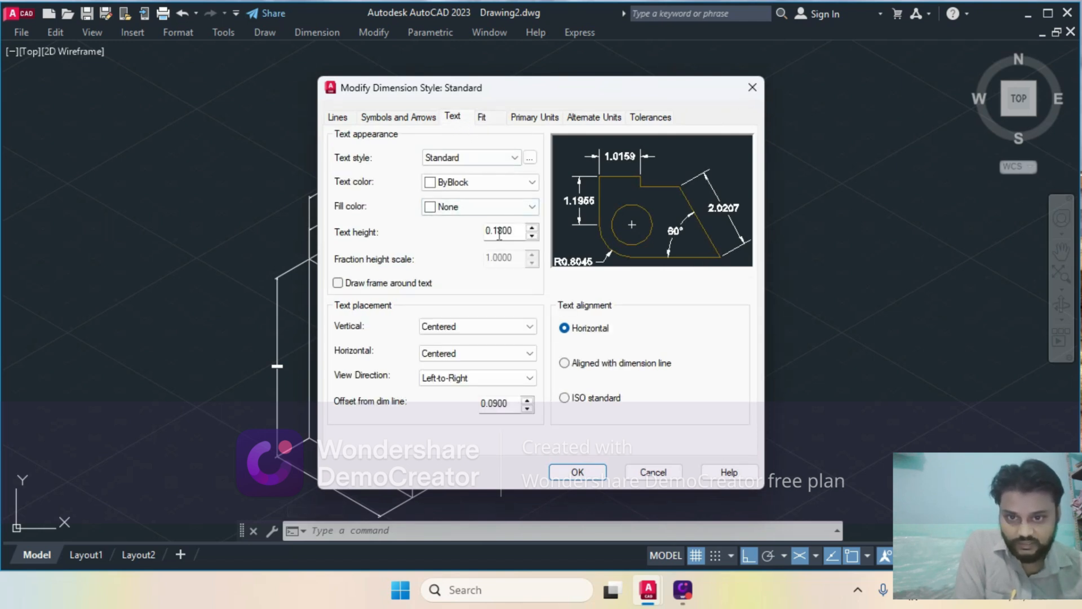
double_click(479, 241)
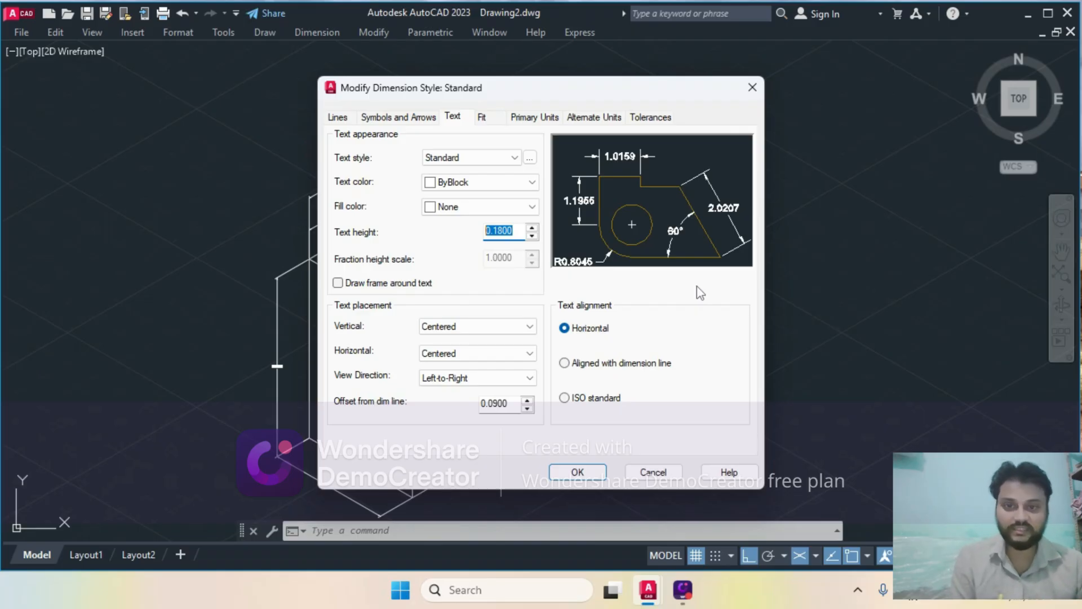
text(3)
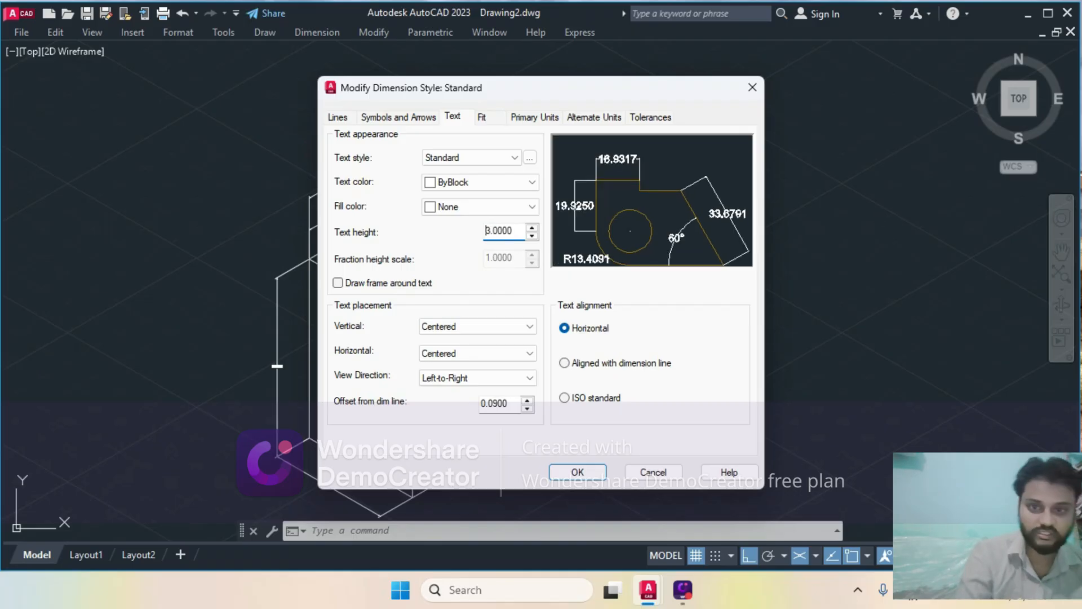
Set the Standard dimension style's arrow size to 2
click(425, 120)
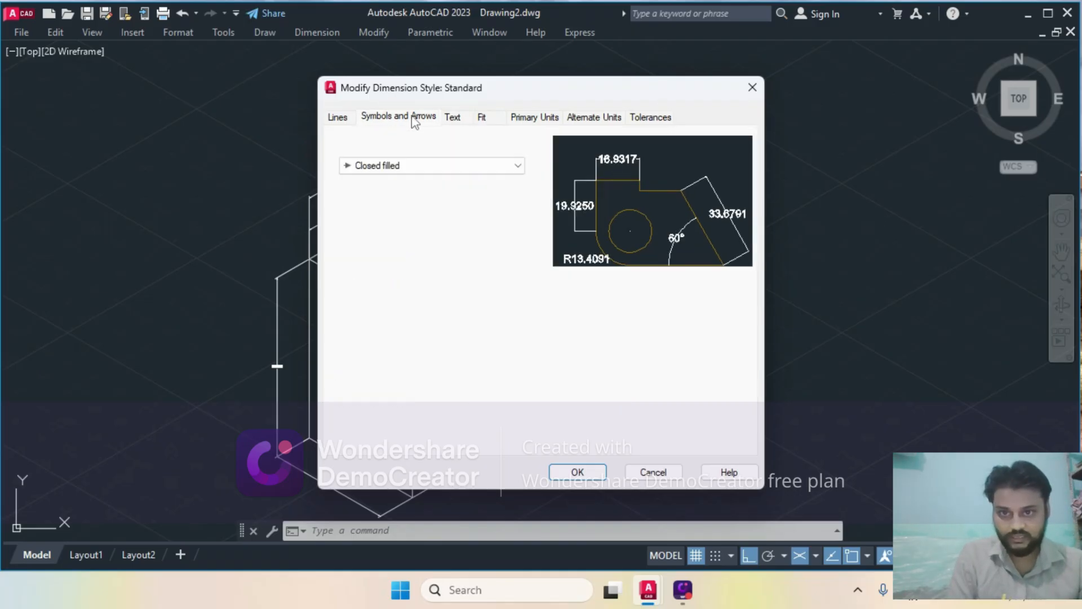
double_click(365, 277)
text(2)
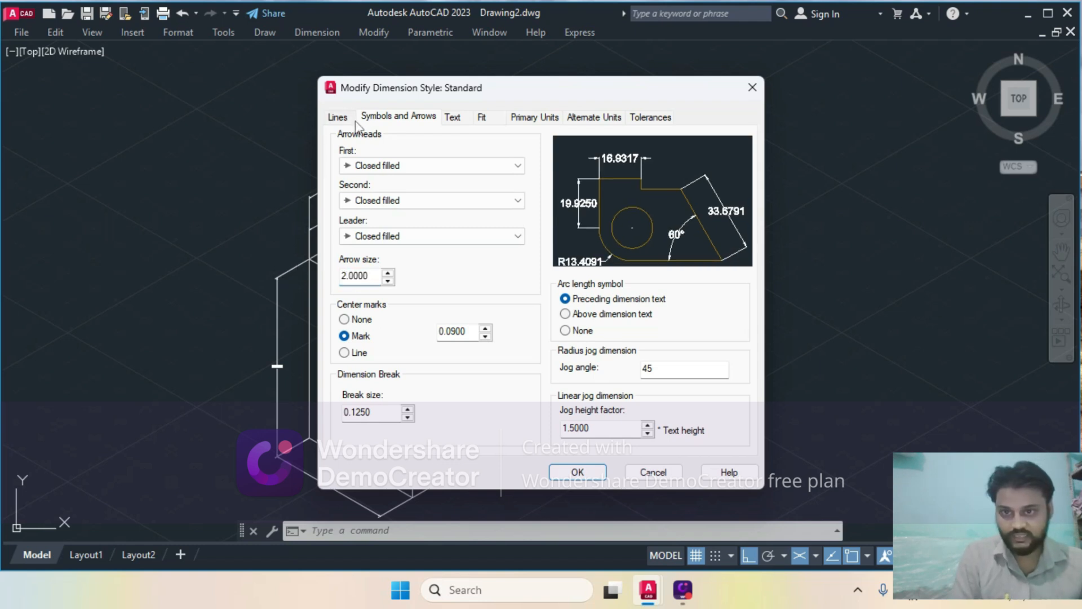
Set the extension lines' offset from origin to 2 and their extension beyond the dimension lines to 2
click(338, 118)
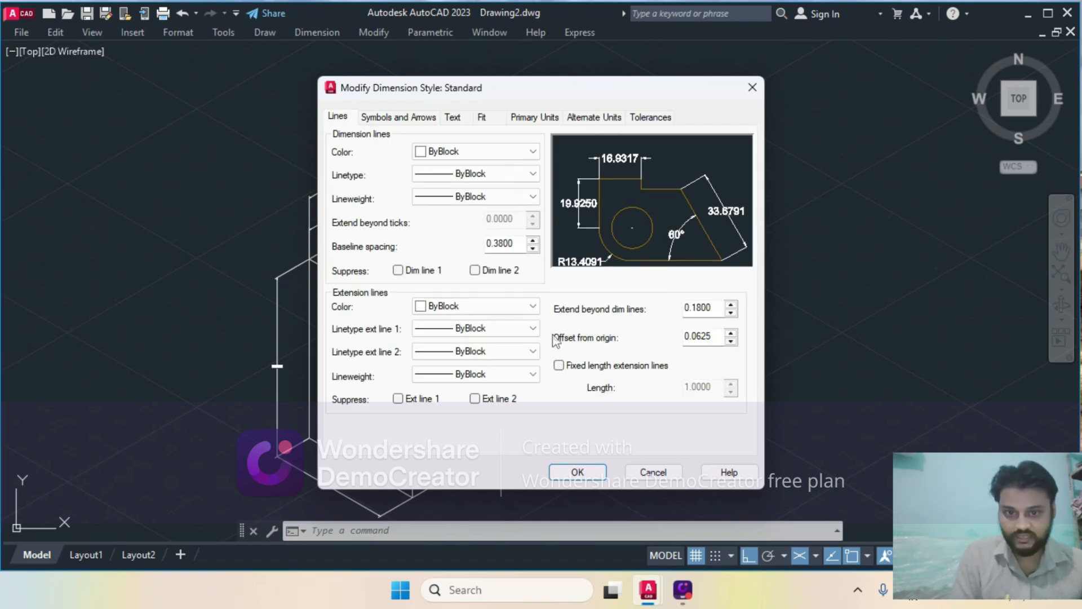
double_click(716, 337)
text(2.0000)
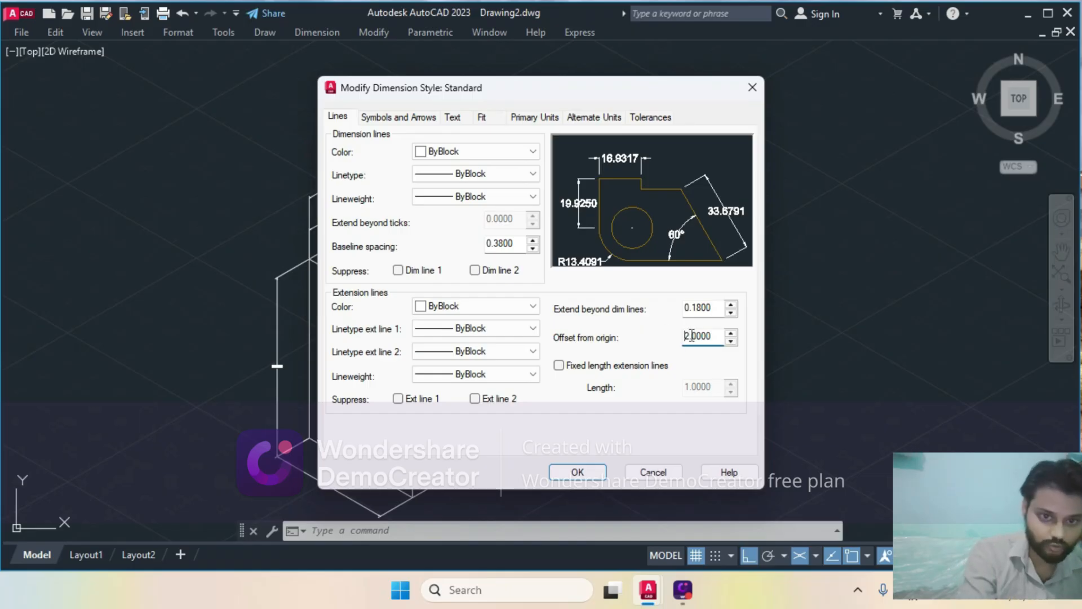
double_click(702, 308)
text(2.0000)
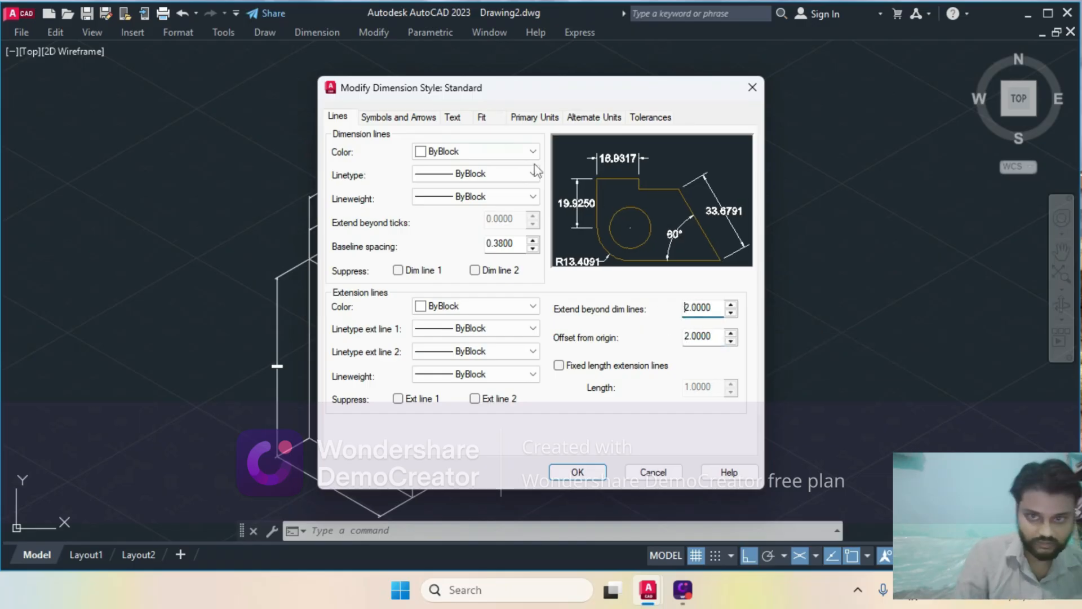
Set the linear dimension precision to 0.0 and apply the modified Standard style to the drawing
click(534, 117)
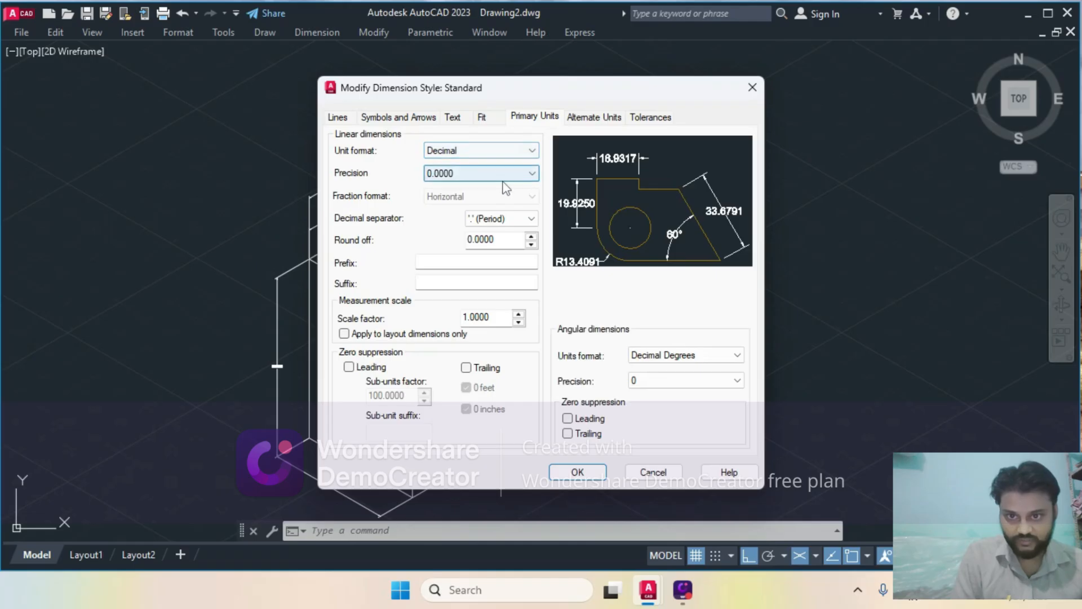
click(492, 177)
click(446, 198)
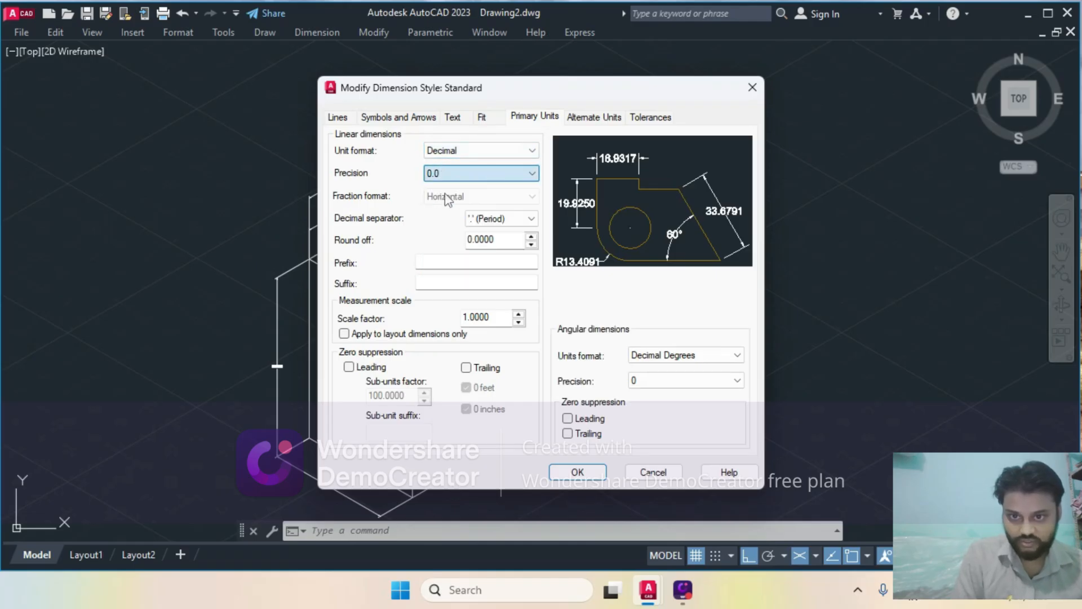
click(500, 123)
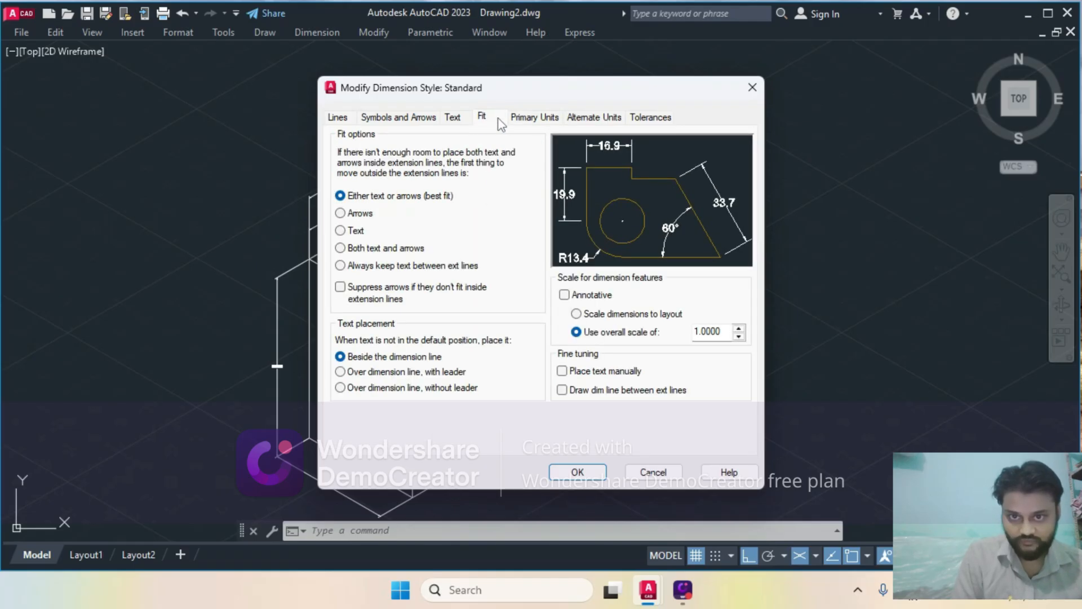
click(577, 472)
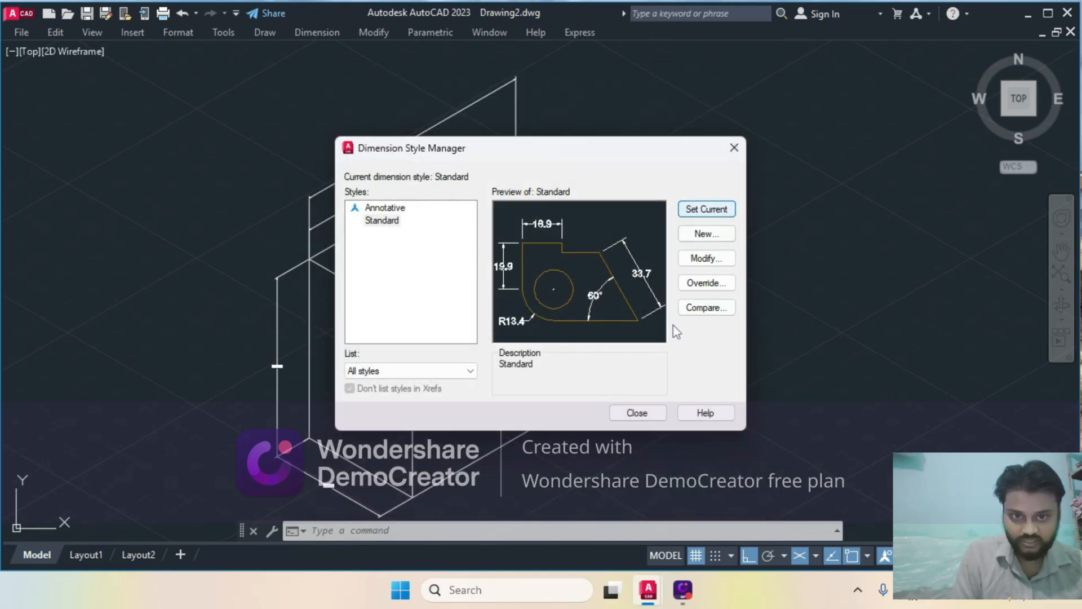
click(638, 417)
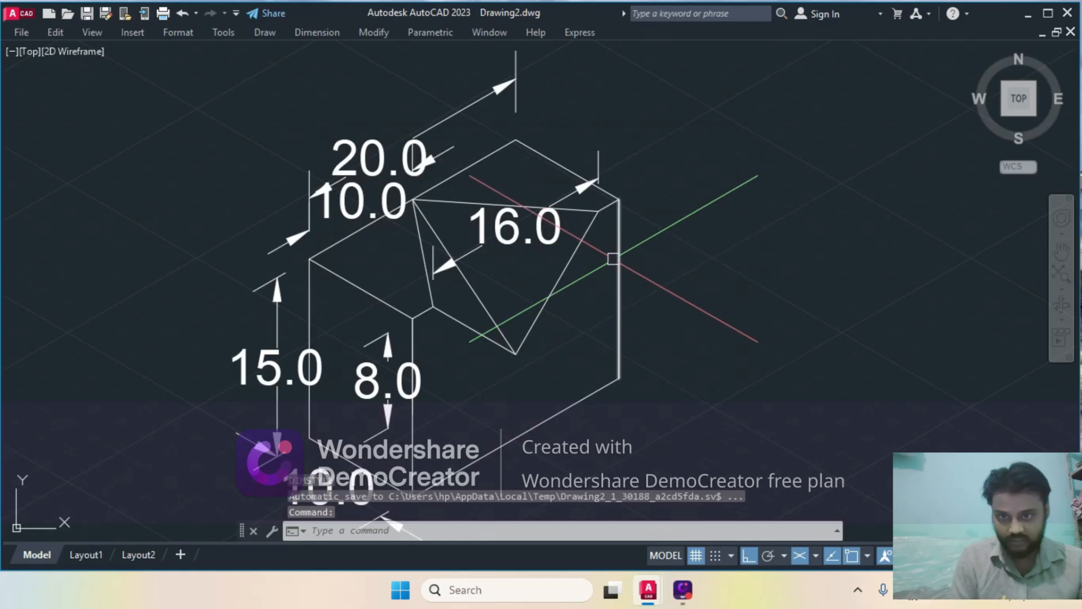
Set the Standard dimension style's overall scale to 0.3 and apply it as the current style
text(D)
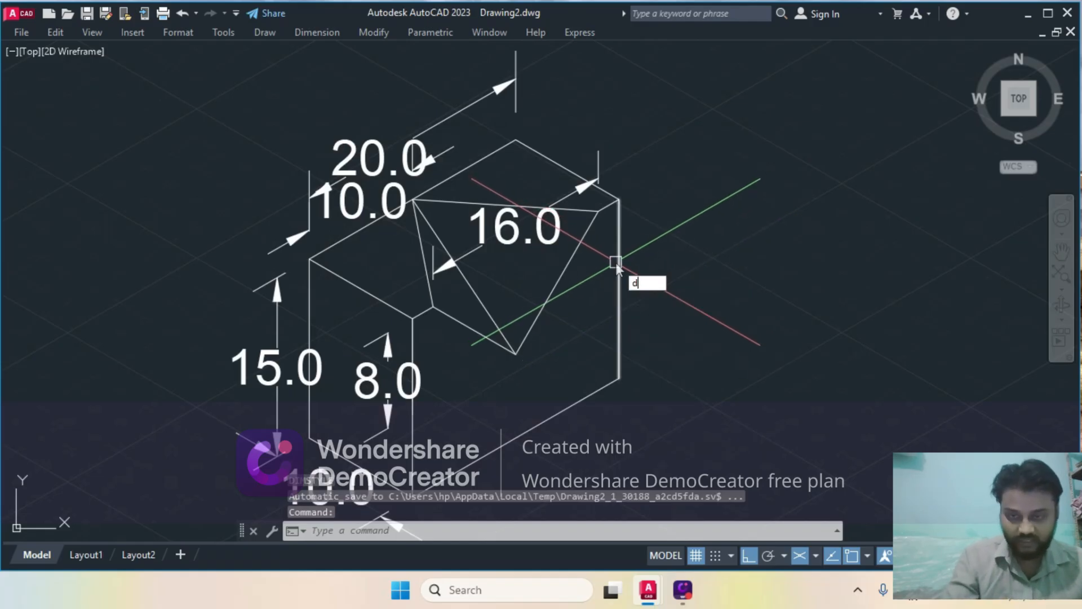
key(Return)
click(705, 259)
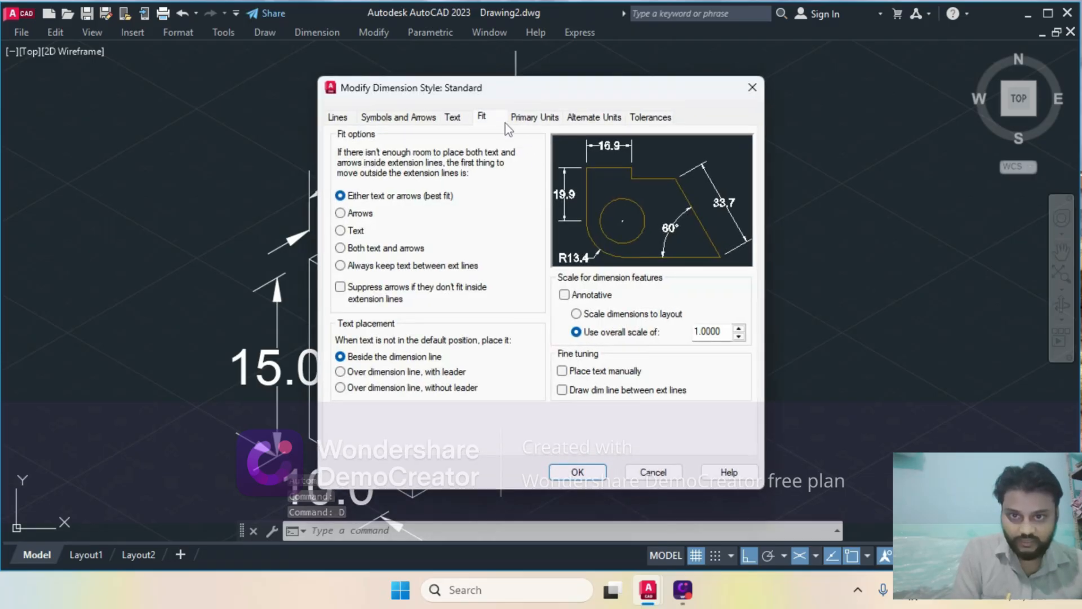
drag(720, 332, 669, 338)
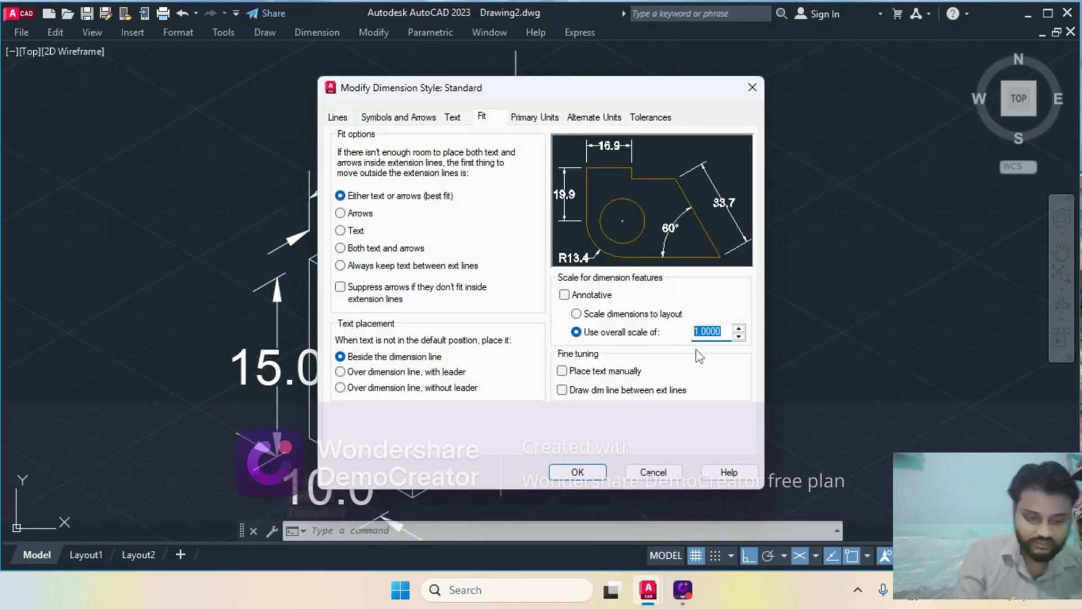
key(BackSpace)
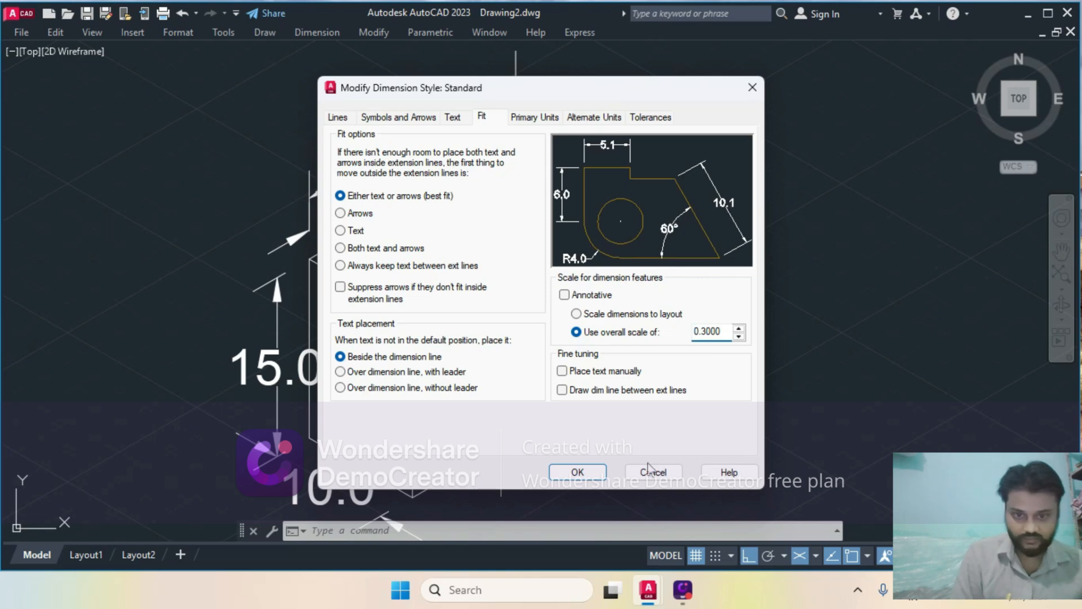
click(604, 472)
click(724, 221)
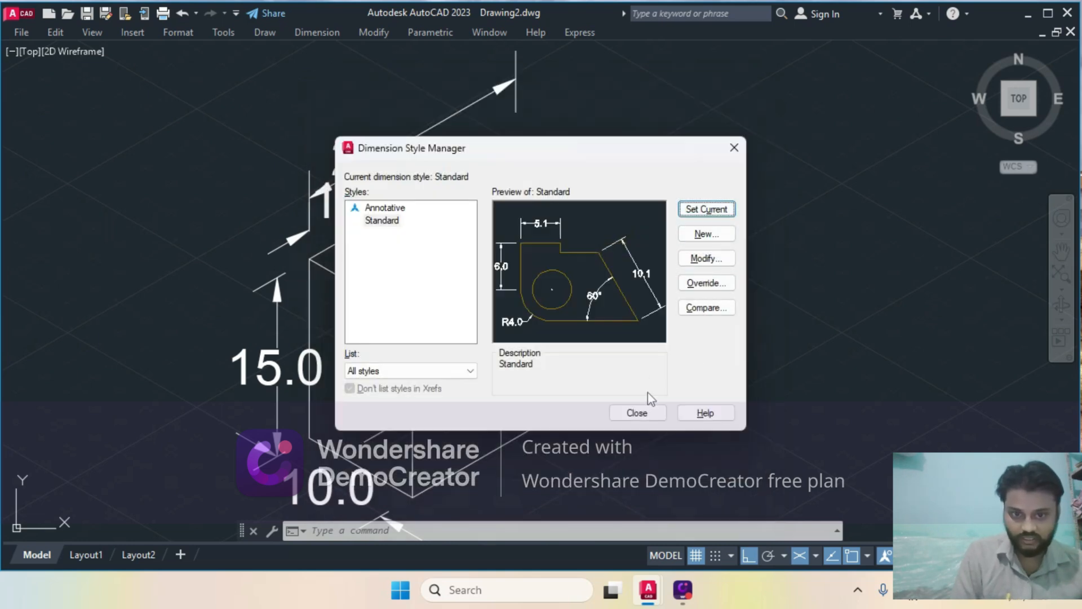
click(635, 413)
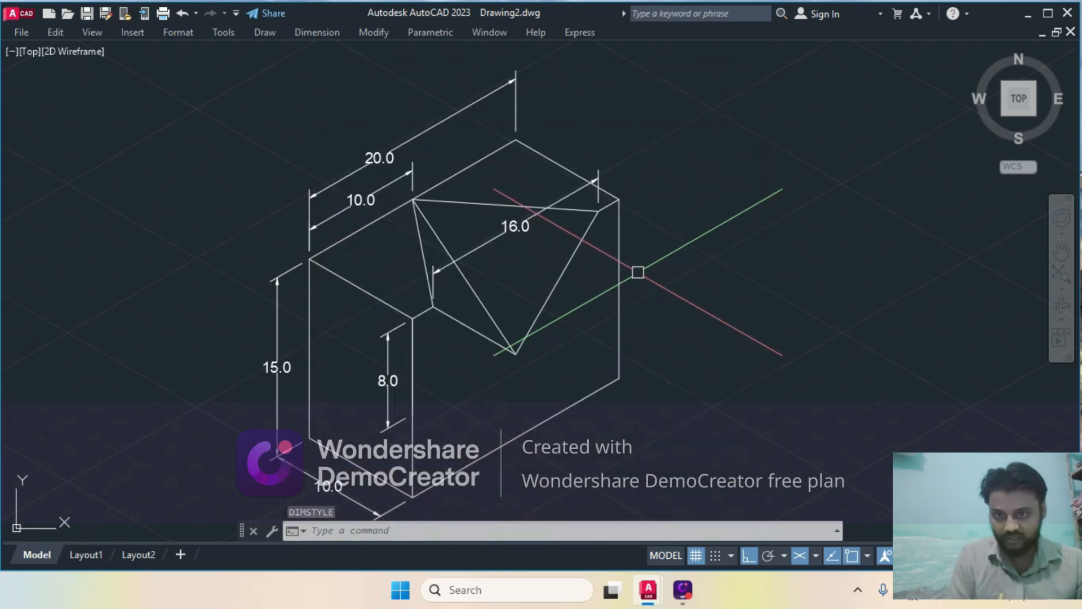
Set the Standard dimension style's linear precision to 0 and apply it to the drawing
text(d)
key(Return)
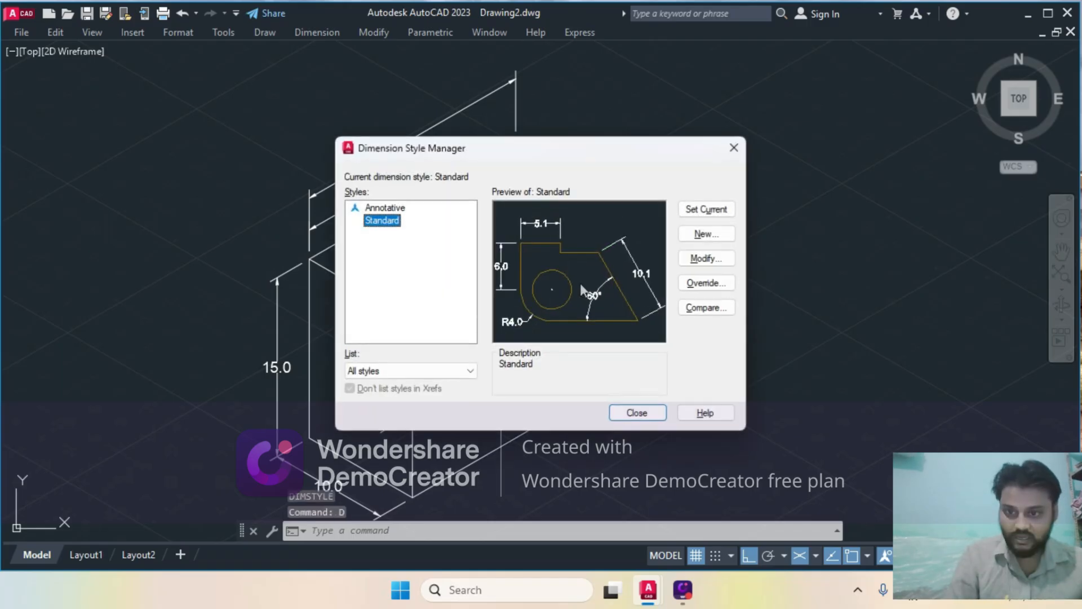
click(704, 260)
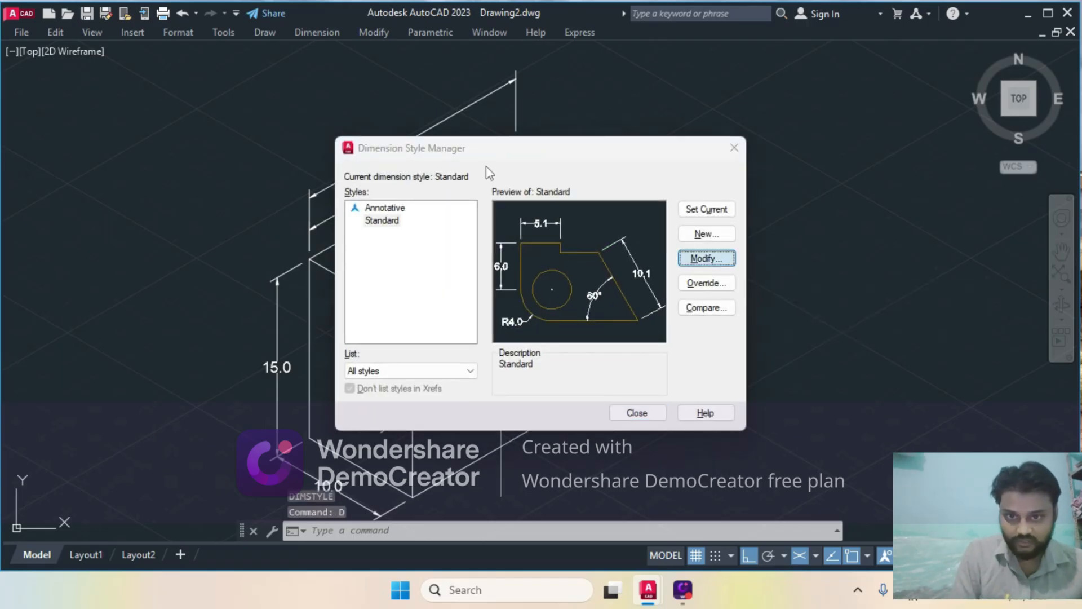
click(521, 116)
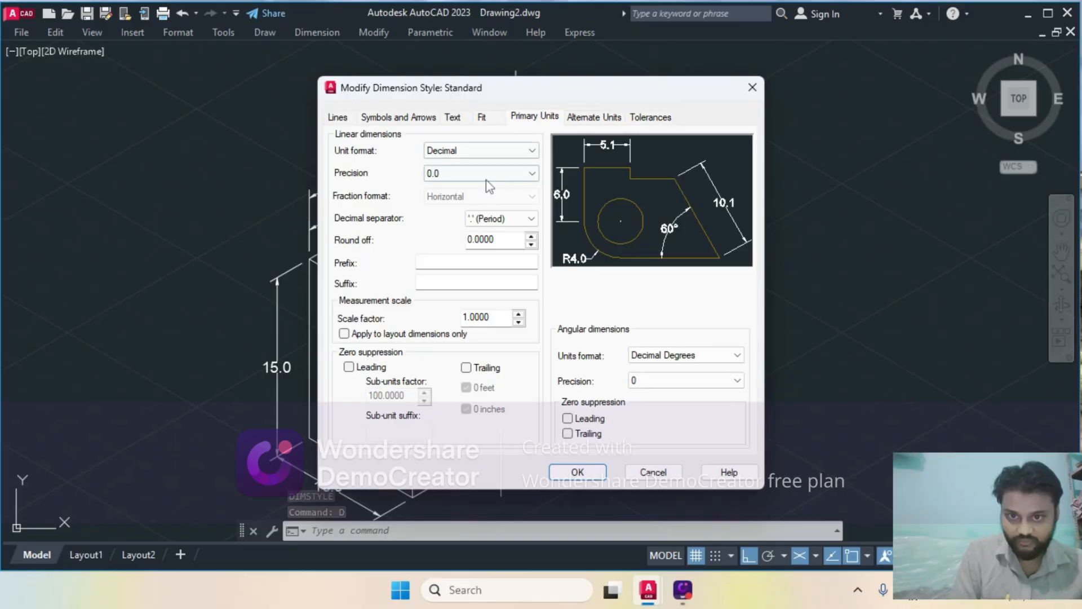
click(488, 180)
click(486, 188)
click(578, 472)
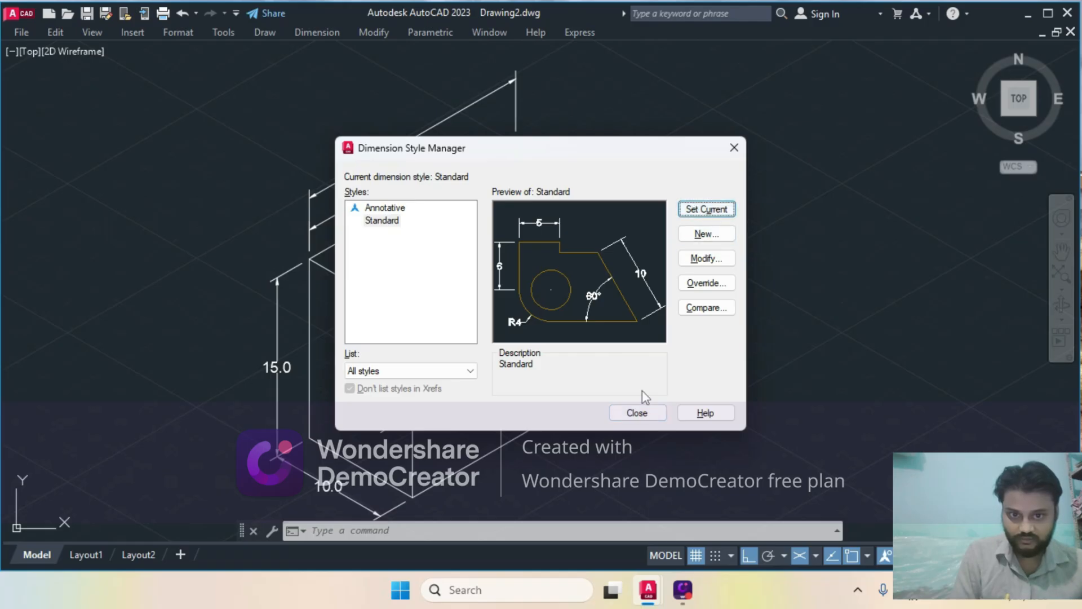
click(638, 413)
middle_drag(673, 309, 714, 268)
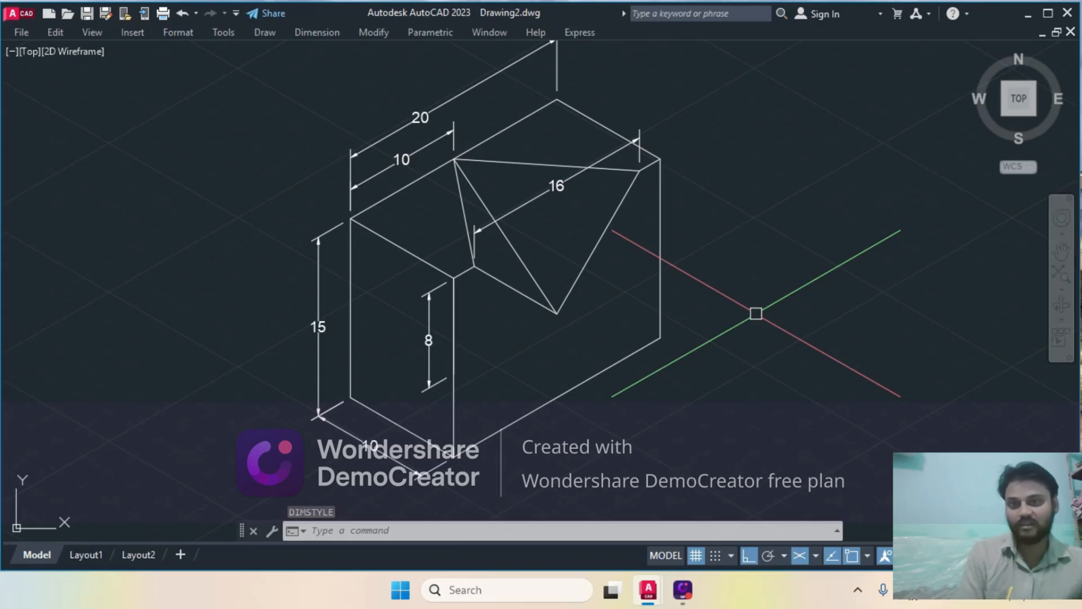
middle_drag(785, 270, 730, 305)
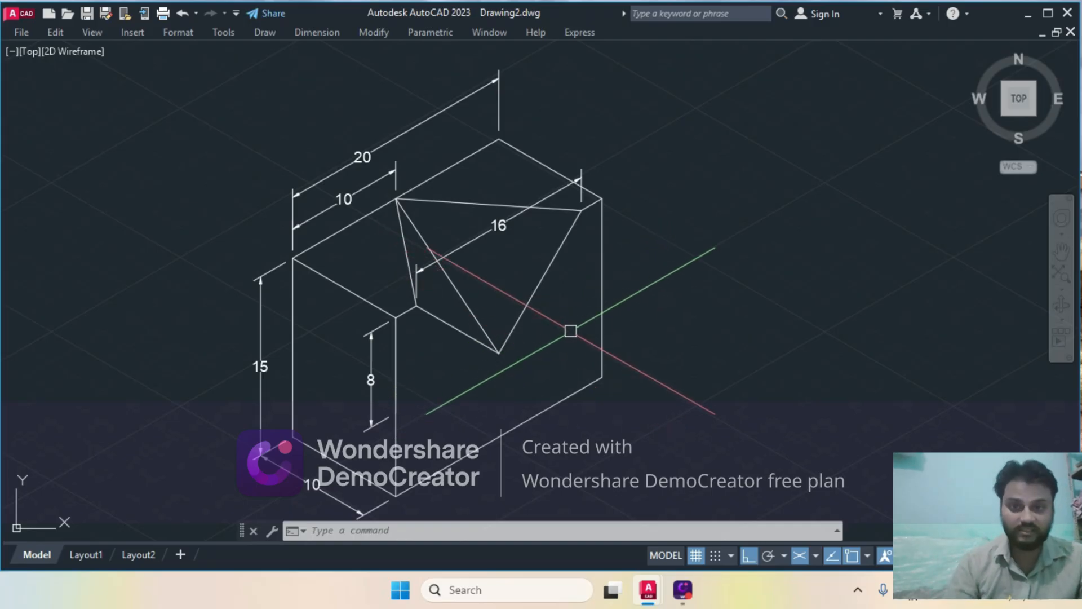
mouse_move(566, 336)
middle_down()
mouse_move(590, 291)
mouse_move(603, 312)
middle_up()
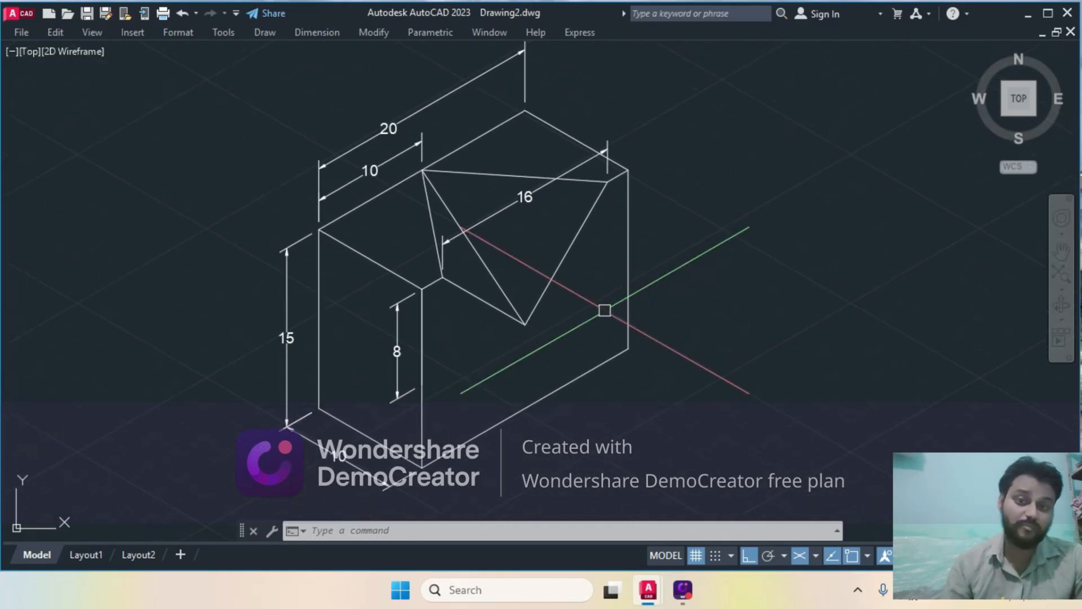